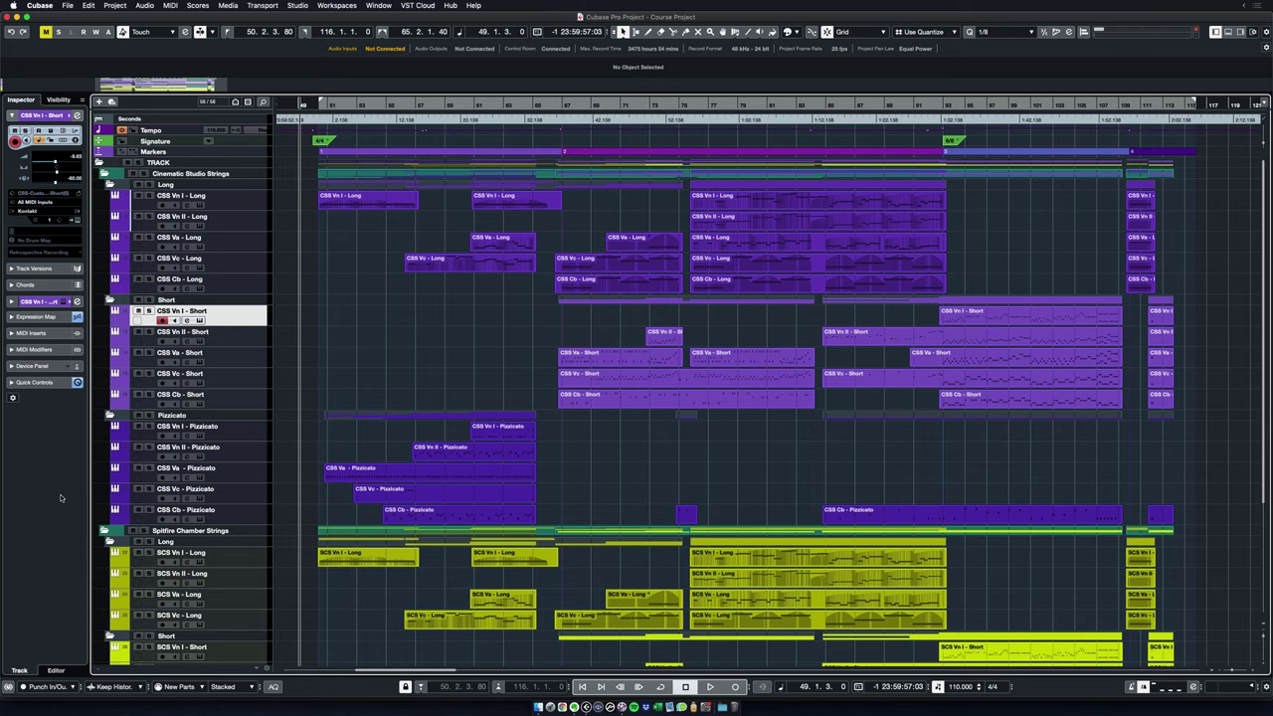
Step: Review the string tracks' mixer channels, including the CSS Long channels and their reverb sends, and return to the arrangement
key("F3")
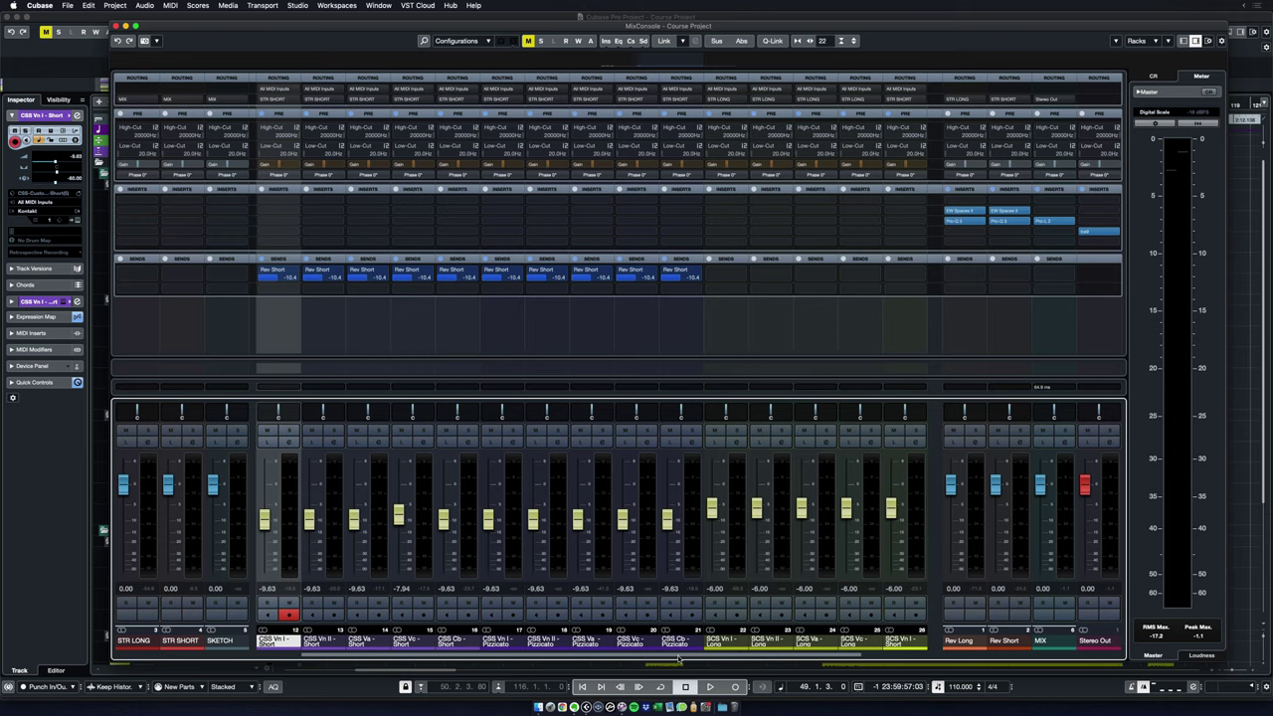
scroll(667, 659, "left", 5)
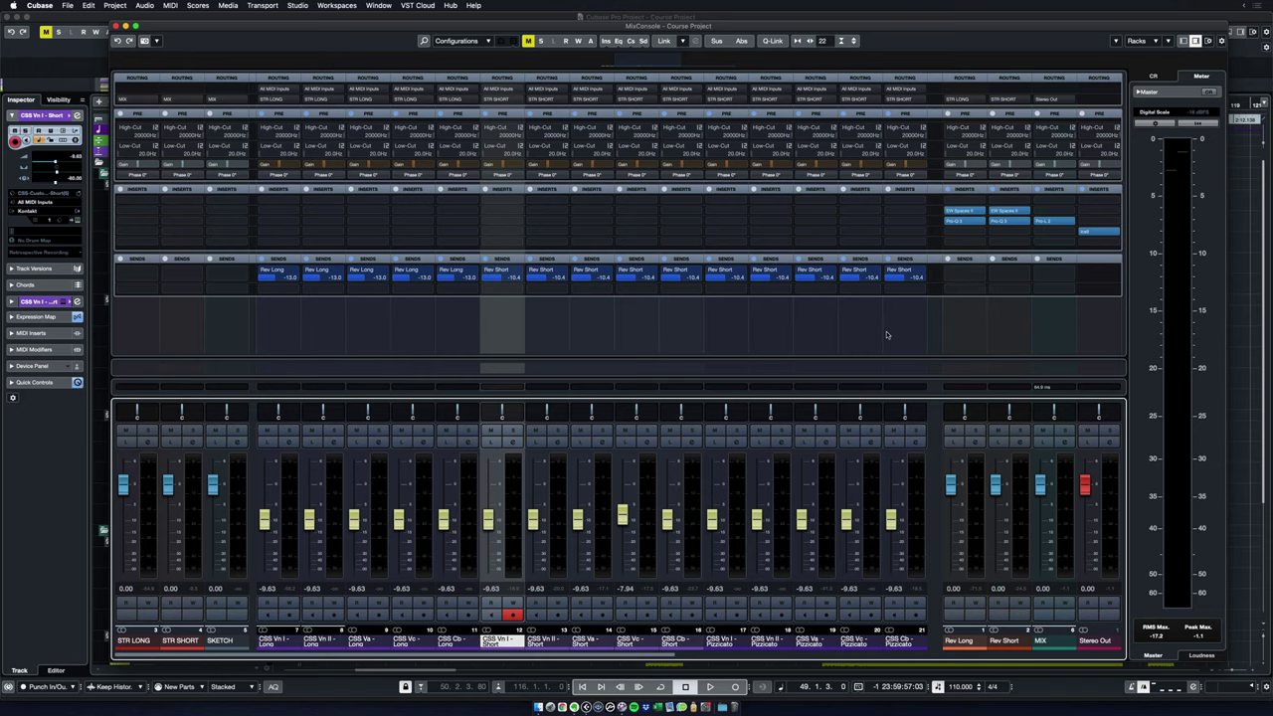
key("F3")
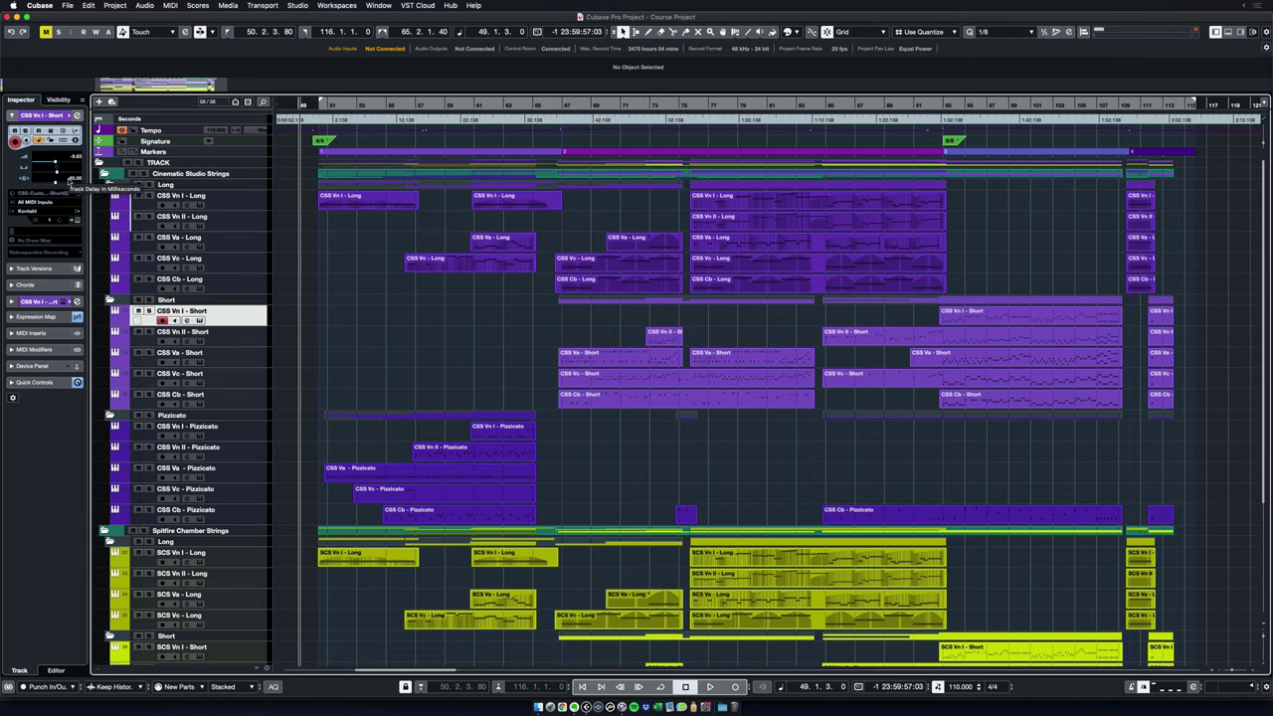
Step: Compare the track delay settings of SCS Vn I - Long, SCS Vn I - Short and CSS Vn I - Short
left_click(251, 560)
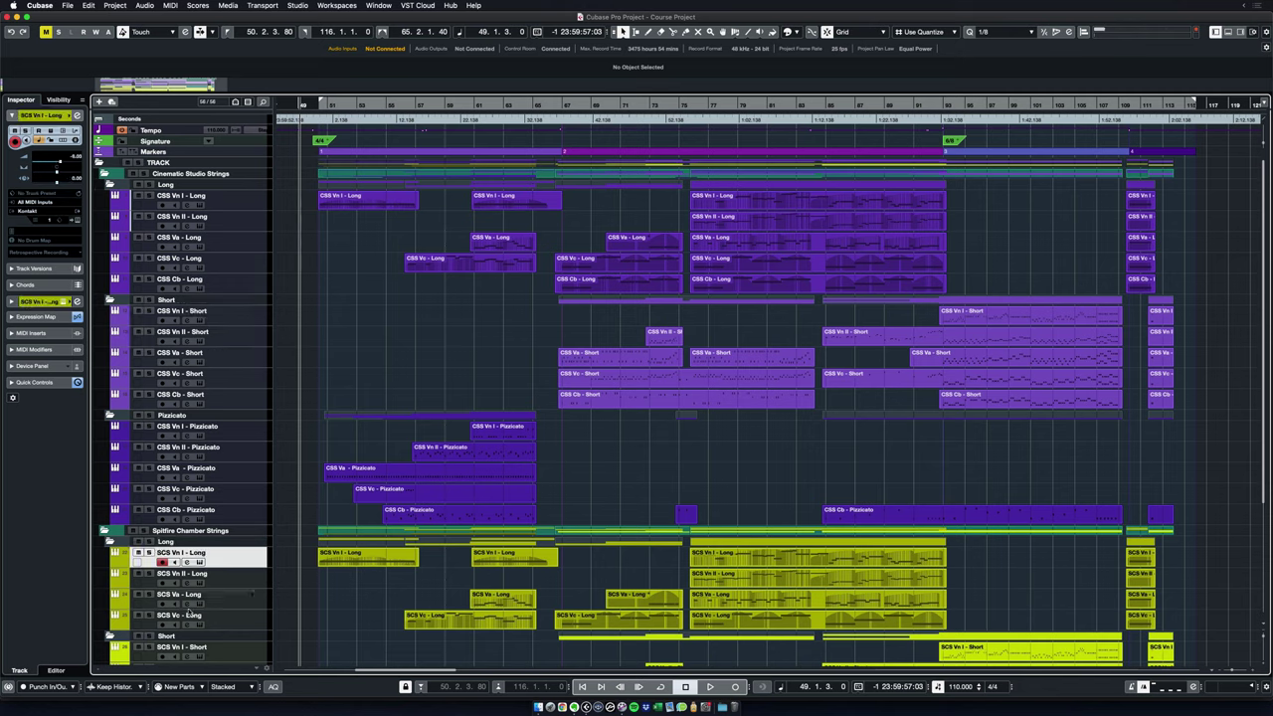
left_click(245, 655)
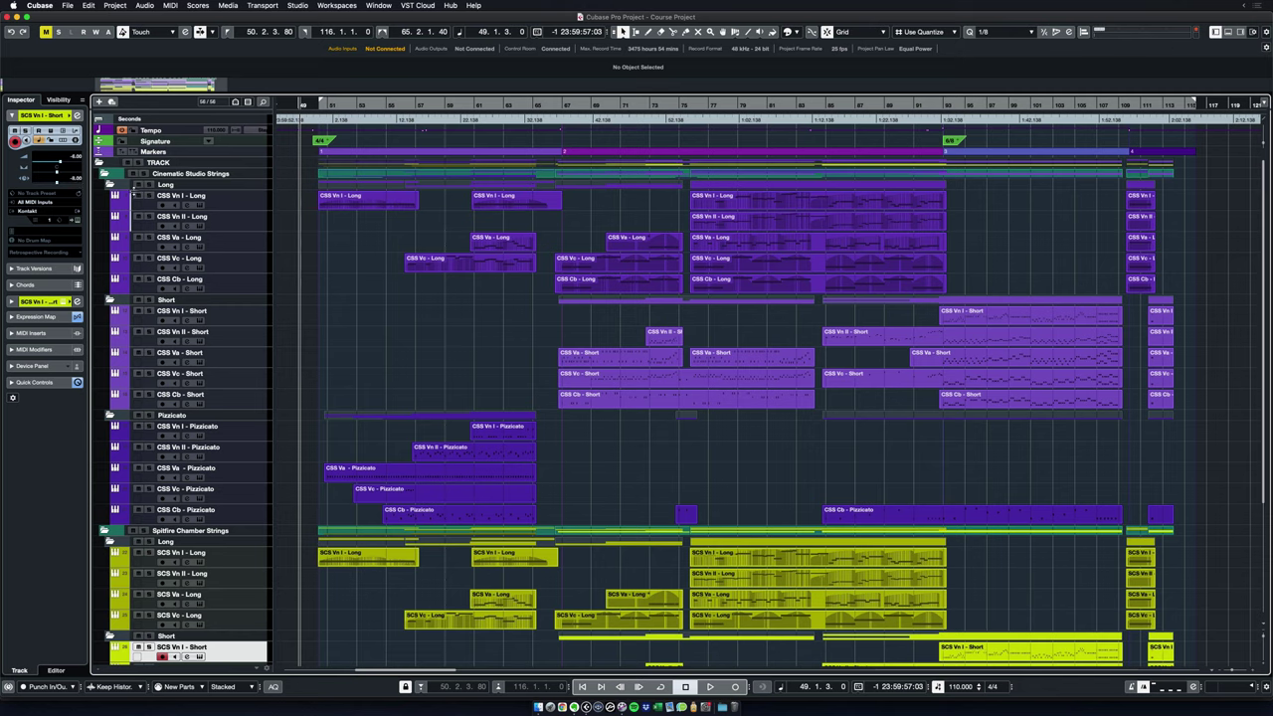
left_click(256, 315)
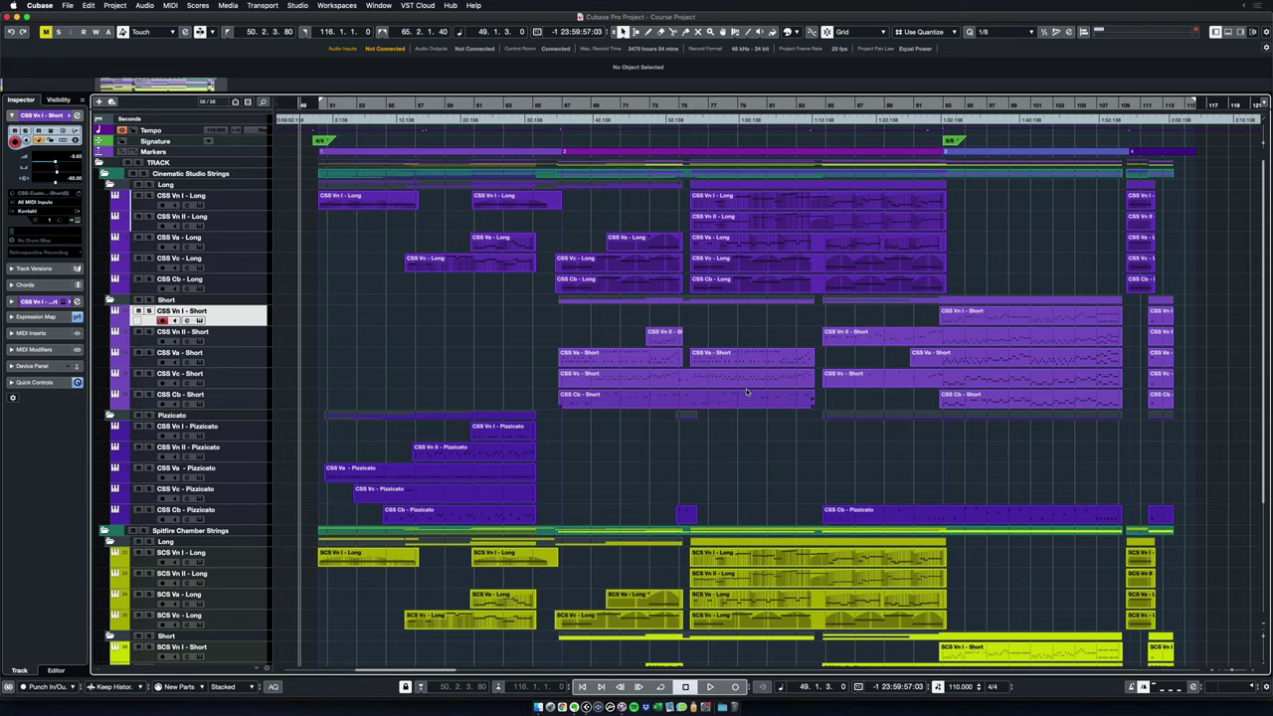
Step: Examine the notes and articulation lanes at the beginning of the CSS Vn I - Short part starting near bar 93
double_click(974, 319)
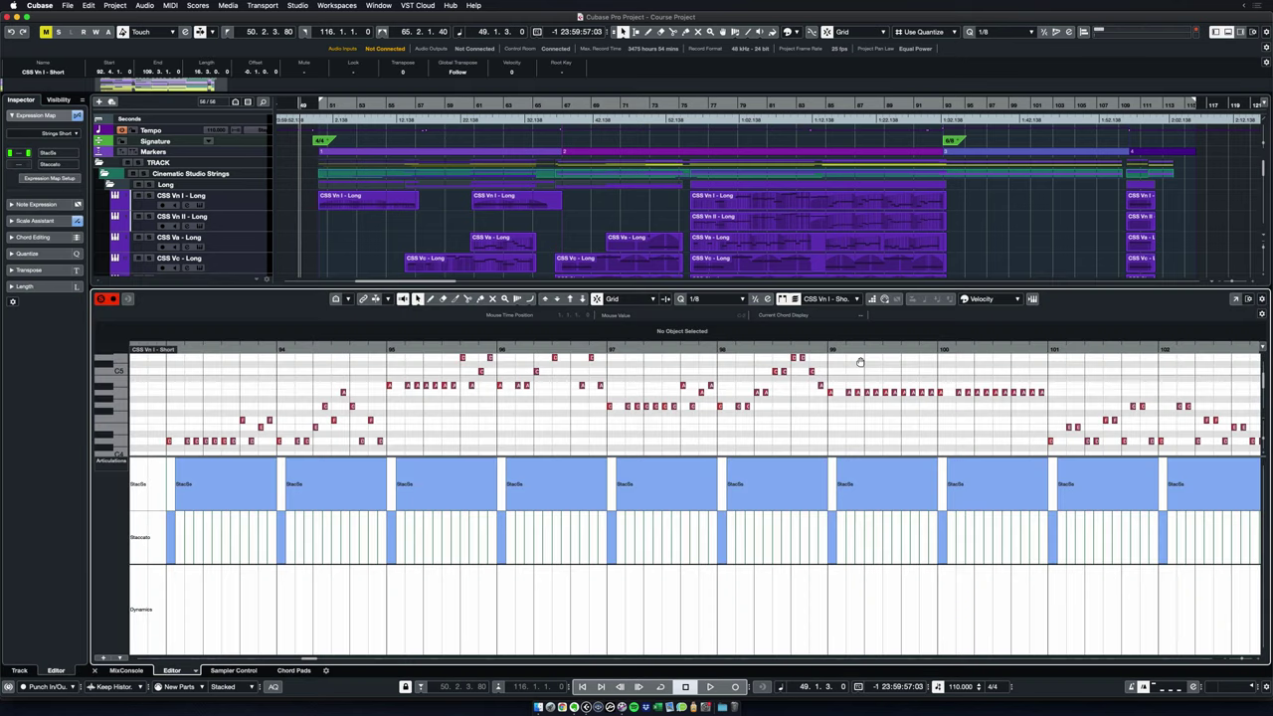
scroll(509, 423, "up", 2)
scroll(509, 423, "left", 6)
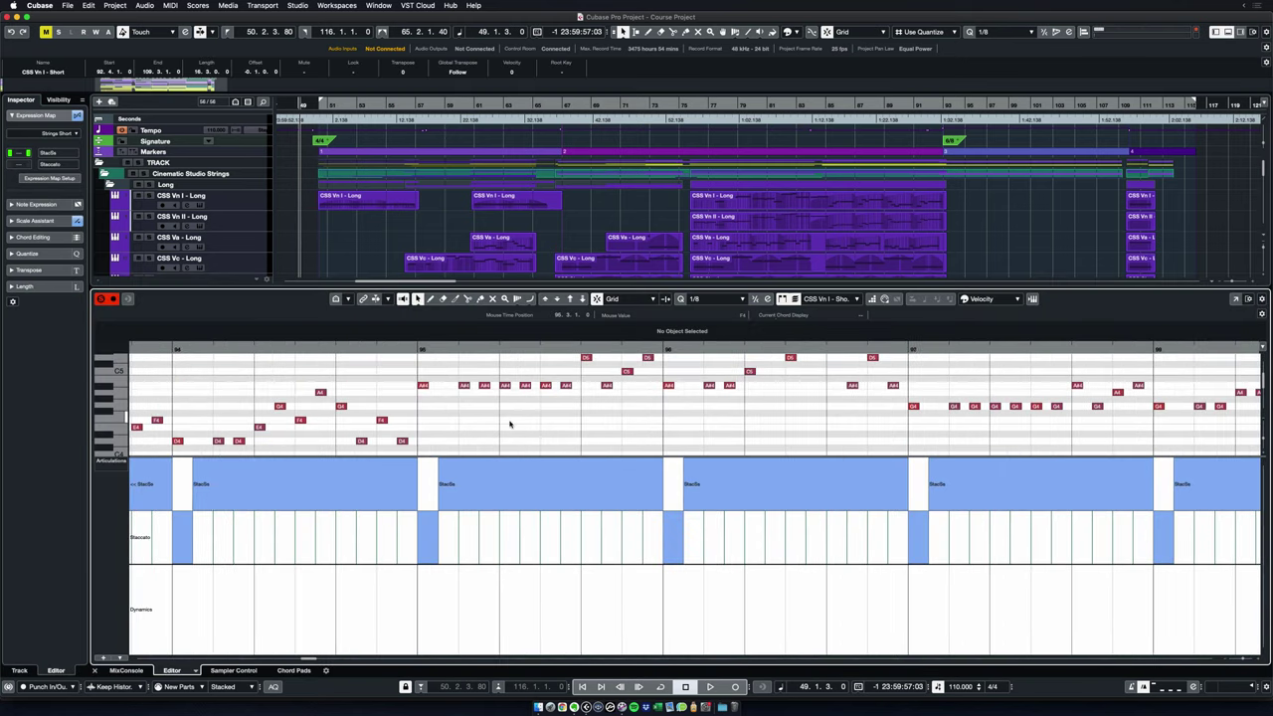
scroll(510, 425, "left", 3)
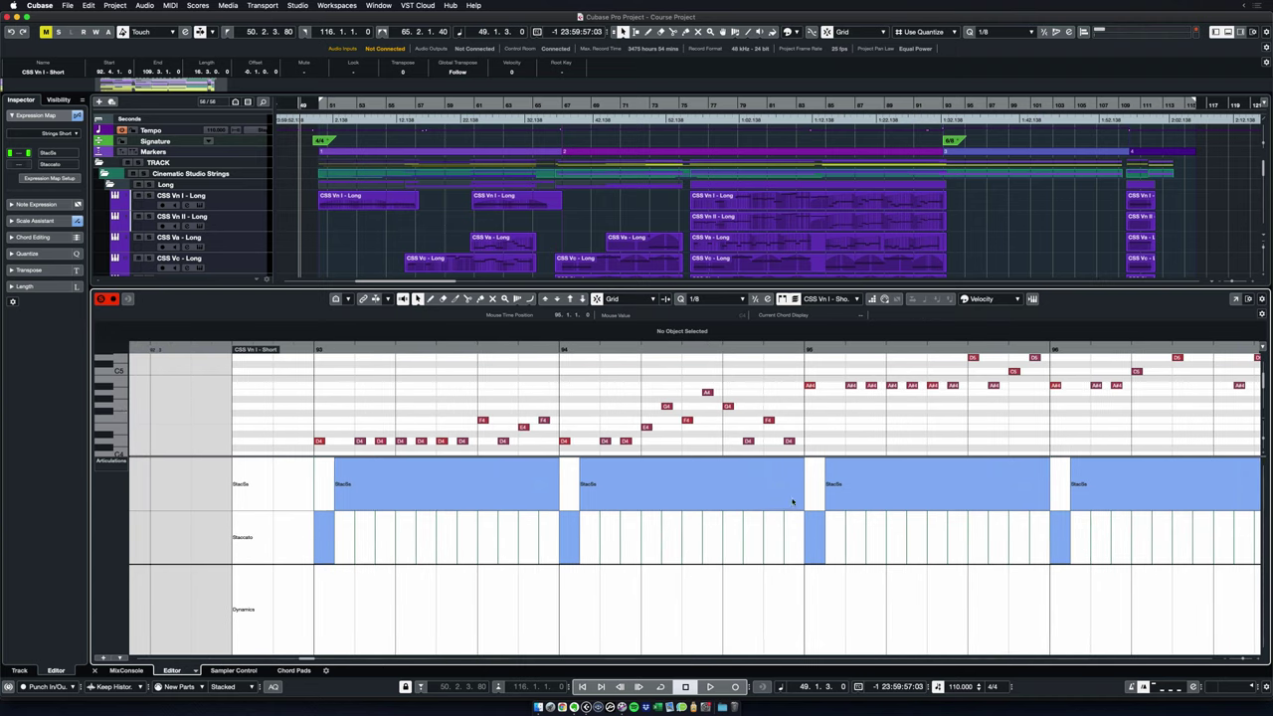
key("super+e")
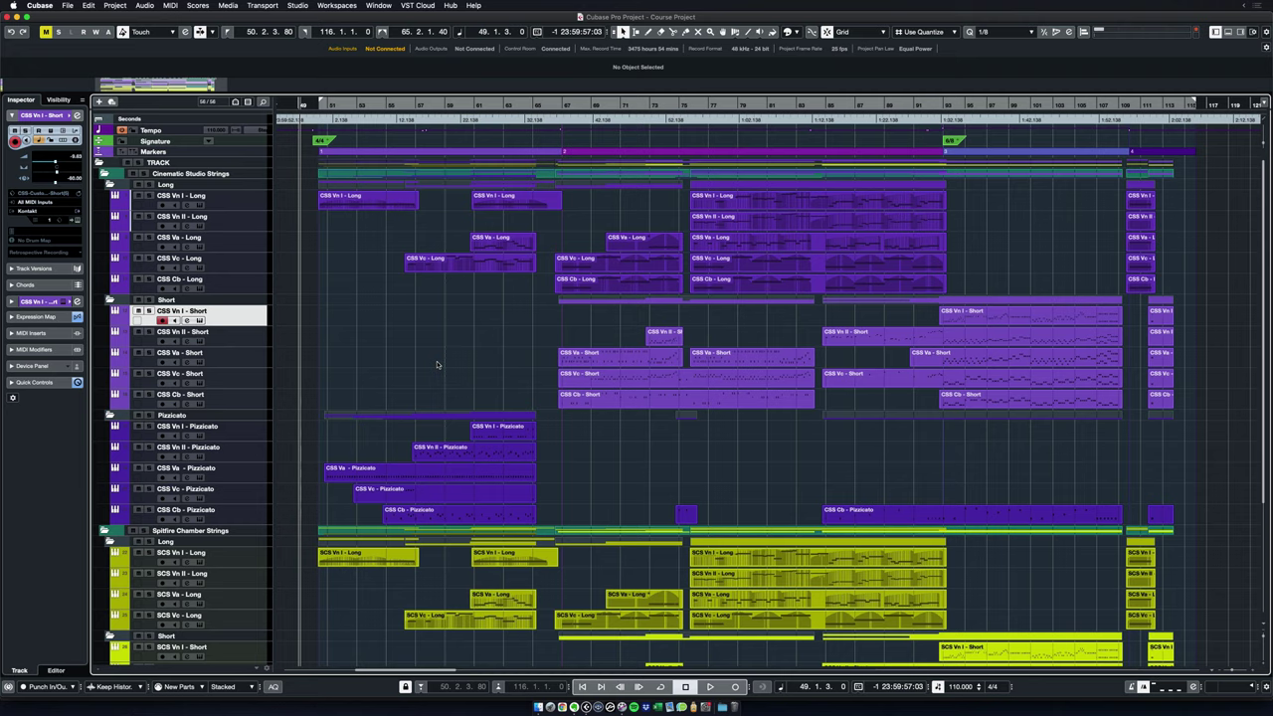
Step: Reveal the upper track list area, expand the SKETCH folder to view the Chord Track, and hide the area again
left_click_drag(332, 114, 326, 409)
left_click(100, 115)
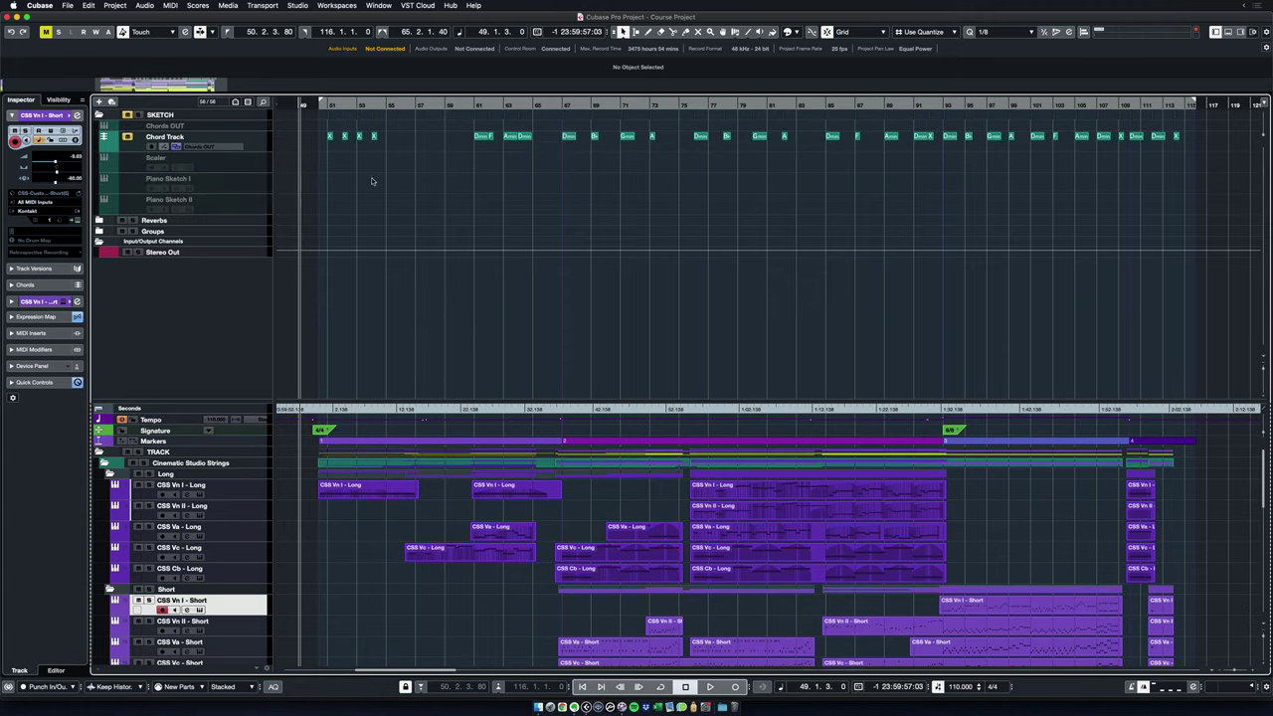
left_click_drag(425, 402, 460, 74)
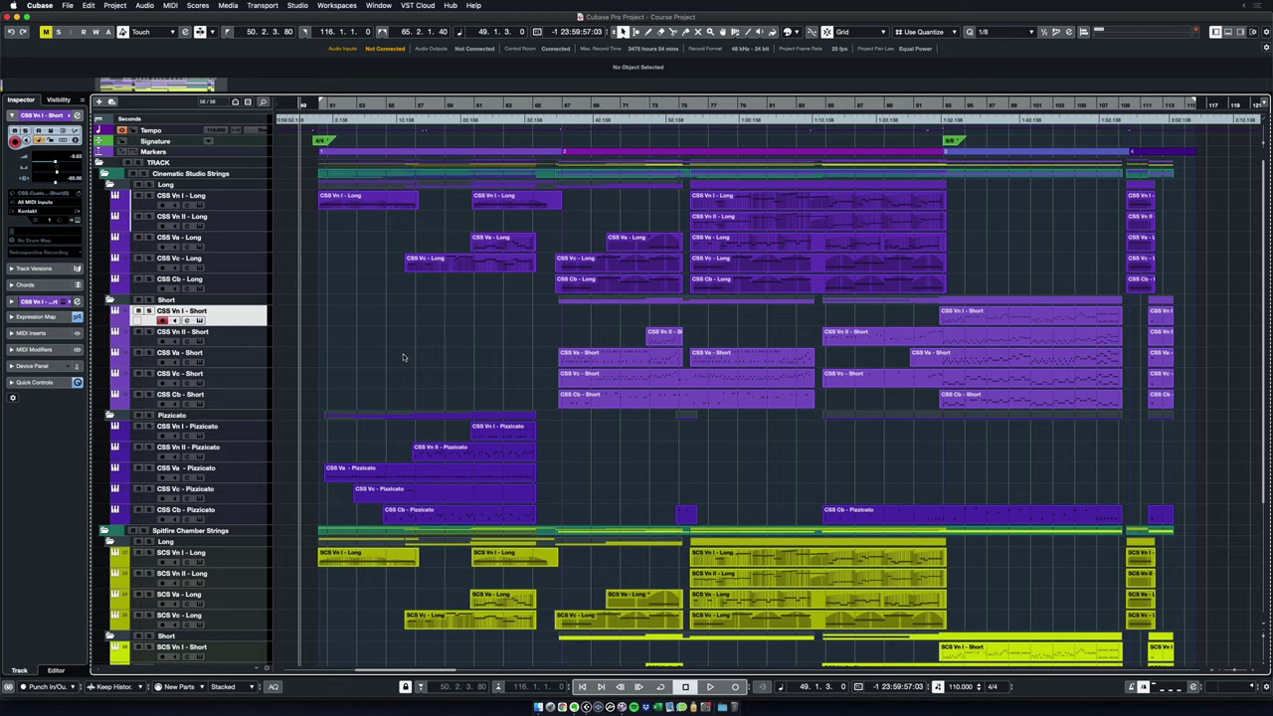
Step: Play the arrangement from its beginning through to the end and stop playback
key("Home")
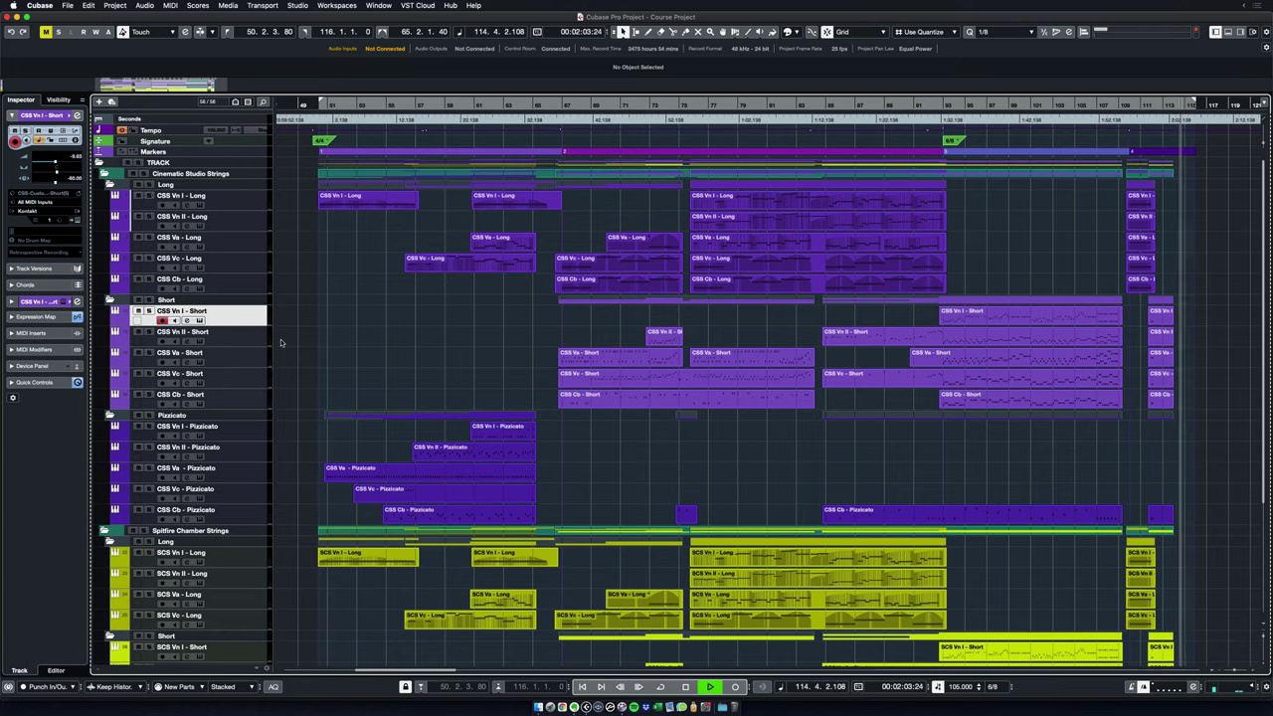
key("space")
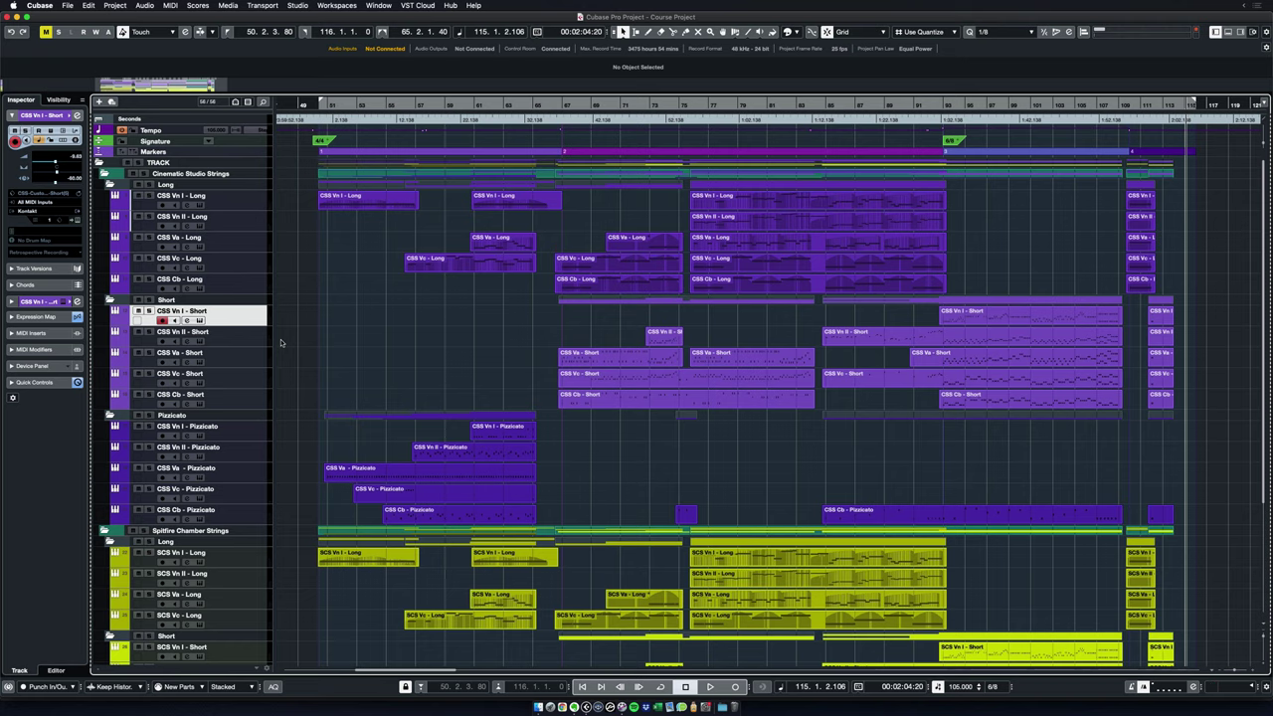
Step: Select the CSS Va - Pizzicato track and check its track delay
scroll(399, 363, "up", 5)
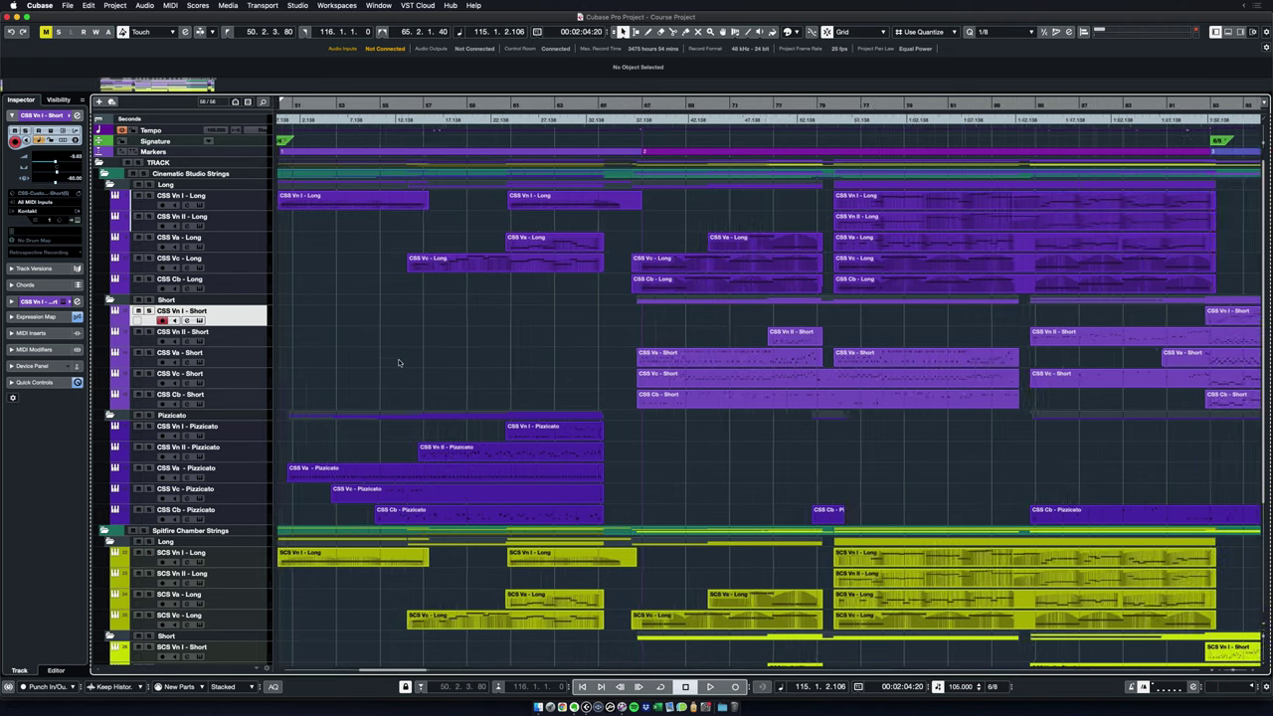
scroll(378, 348, "left", 4)
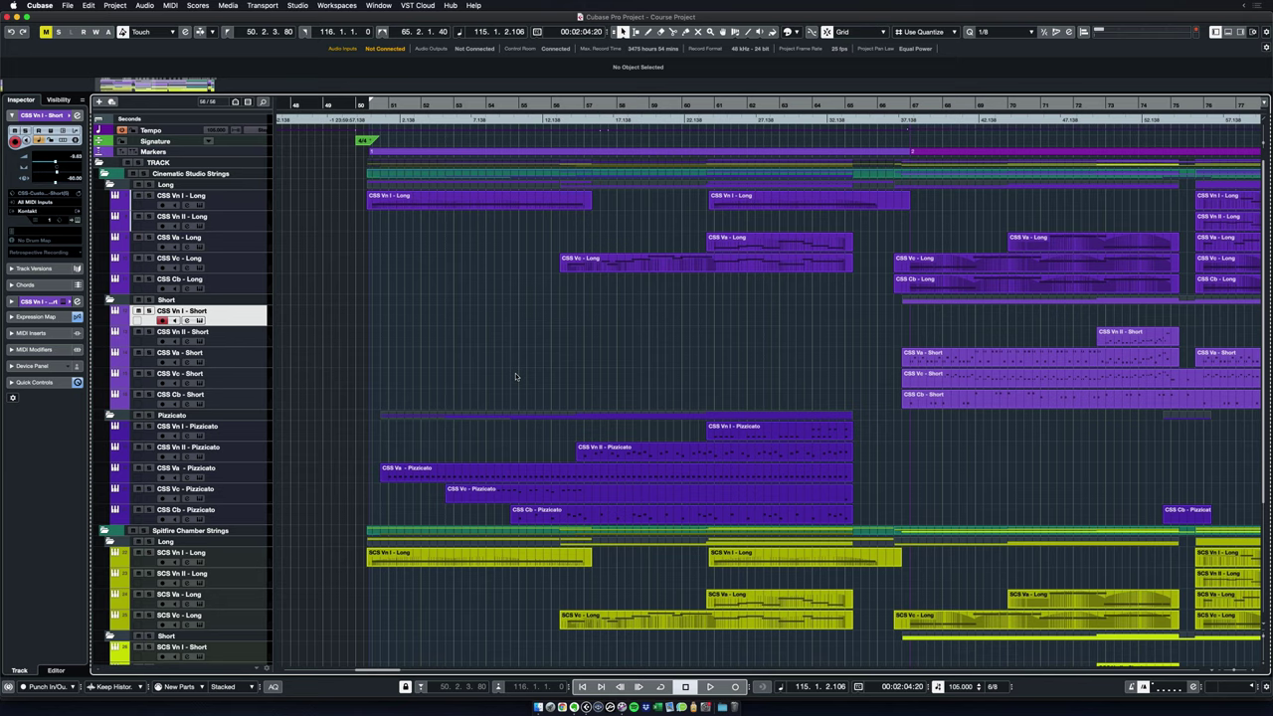
left_click(391, 474)
left_click(264, 481)
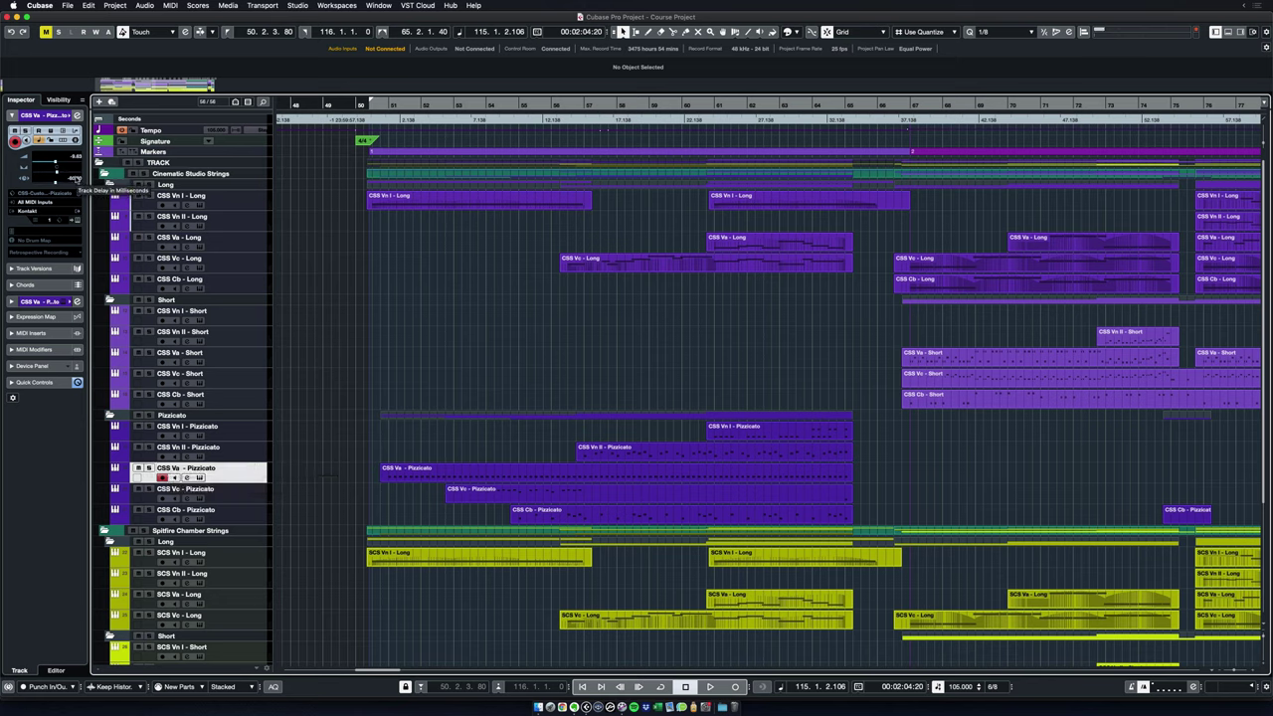
Step: Open the CSS Va - Pizzicato part, hide its controller lanes, and trim the part's start to 51.1.1.0
double_click(386, 472)
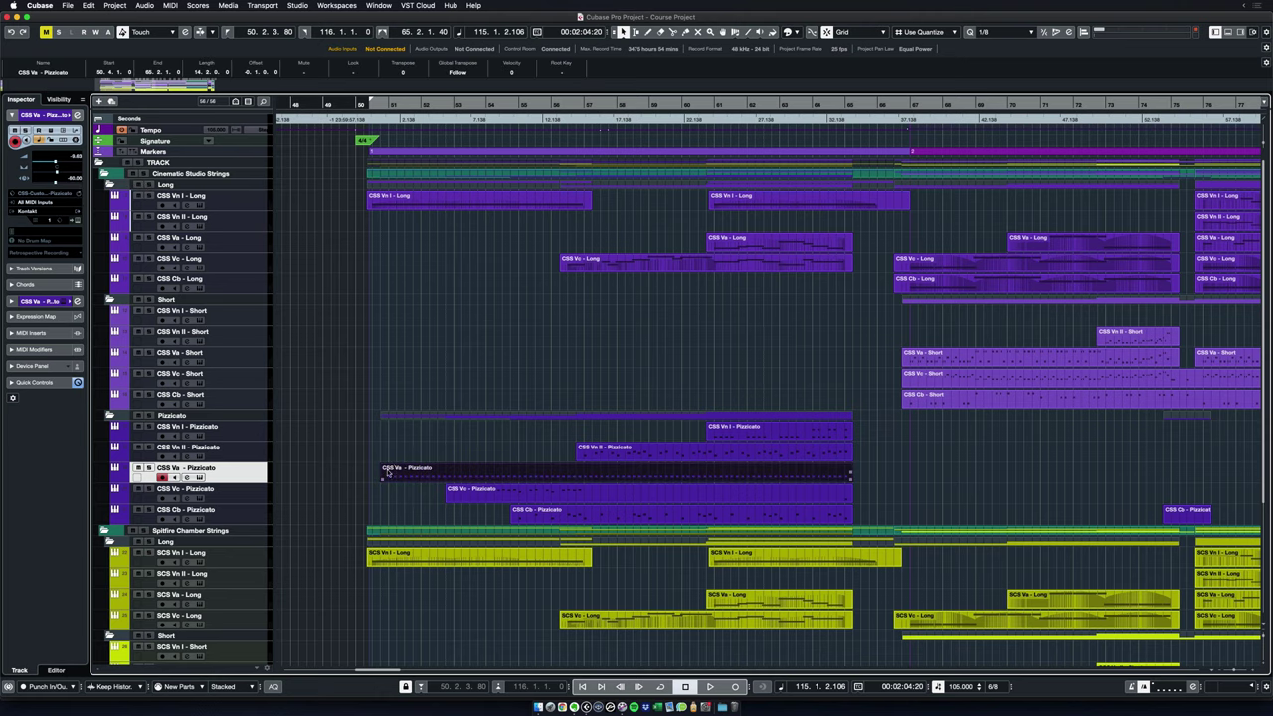
scroll(346, 417, "left", 2)
scroll(375, 413, "down", 3)
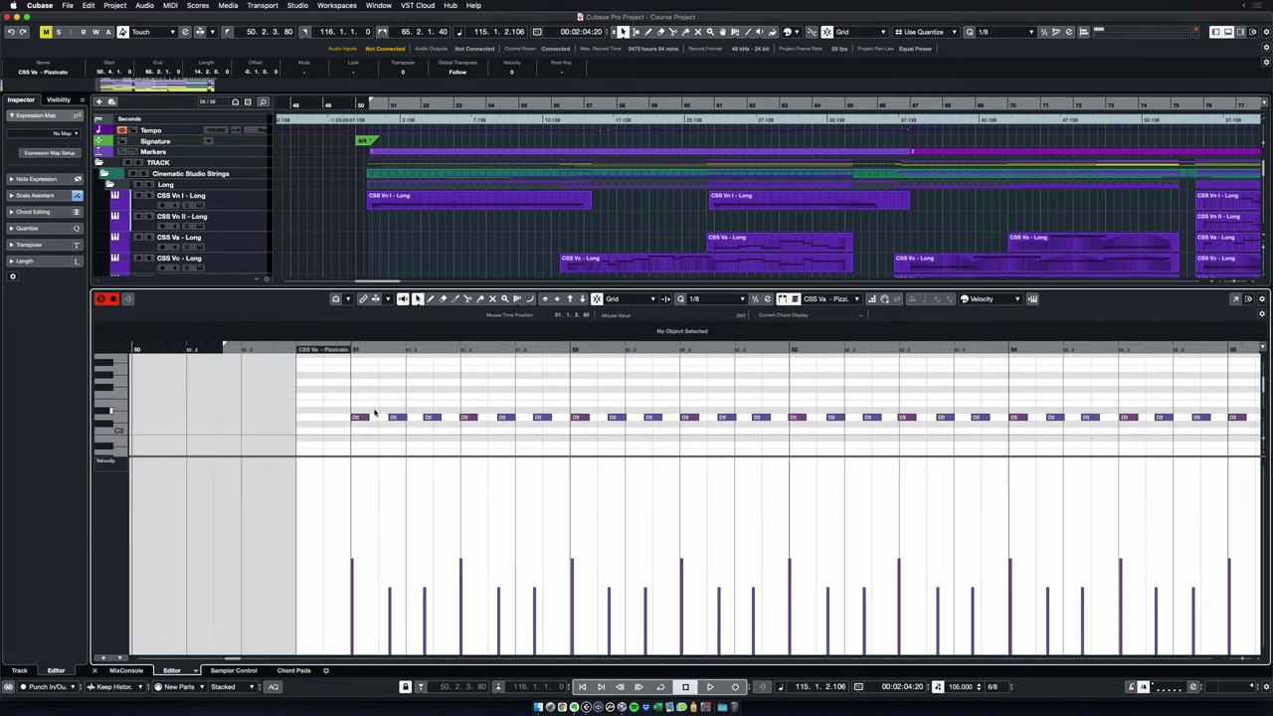
key("alt+l")
left_click_drag(328, 348, 376, 357)
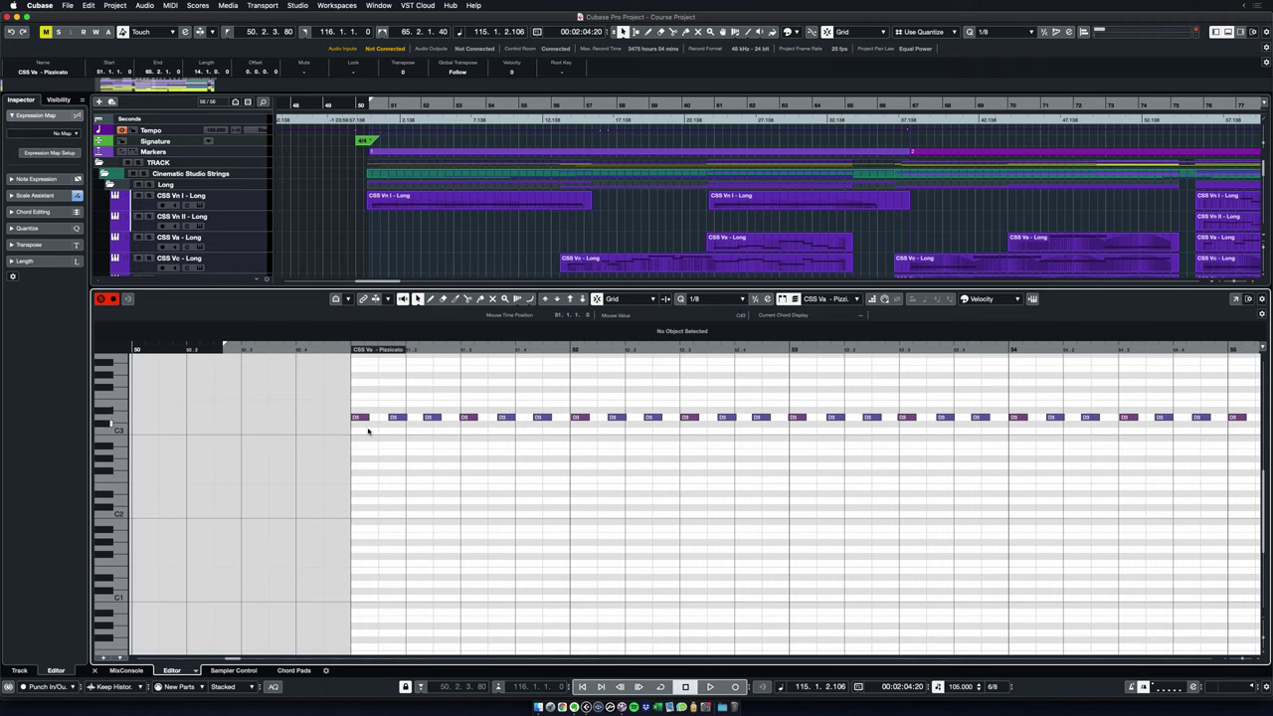
key("super+alt+e")
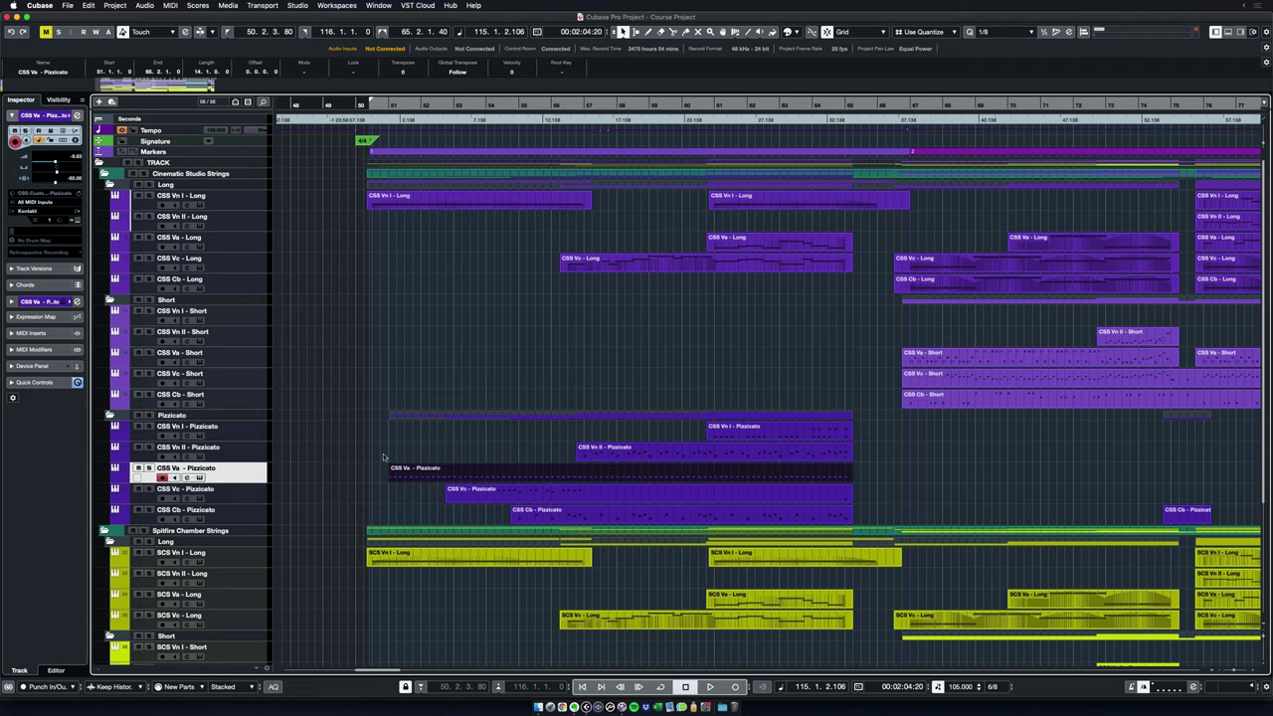
Step: Extend the start of the CSS Va - Pizzicato part to 50.4.1.0 and deselect it
scroll(394, 481, "up", 2)
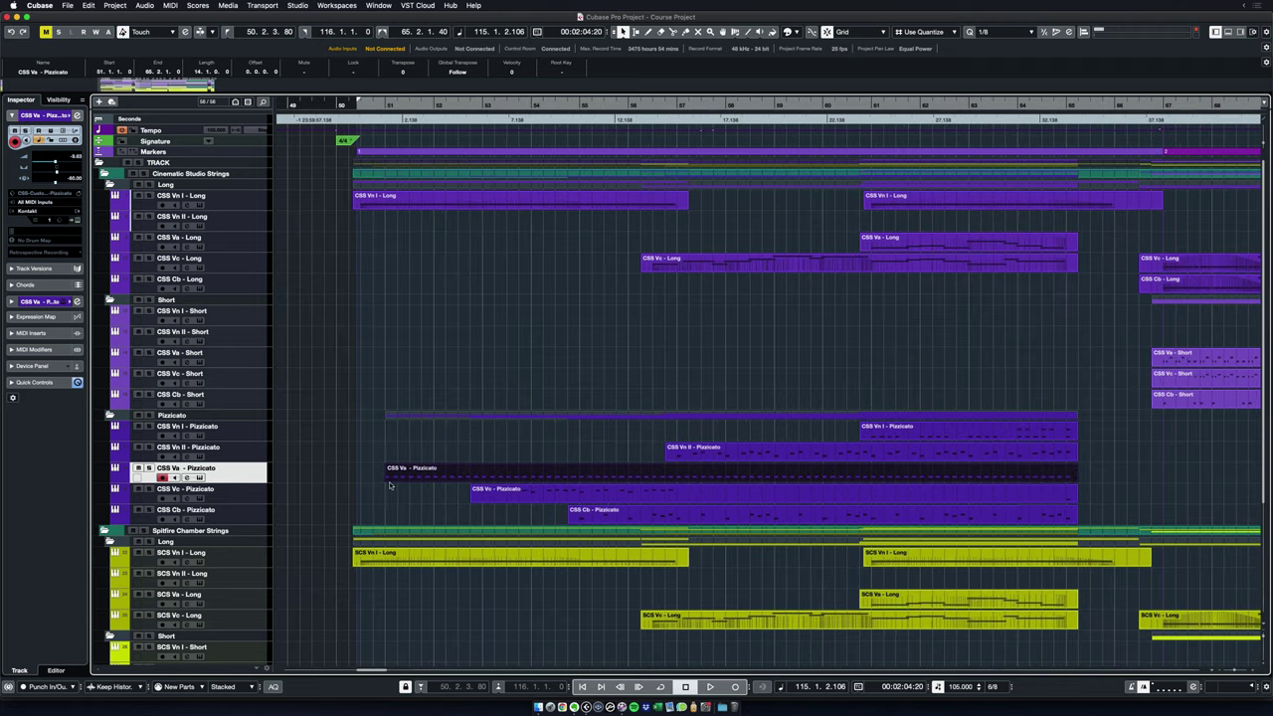
left_click_drag(378, 481, 374, 481)
left_click_drag(376, 482, 375, 482)
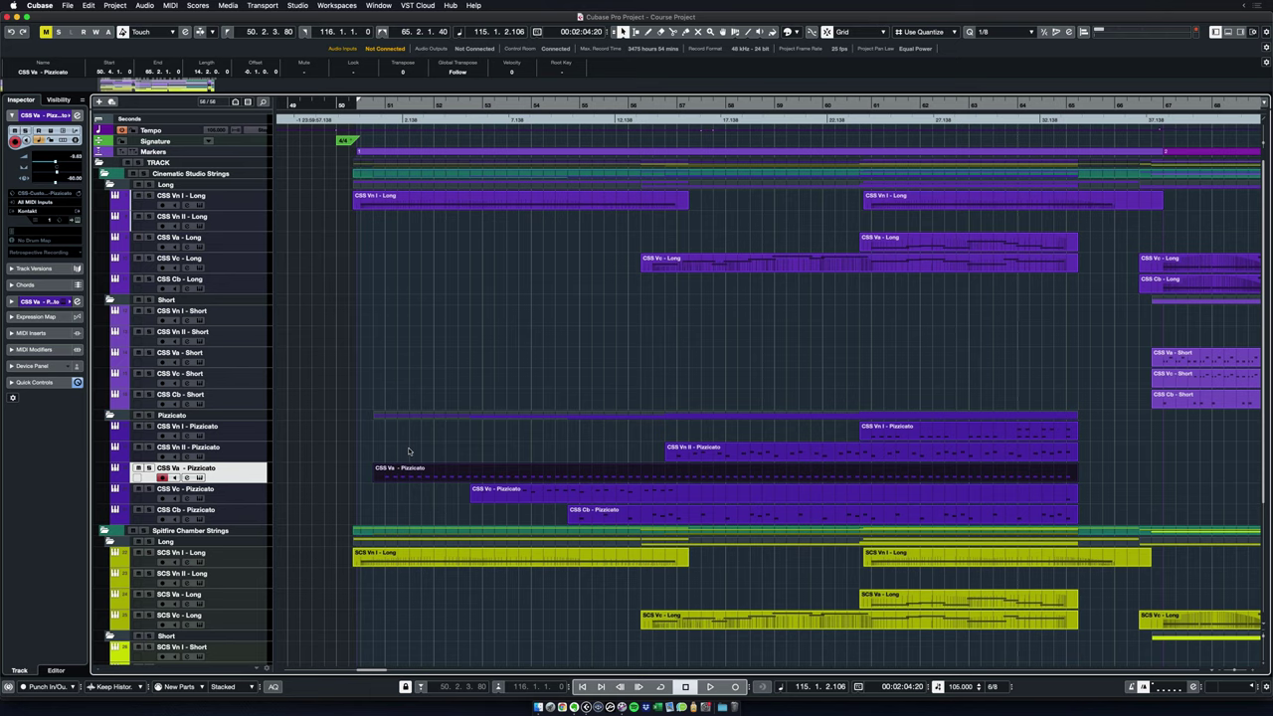
left_click(348, 396)
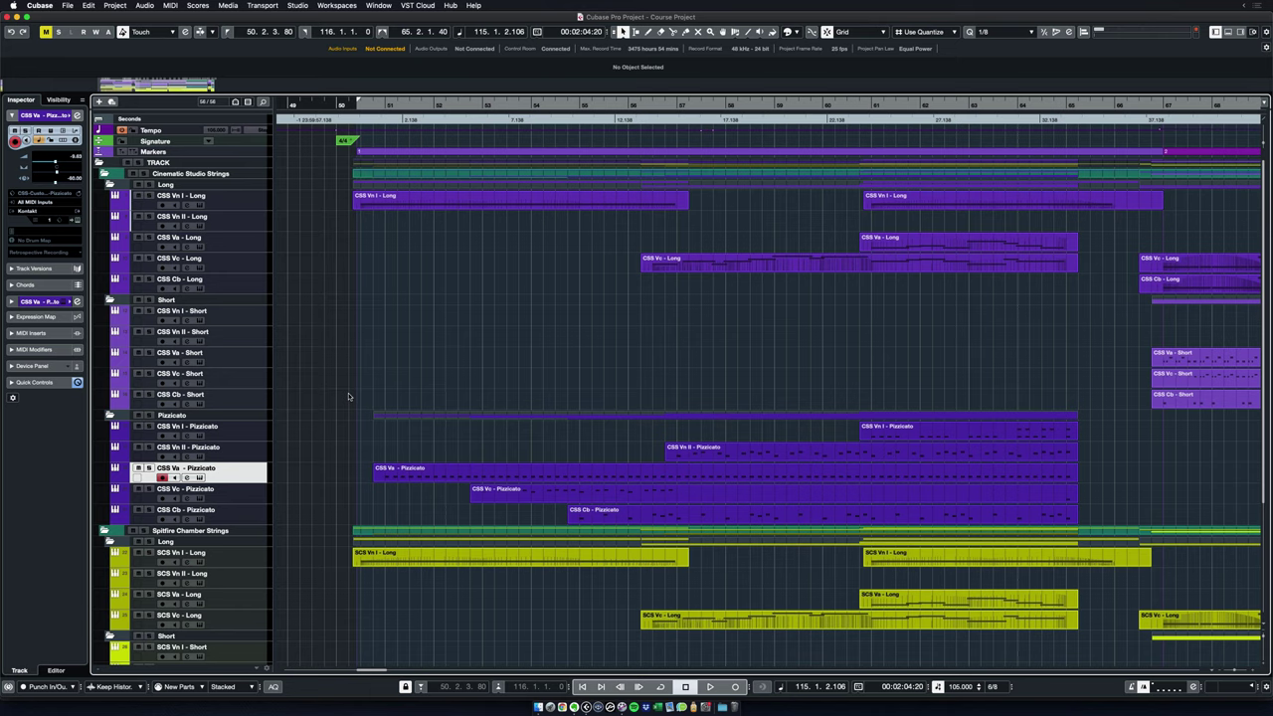
Step: Open the CSS Vn I - Long part in bar 1 and inspect its starting Modulation (CC 1) point
key("Home")
scroll(348, 397, "left", 20)
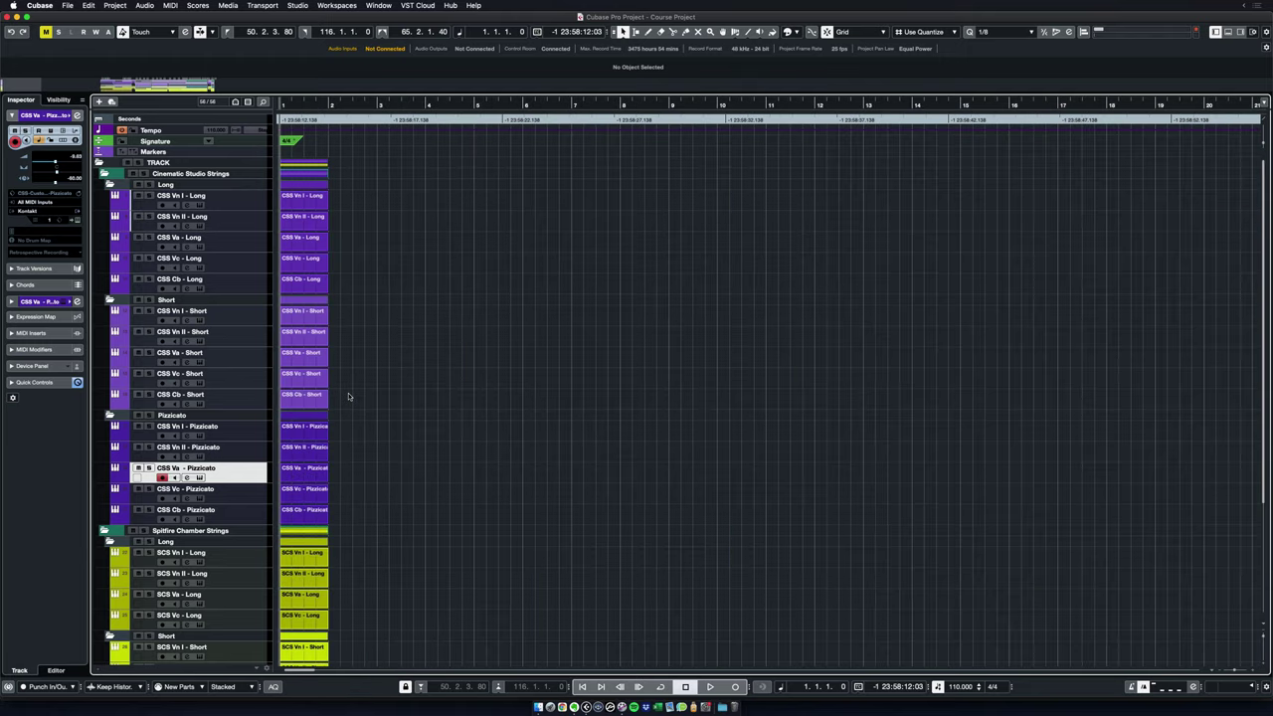
left_click(305, 202)
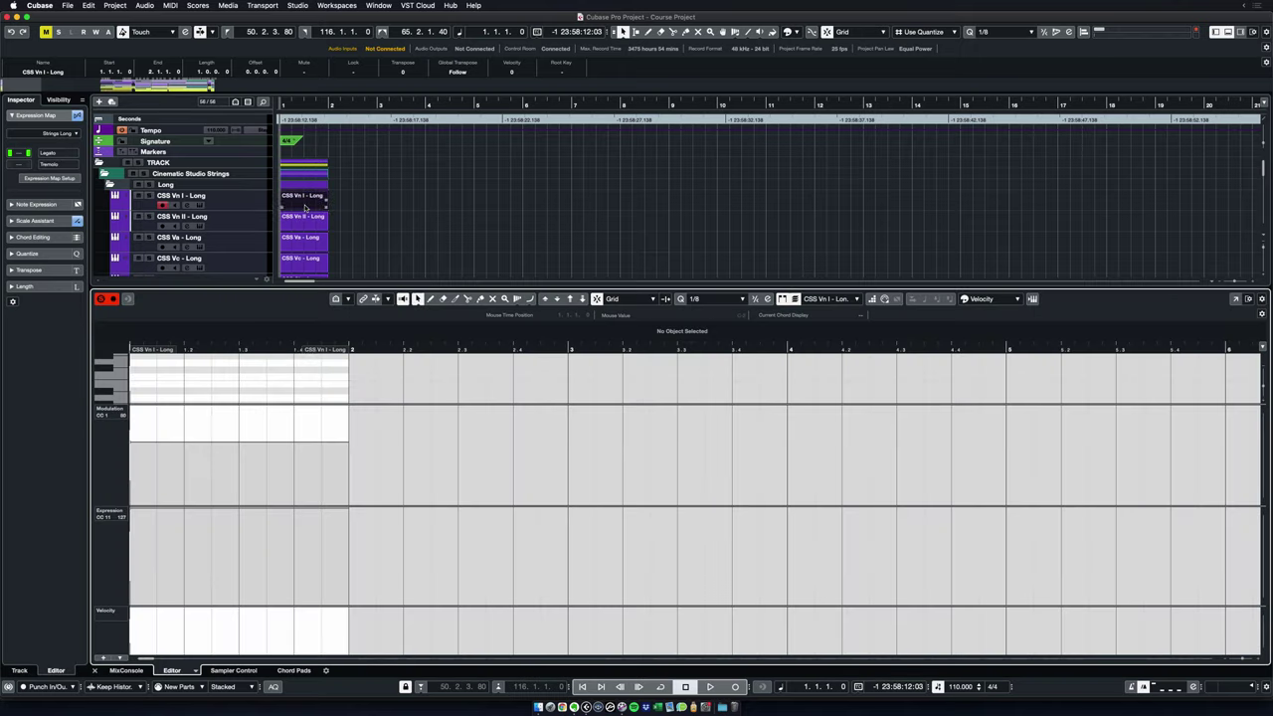
double_click(303, 200)
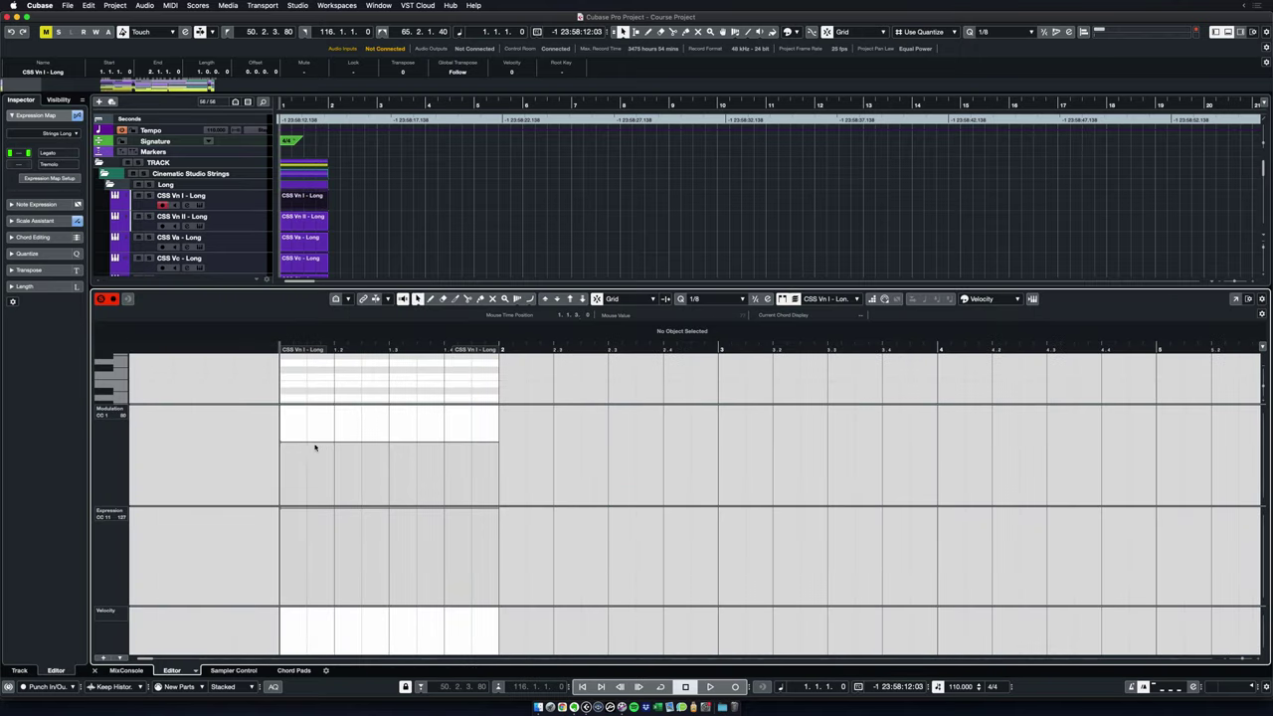
left_click_drag(266, 433, 295, 455)
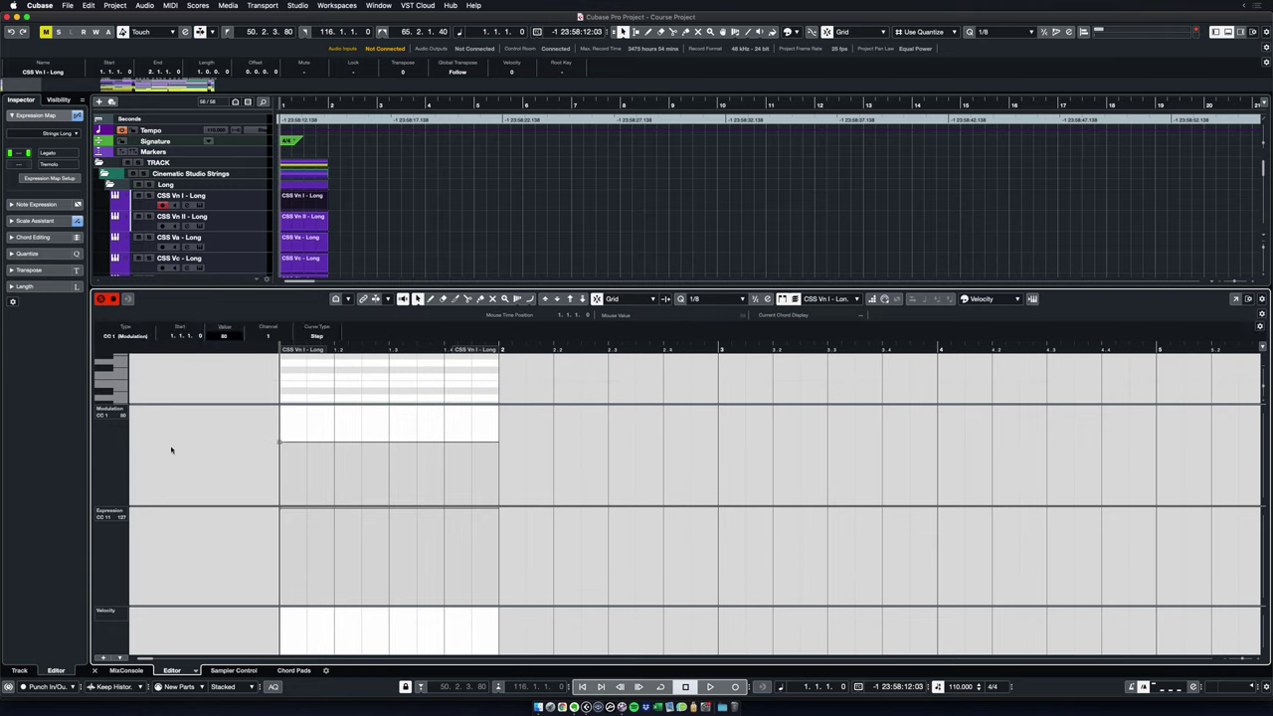
left_click(257, 436)
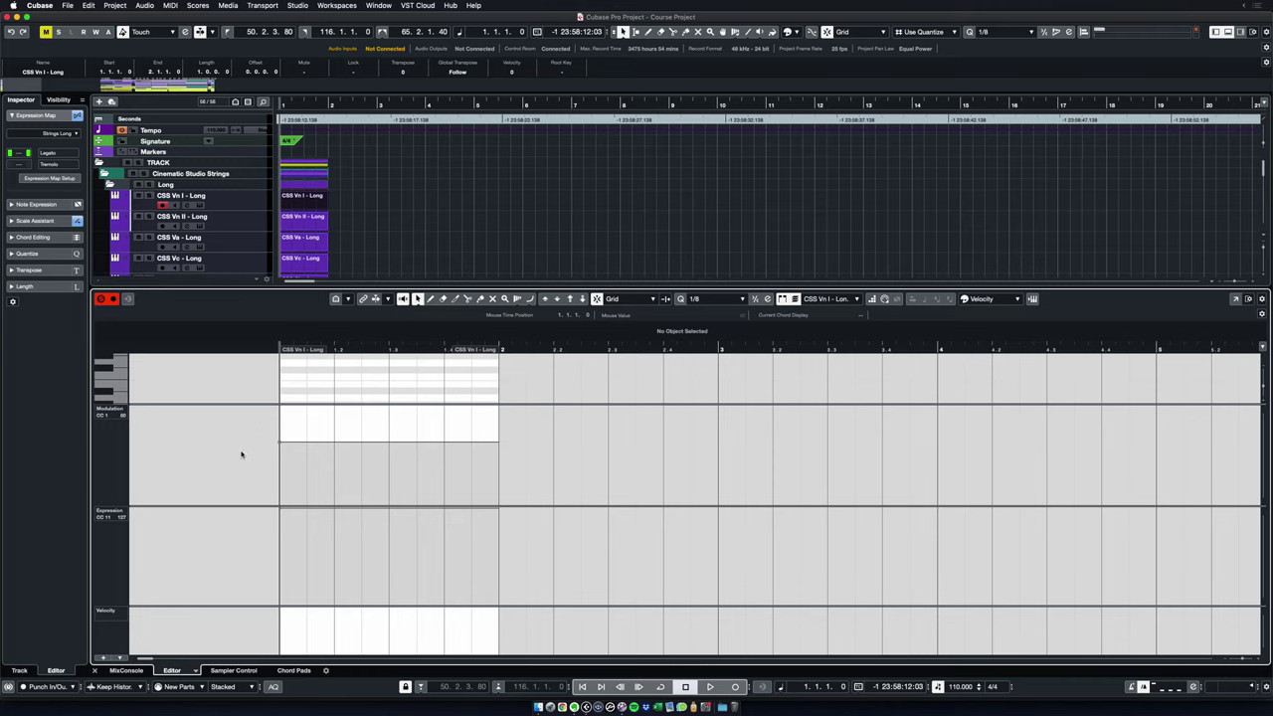
Step: Inspect the starting Expression (CC 11) and Modulation points of the bar 1 CSS Vn I - Long part and close the editor
left_click_drag(300, 525, 254, 507)
left_click(257, 524)
left_click_drag(264, 430, 305, 463)
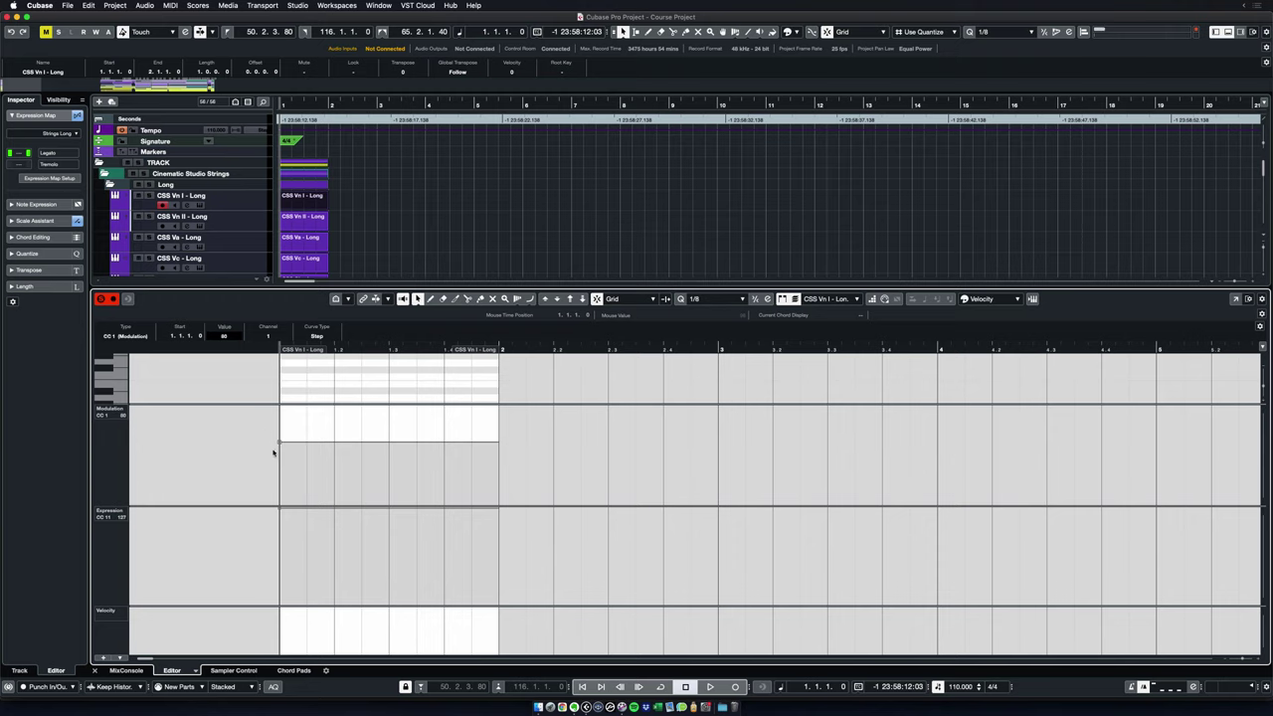
left_click_drag(329, 544, 243, 491)
left_click(254, 474)
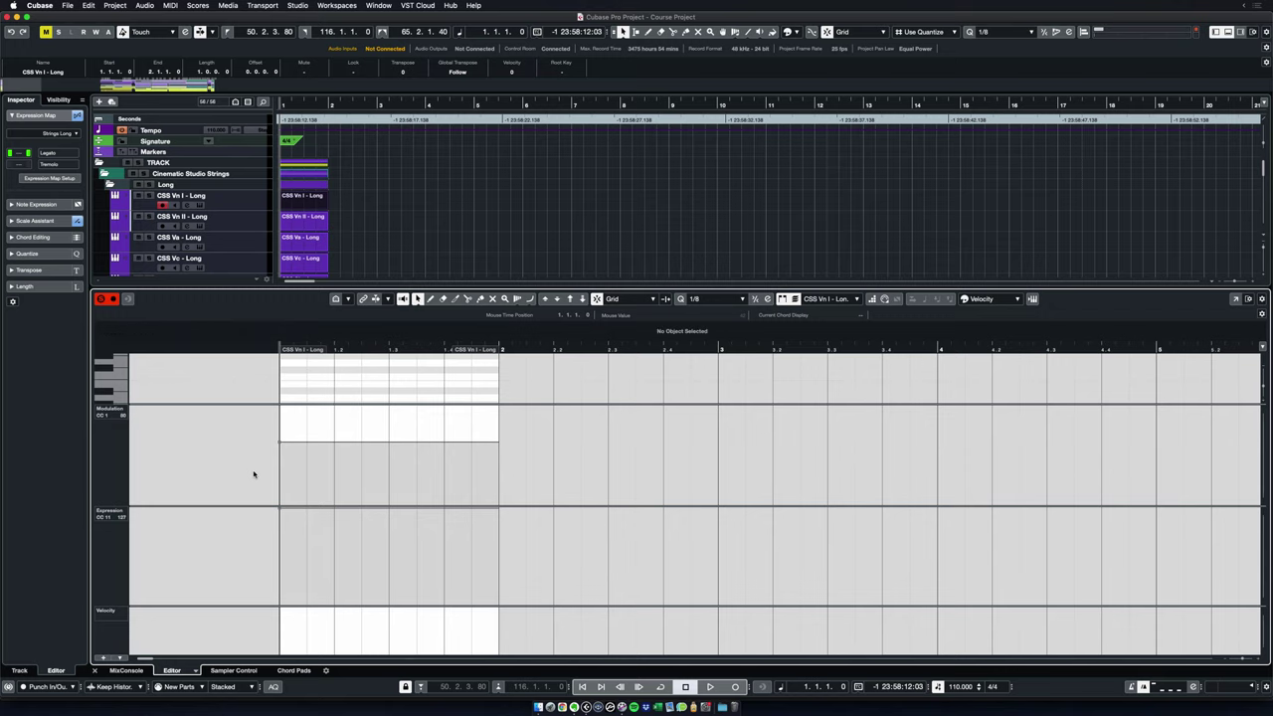
key("Return")
left_click(253, 474)
left_click(572, 395)
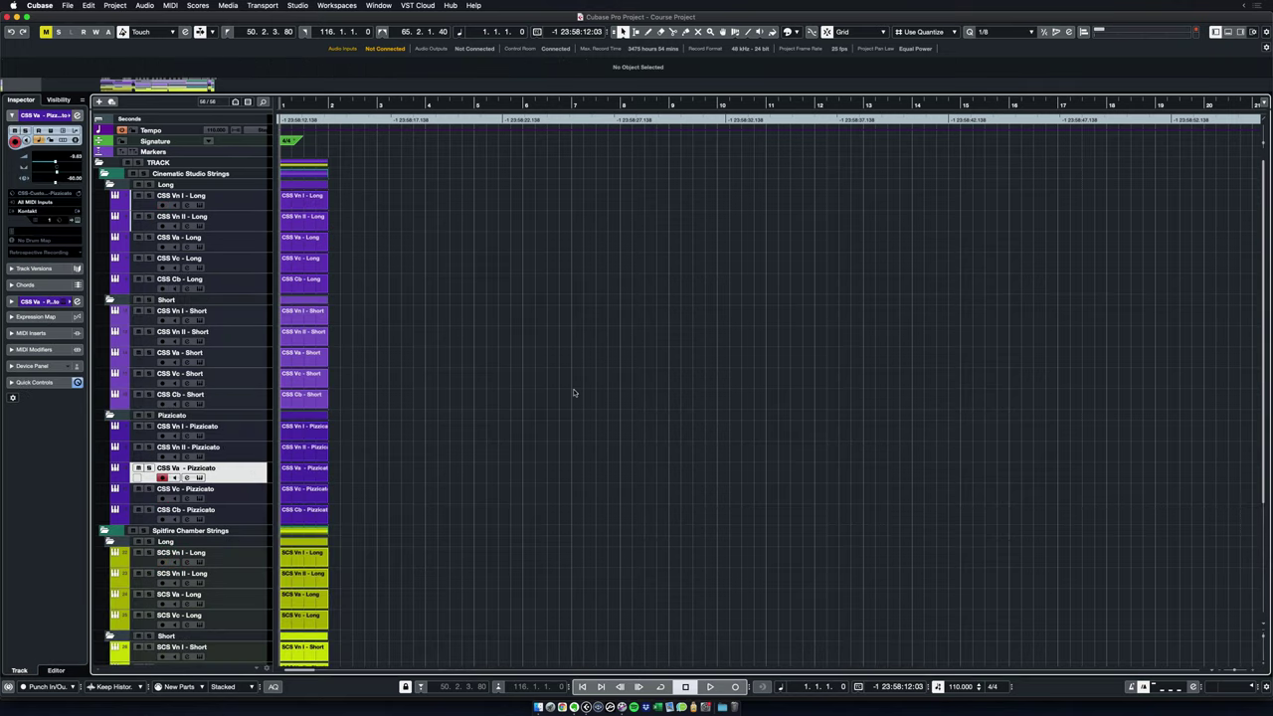
Step: Examine the Modulation and Expression curves across the first CSS Vn I - Long part at the start of the cue
key("KP_1")
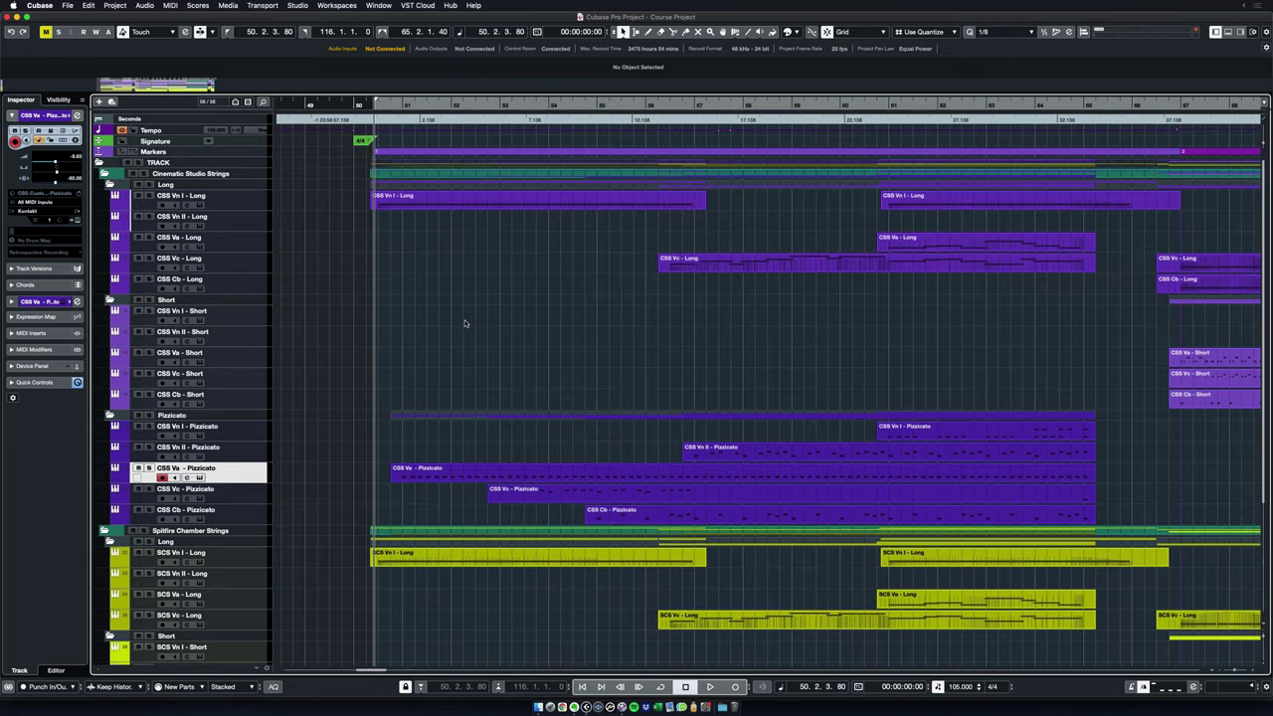
double_click(433, 201)
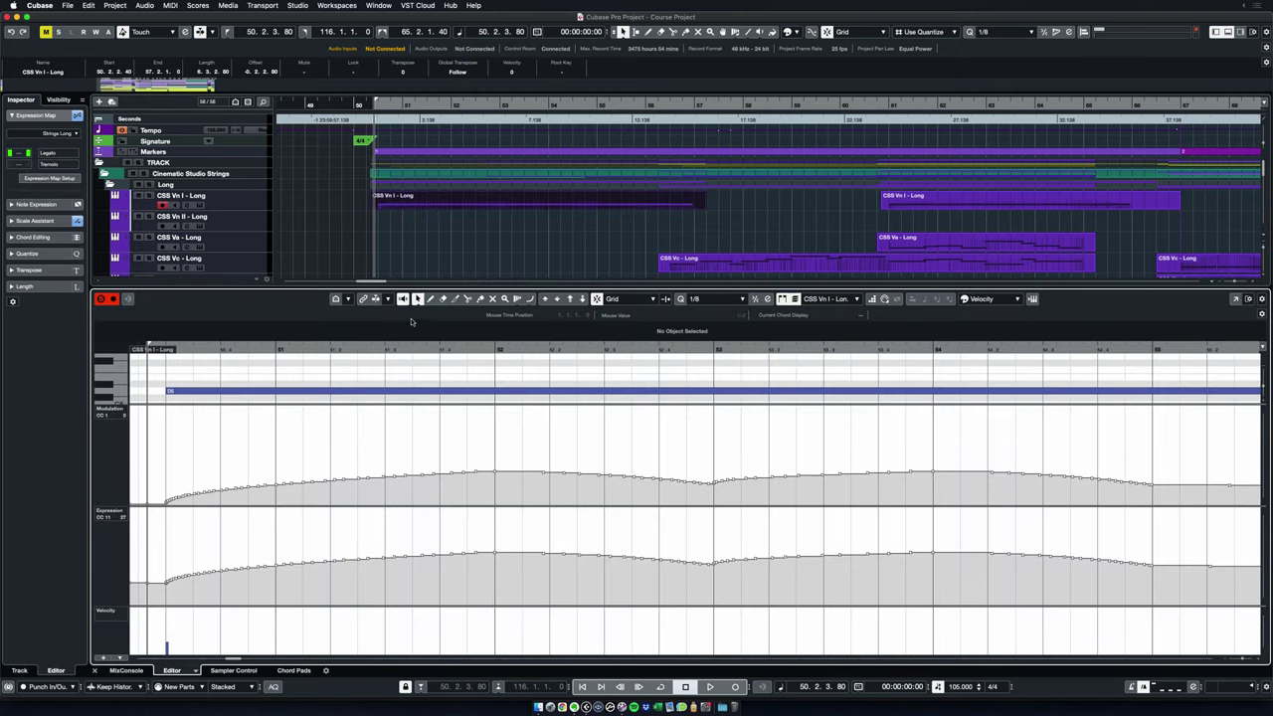
scroll(405, 369, "down", 3)
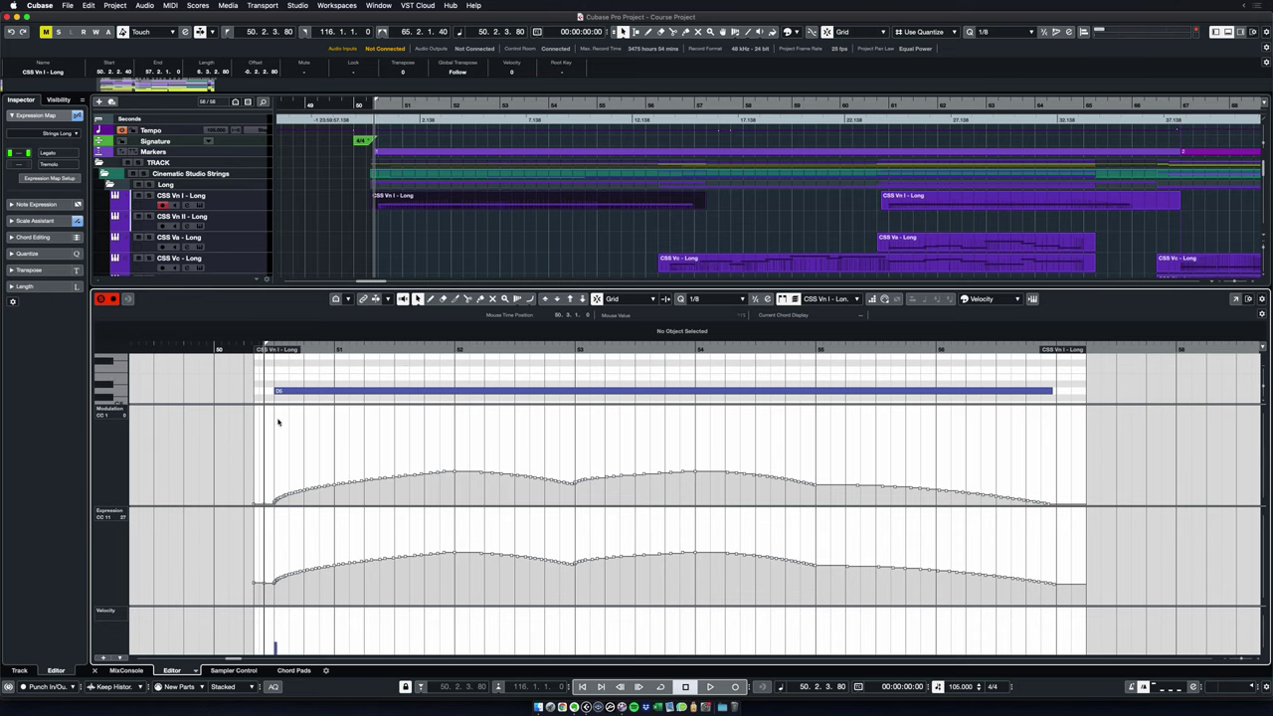
Step: Extend the start of the first CSS Vn I - Long part to 50.2.1.0 in the Key Editor and close the editor
mouse_move(274, 505)
key("h")
key("h")
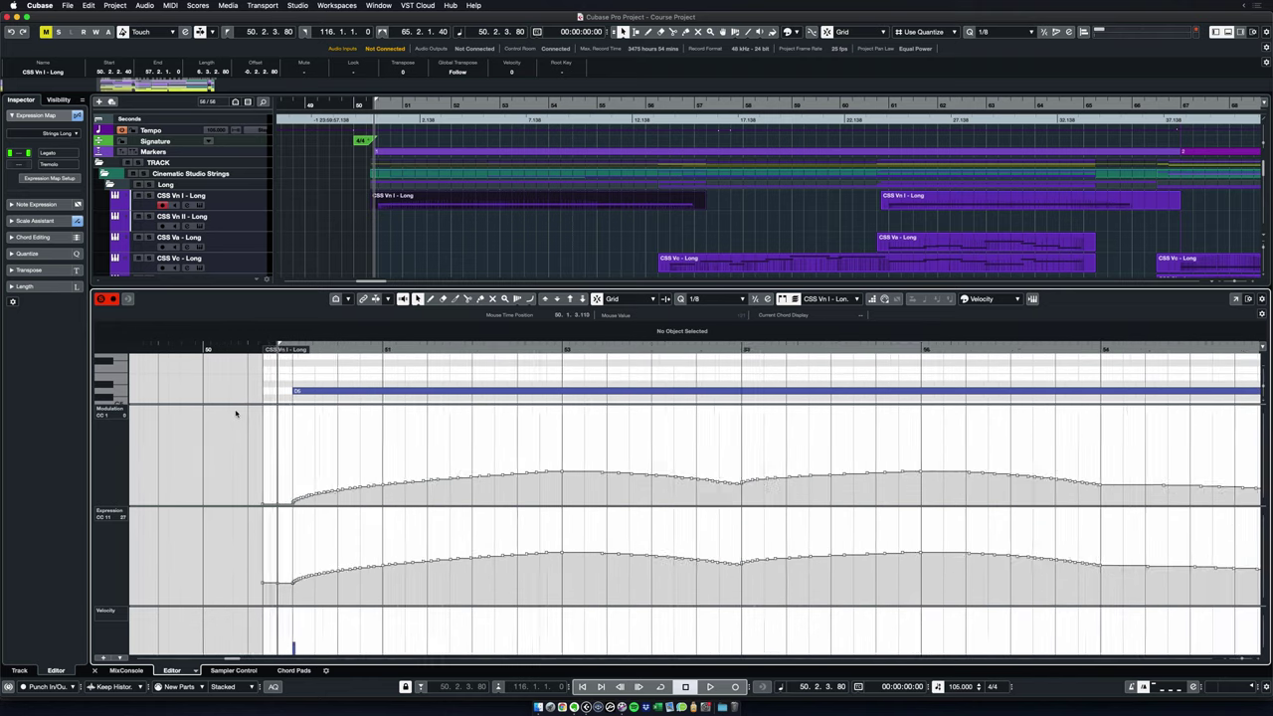
mouse_move(303, 355)
left_mouse_down()
mouse_move(345, 352)
mouse_move(283, 362)
left_mouse_up()
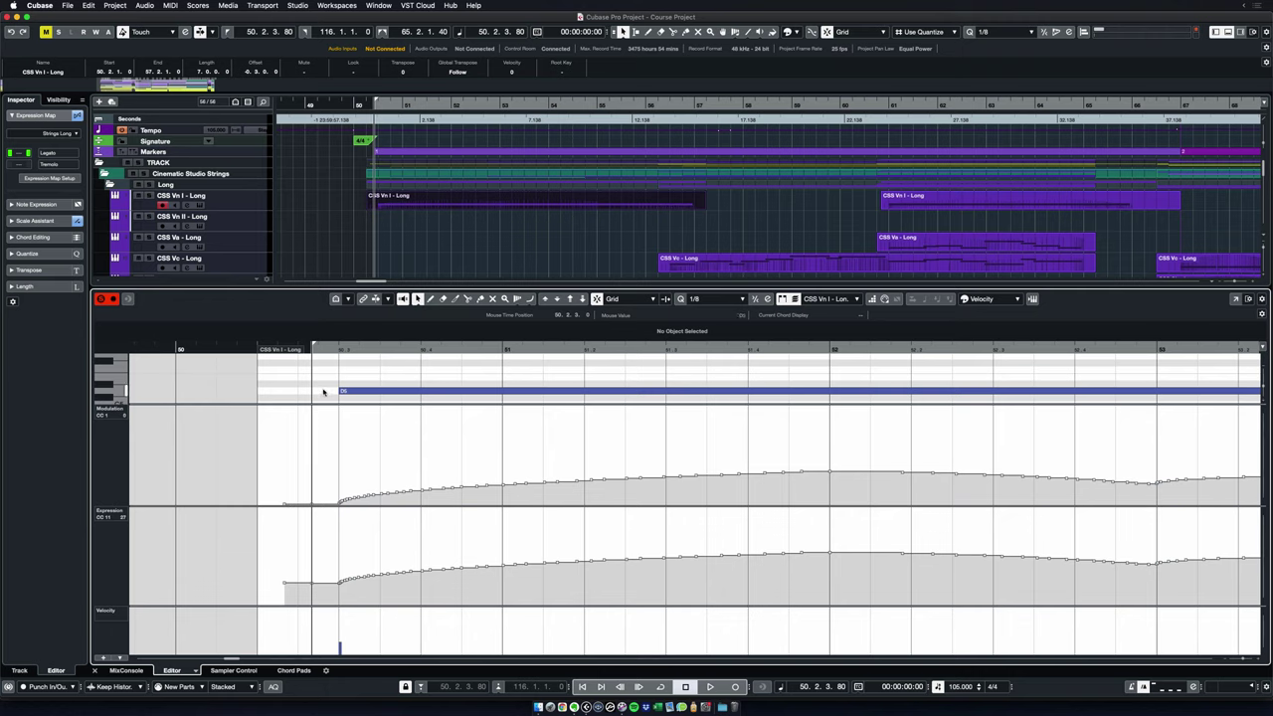
key("super+e")
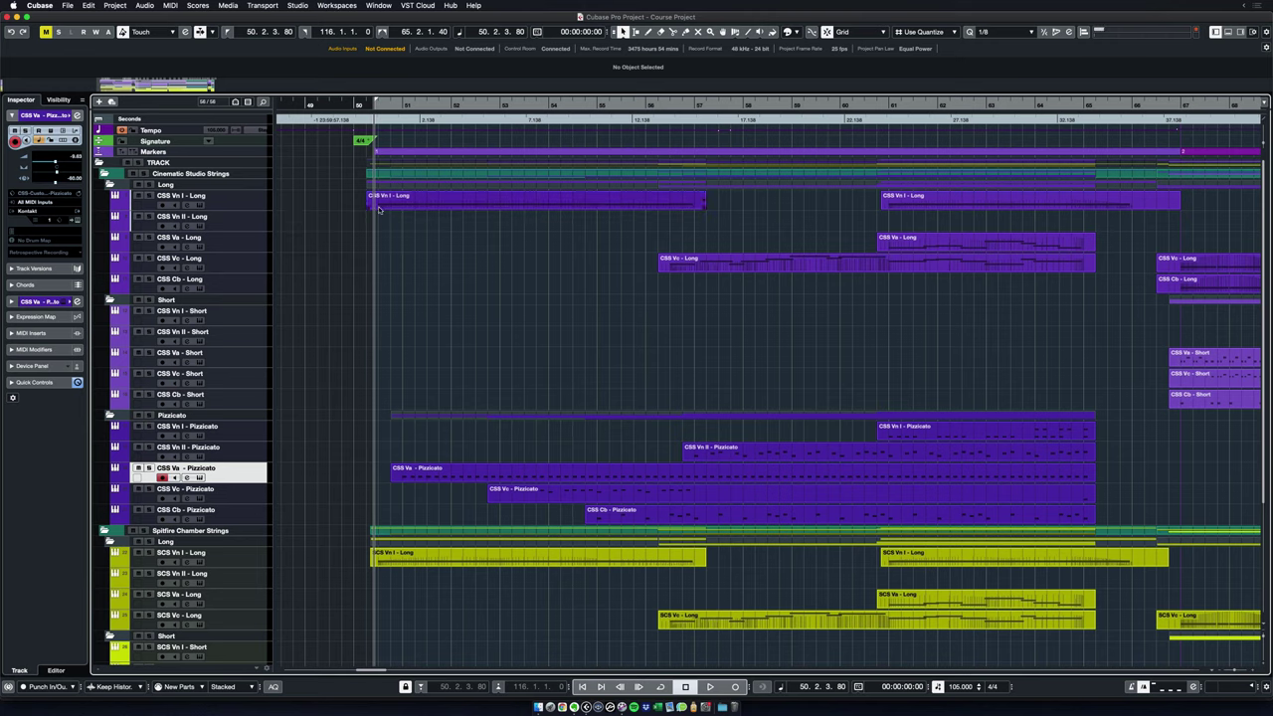
Step: Audition the opening CSS Vn I - Long part in solo from 50.2.3.80 and turn the solo off
left_click(151, 196)
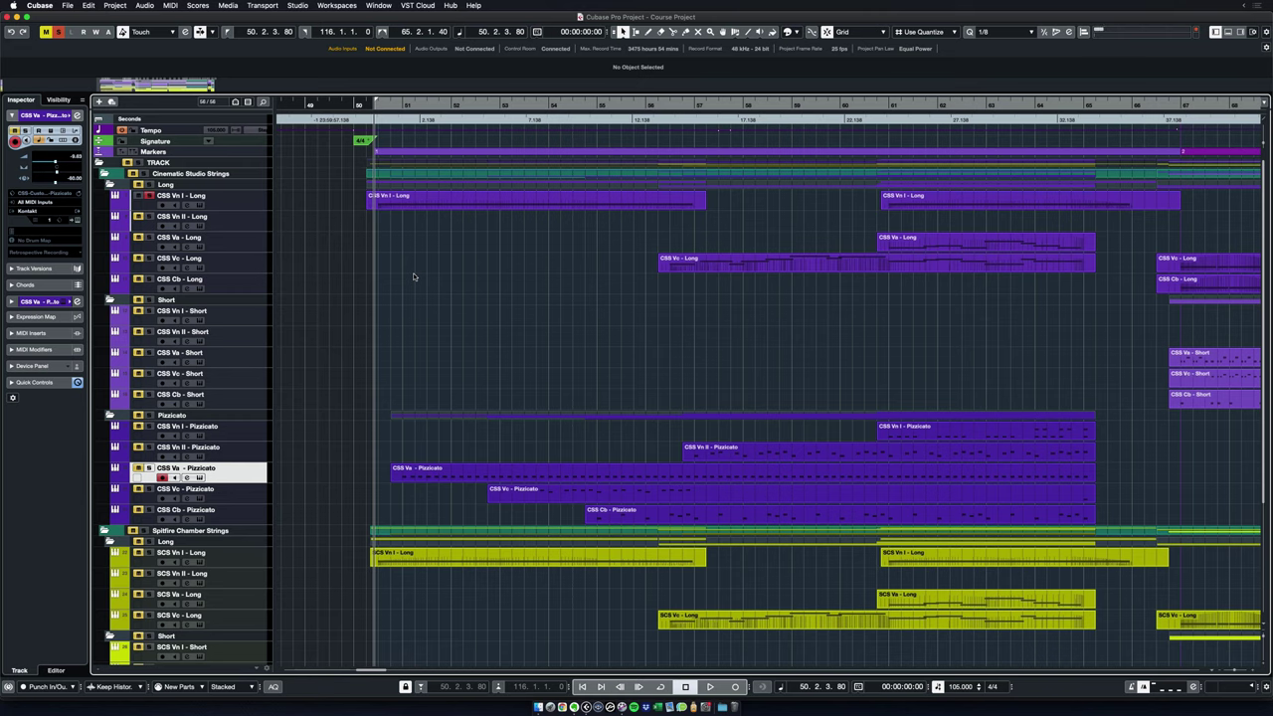
key("space")
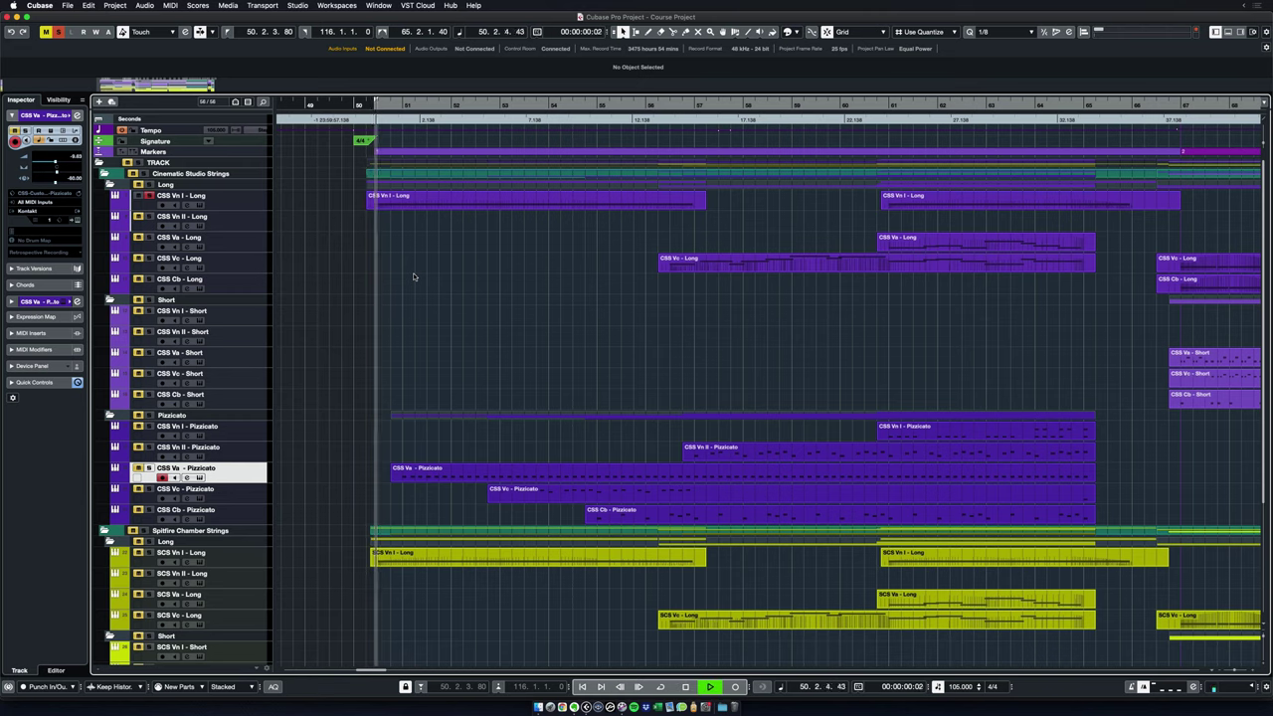
key("space")
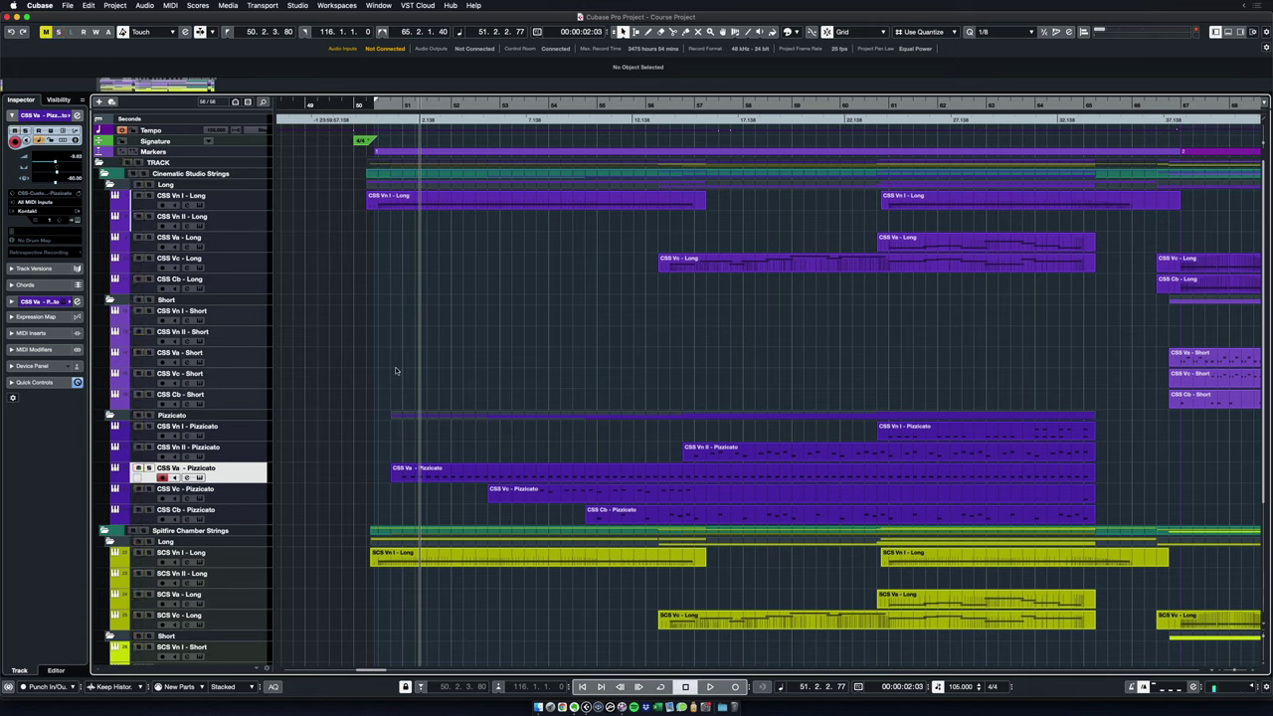
Step: Open the CSS Cb - Long part that starts just before bar 110 and add a Tremolo articulation at 110.1.1.0
scroll(582, 354, "down", 2)
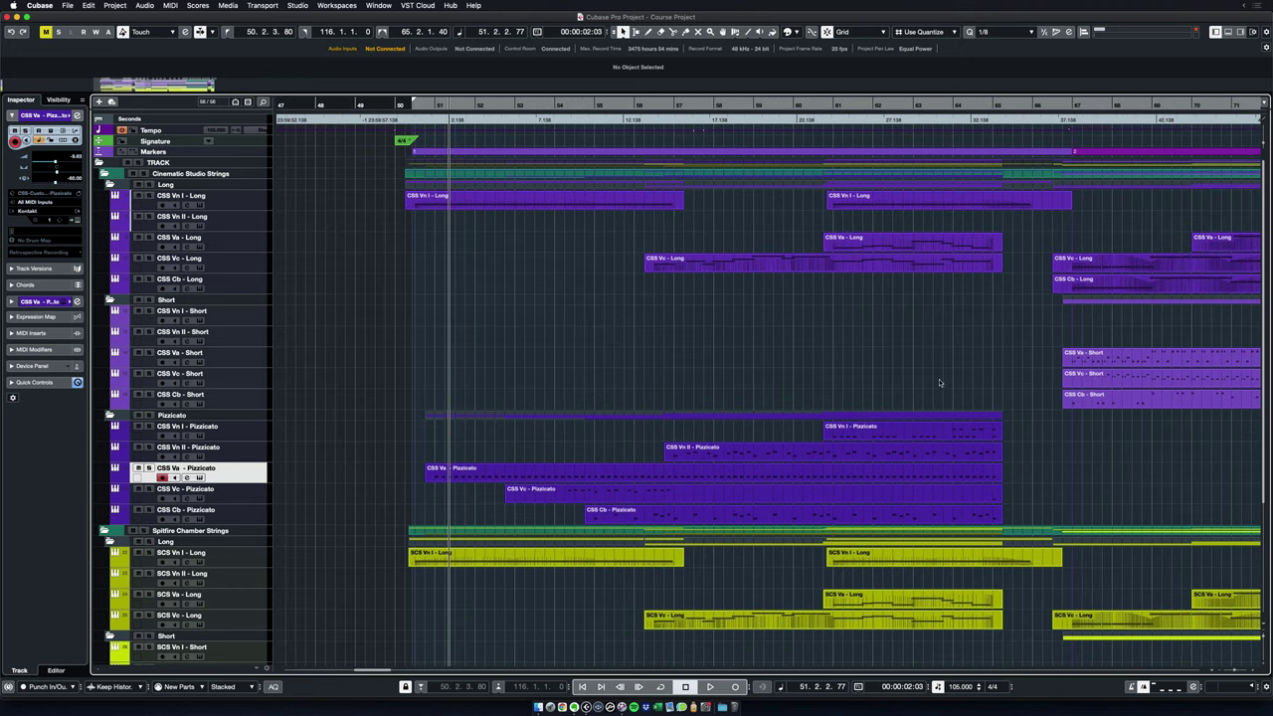
scroll(939, 382, "right", 15)
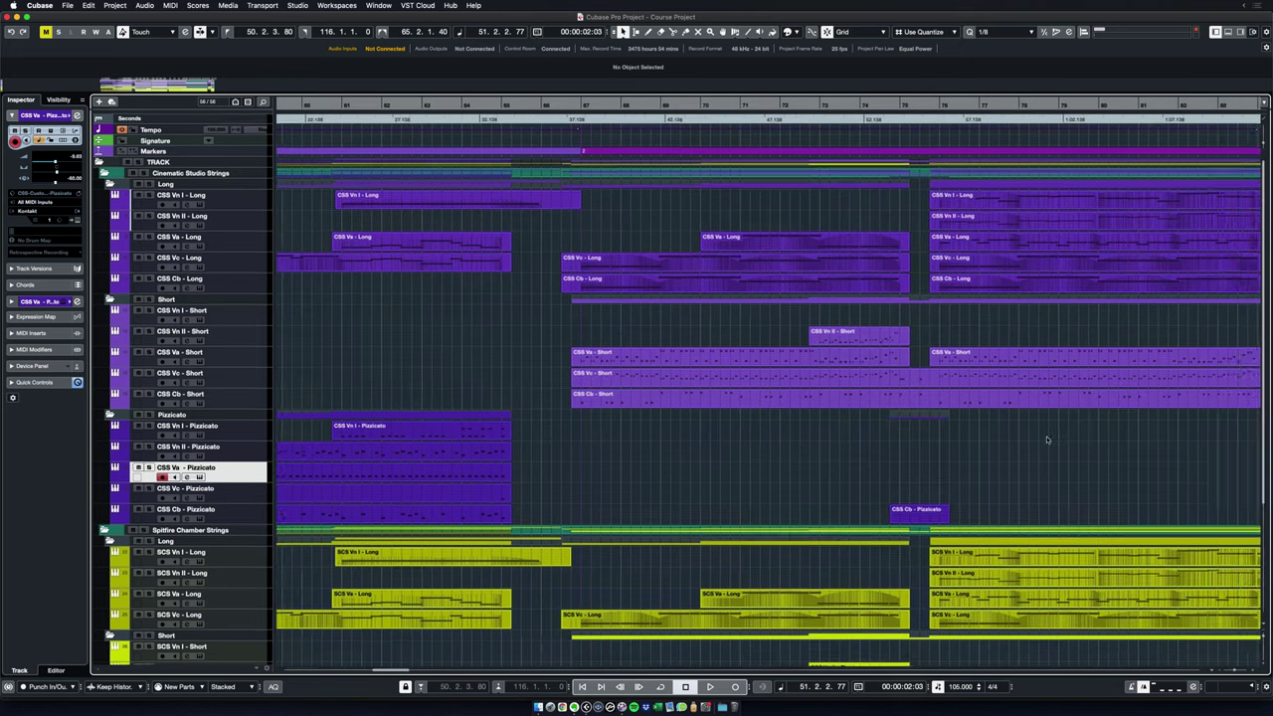
scroll(1046, 440, "left", 9)
scroll(738, 448, "down", 2)
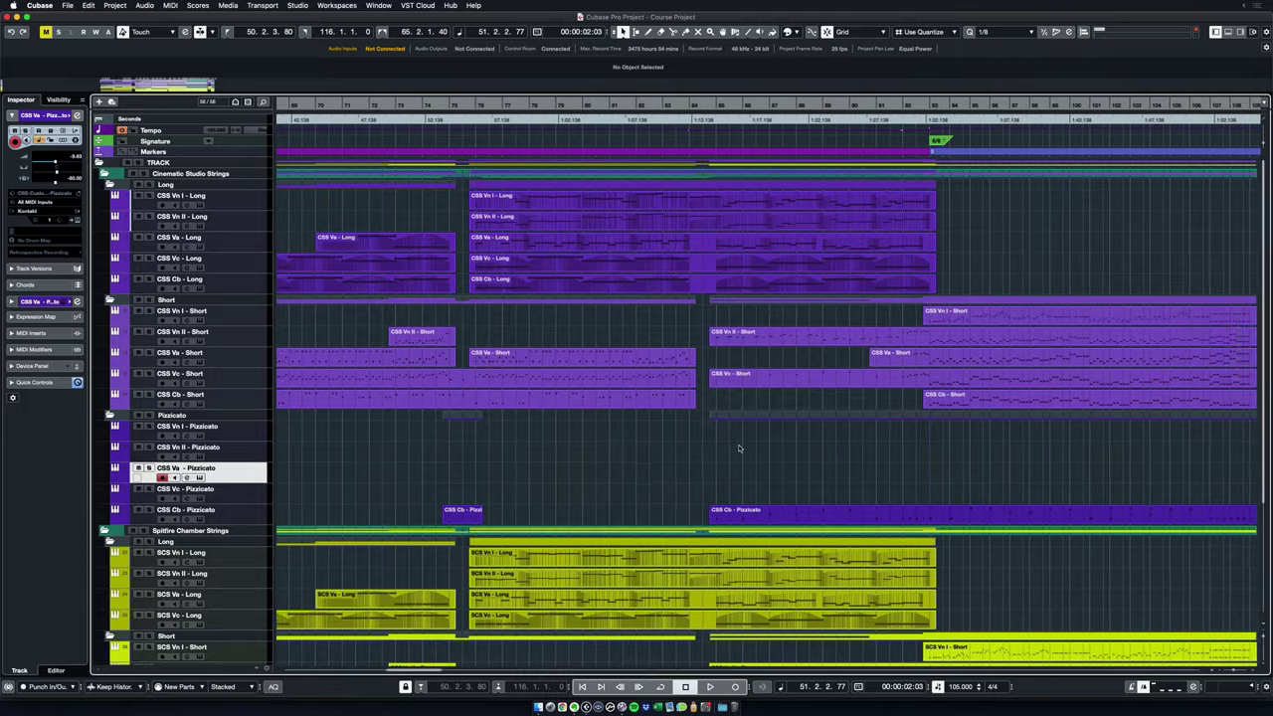
scroll(738, 449, "right", 6)
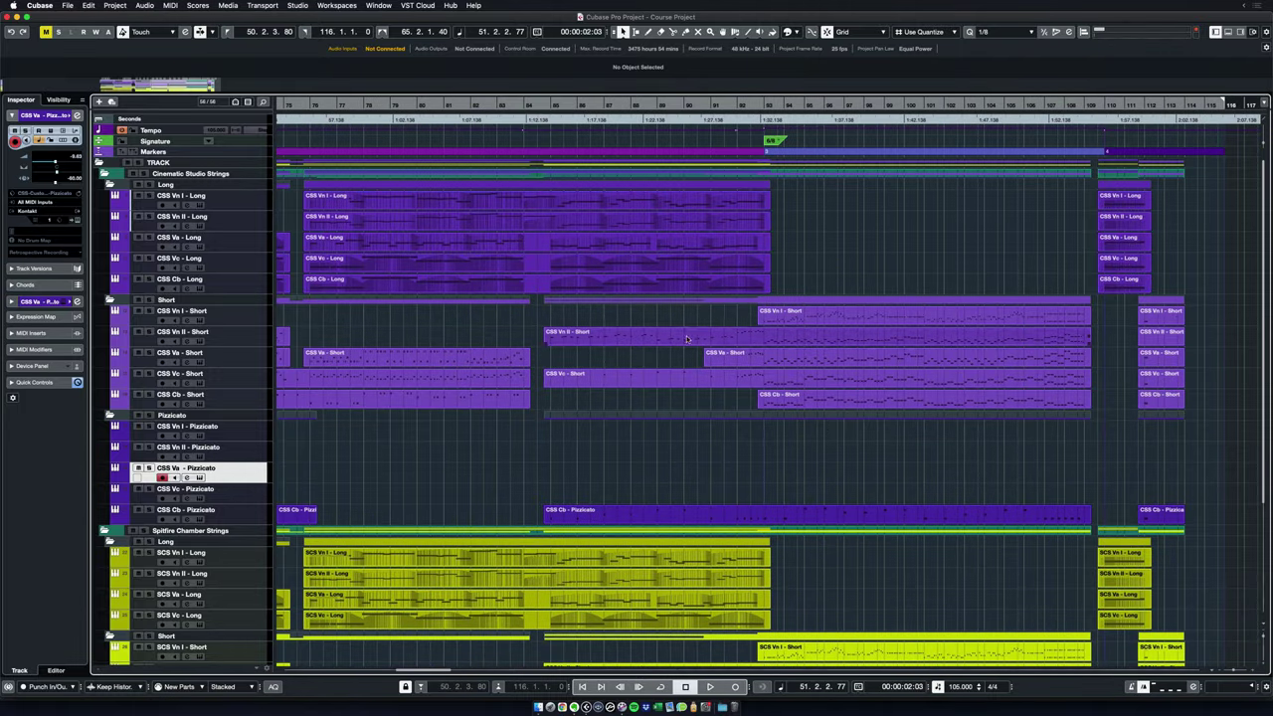
double_click(1123, 284)
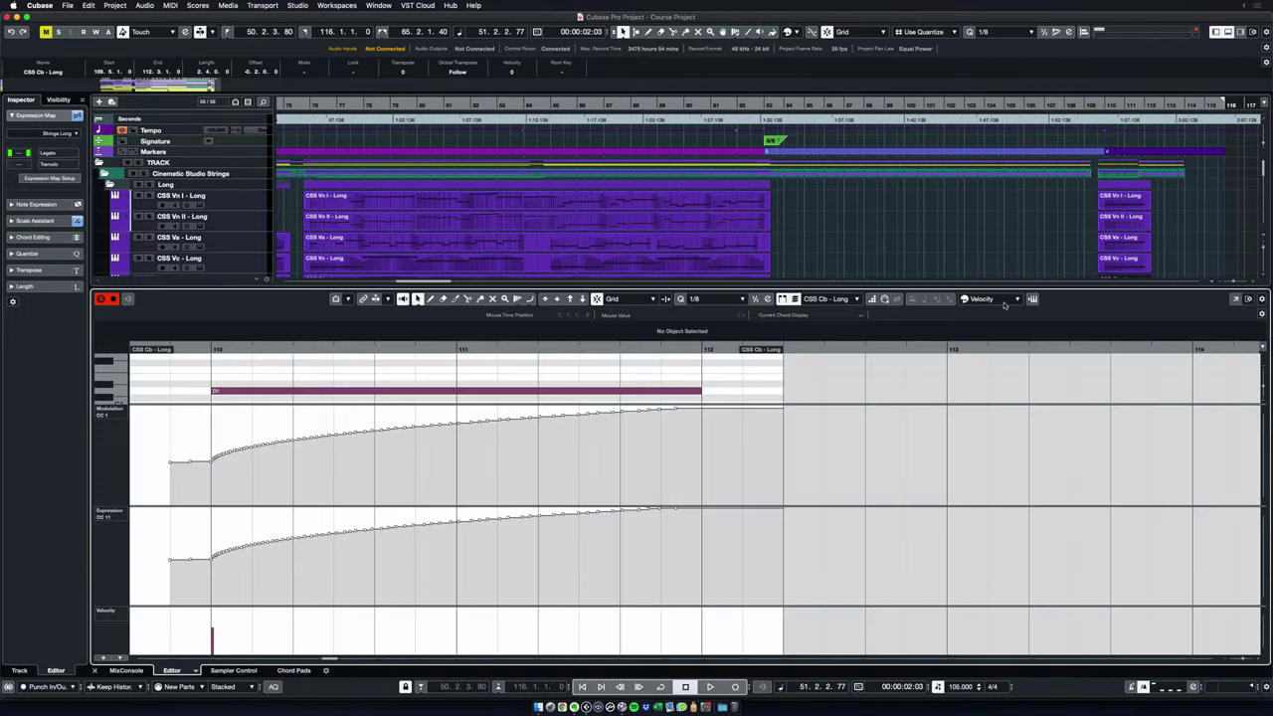
scroll(482, 395, "left", 3)
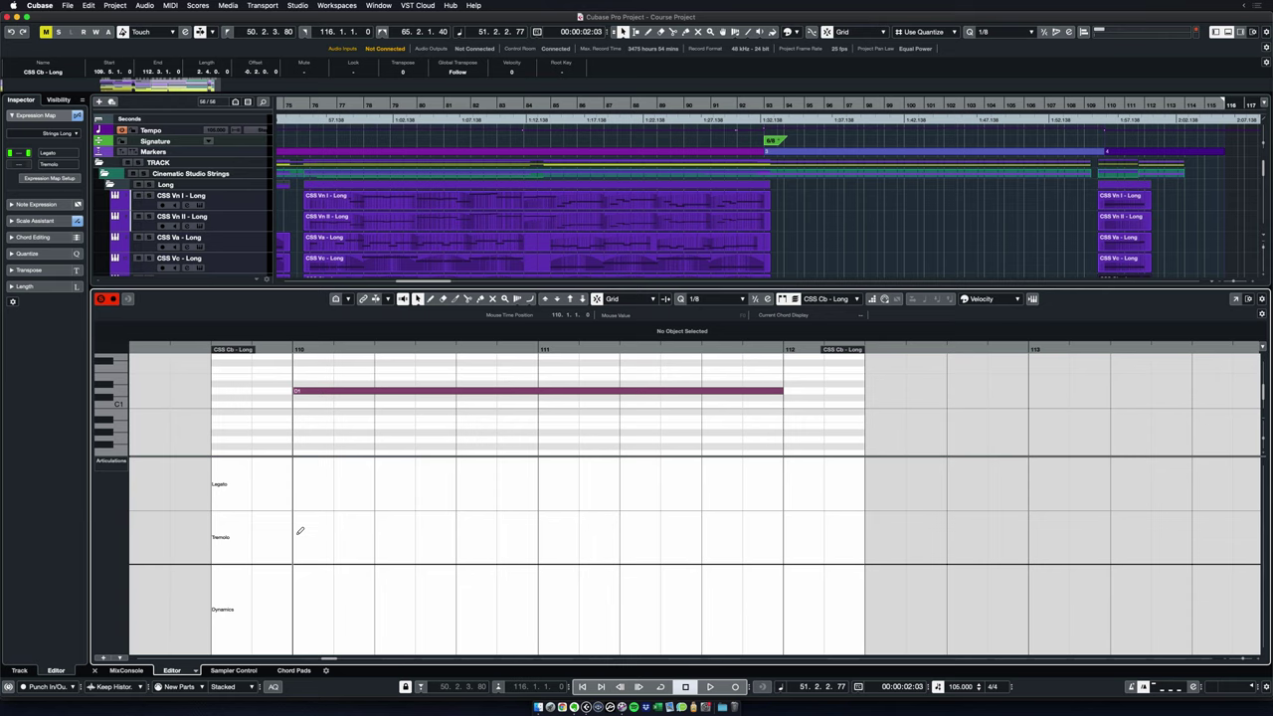
left_click(300, 531)
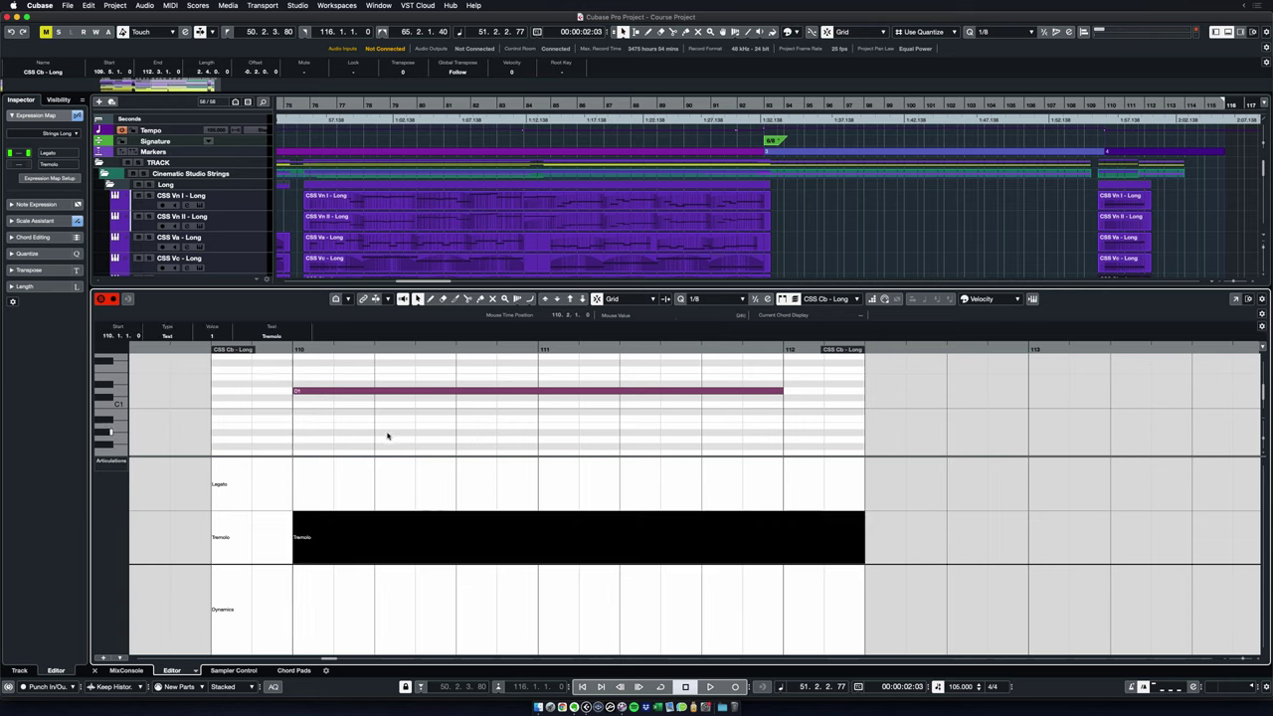
Step: Examine the Modulation curve at the start of the final CSS Cb - Long part, close the editor and deselect the part
key("1")
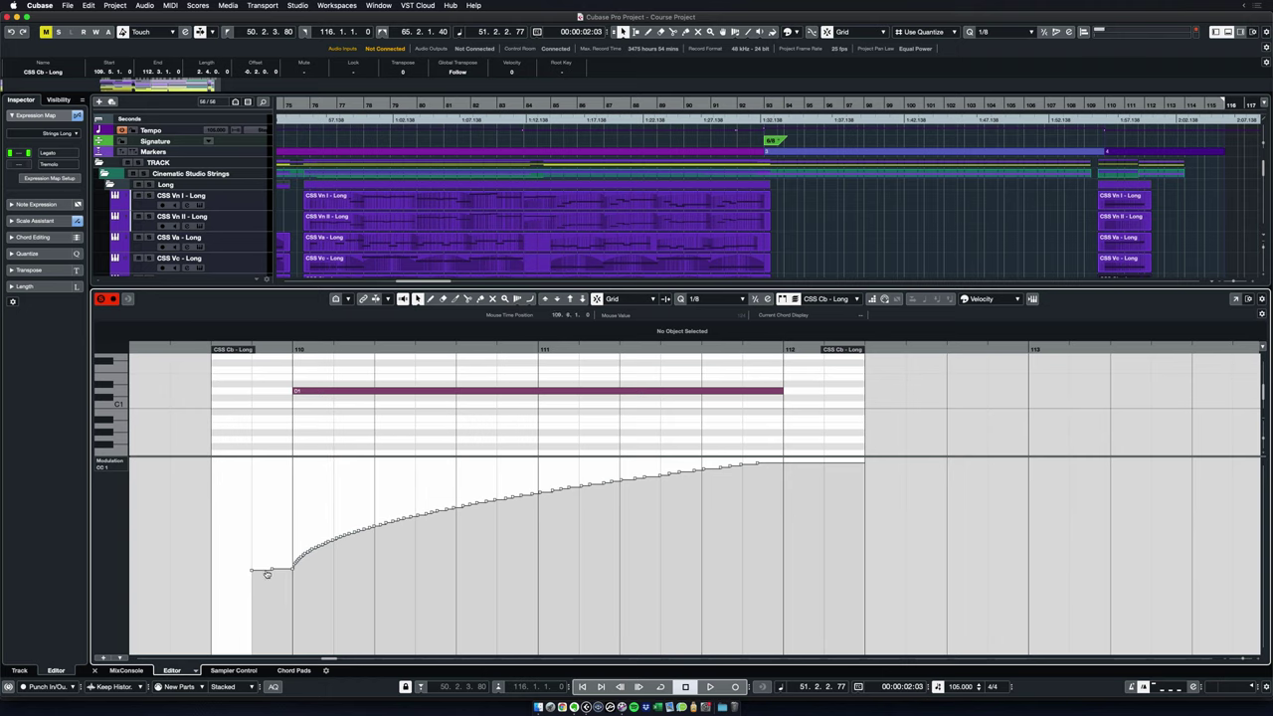
mouse_move(293, 572)
key("Return")
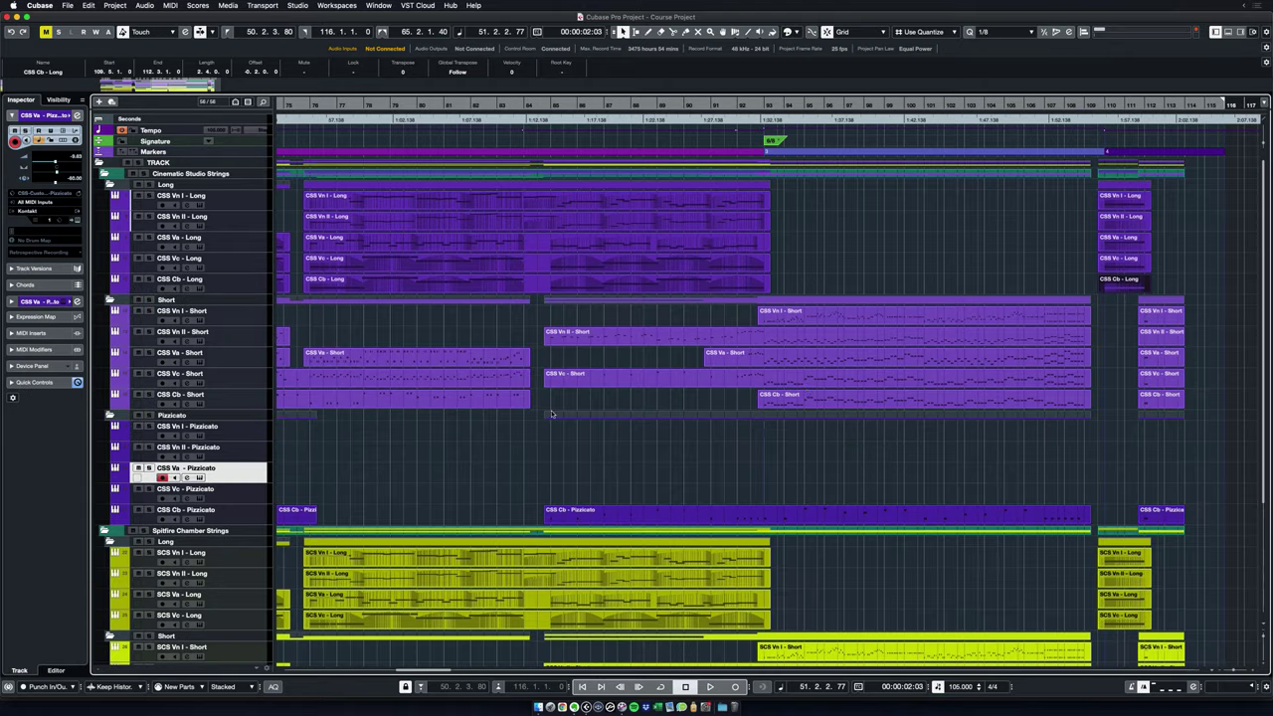
left_click(972, 267)
Step: Enlarge the Tempo track to display the tempo curve across the opening of the cue
scroll(910, 266, "left", 3)
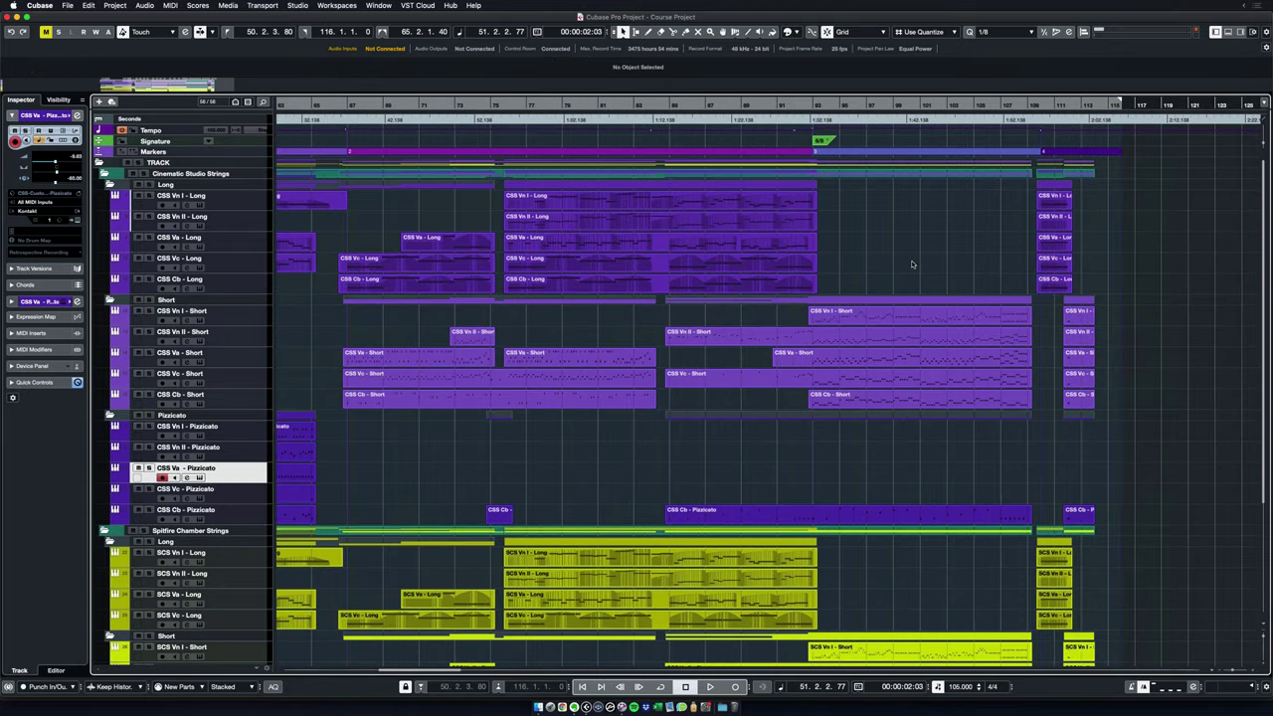
scroll(611, 454, "left", 5)
scroll(703, 443, "up", 4)
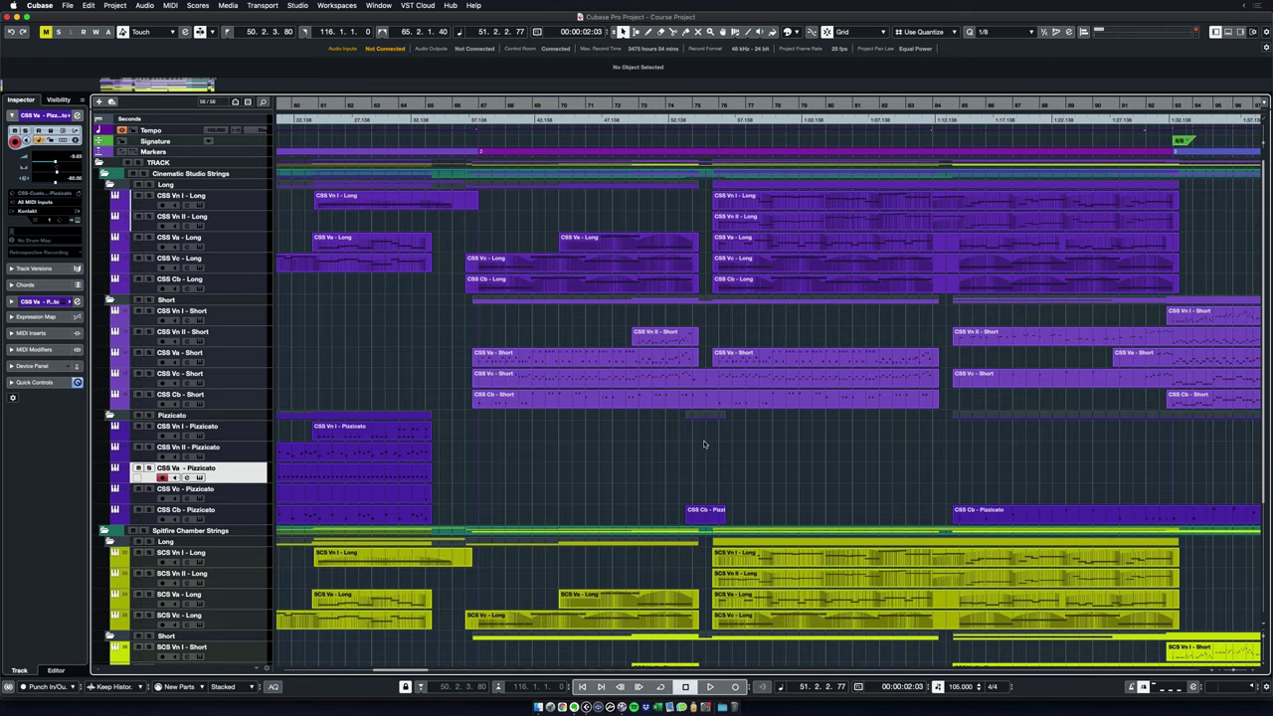
scroll(678, 452, "left", 6)
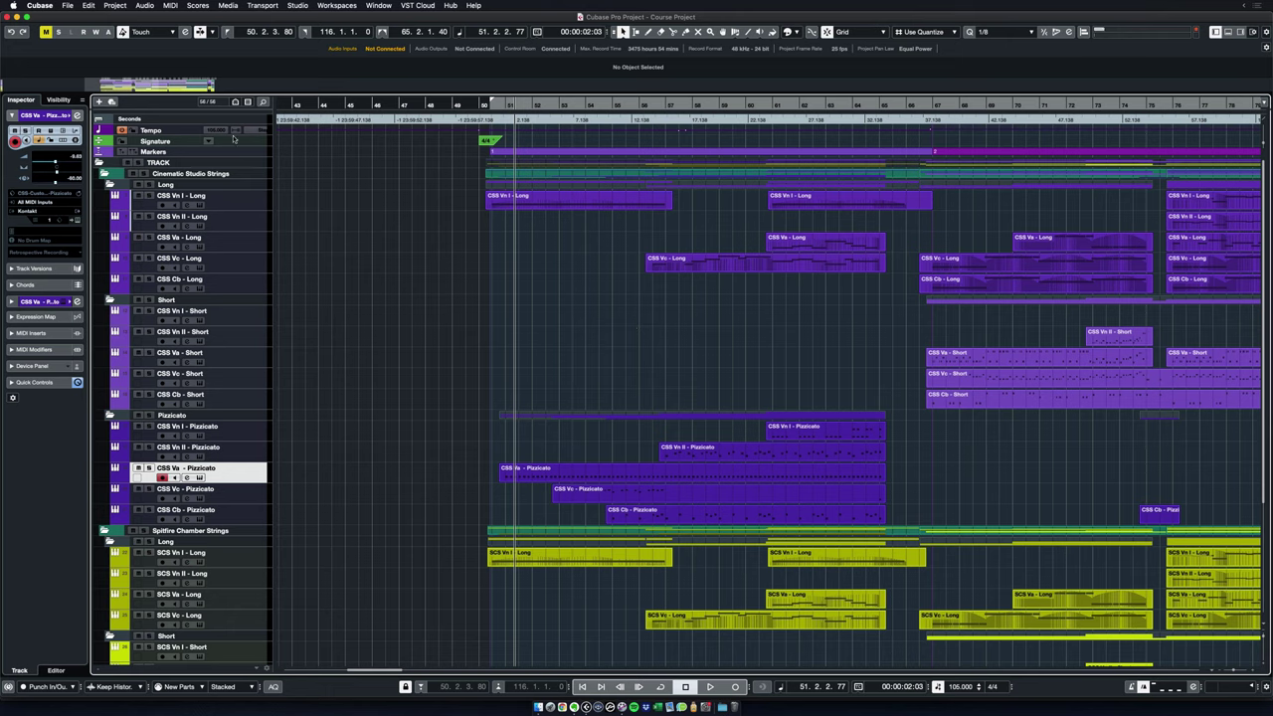
left_click_drag(194, 204, 230, 253)
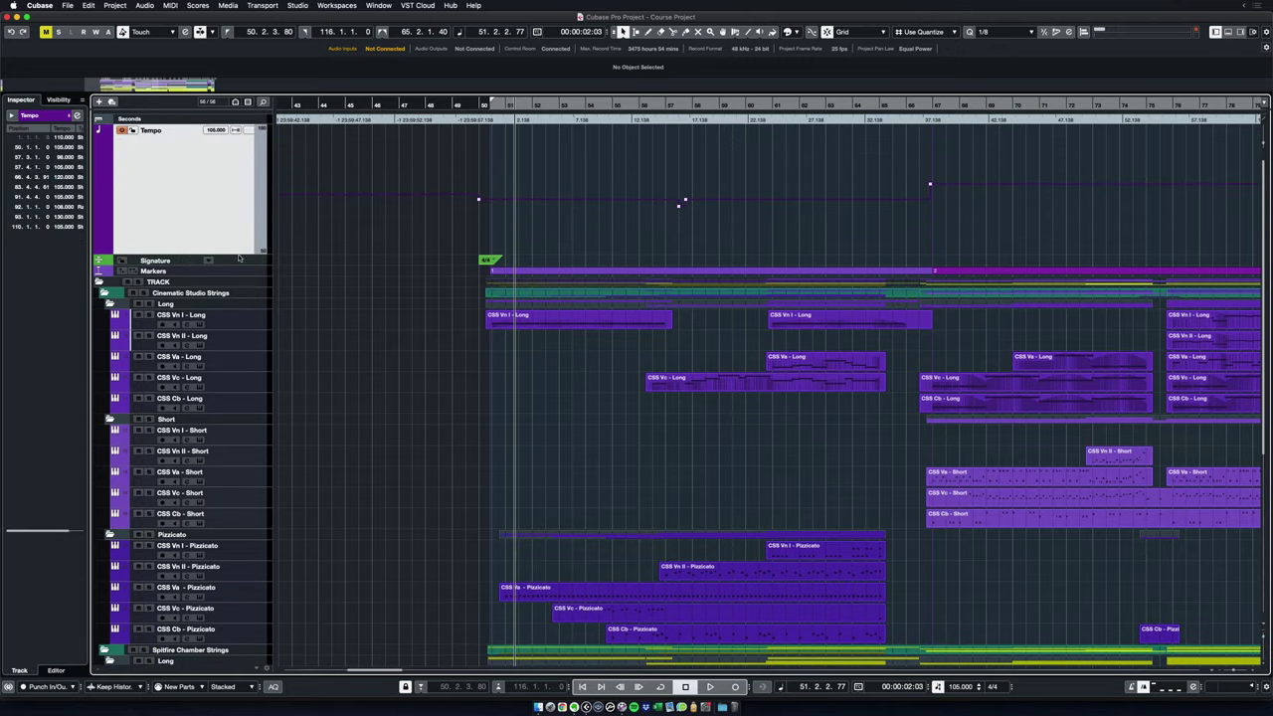
Step: Check the tempo of the first two sections by placing the project cursor at 53.3.3.0 and at 71.4.1.0
left_click(575, 105)
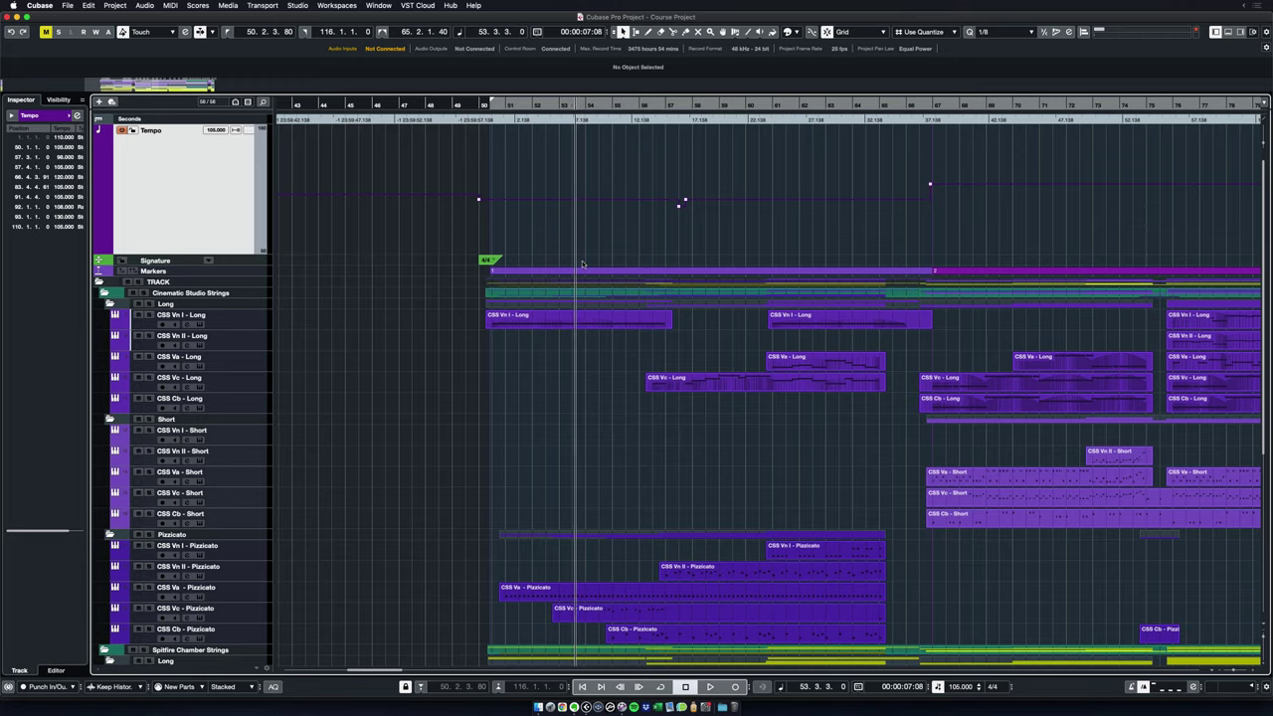
scroll(607, 338, "up", 3)
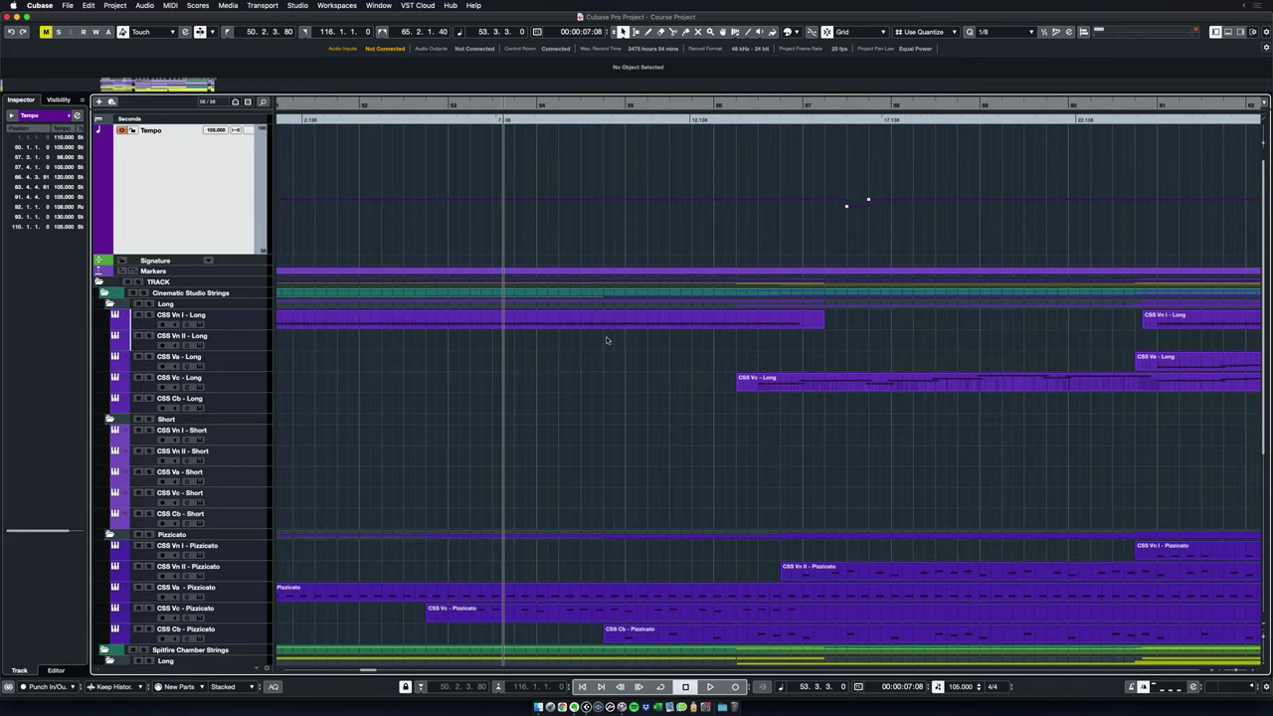
scroll(602, 369, "down", 3)
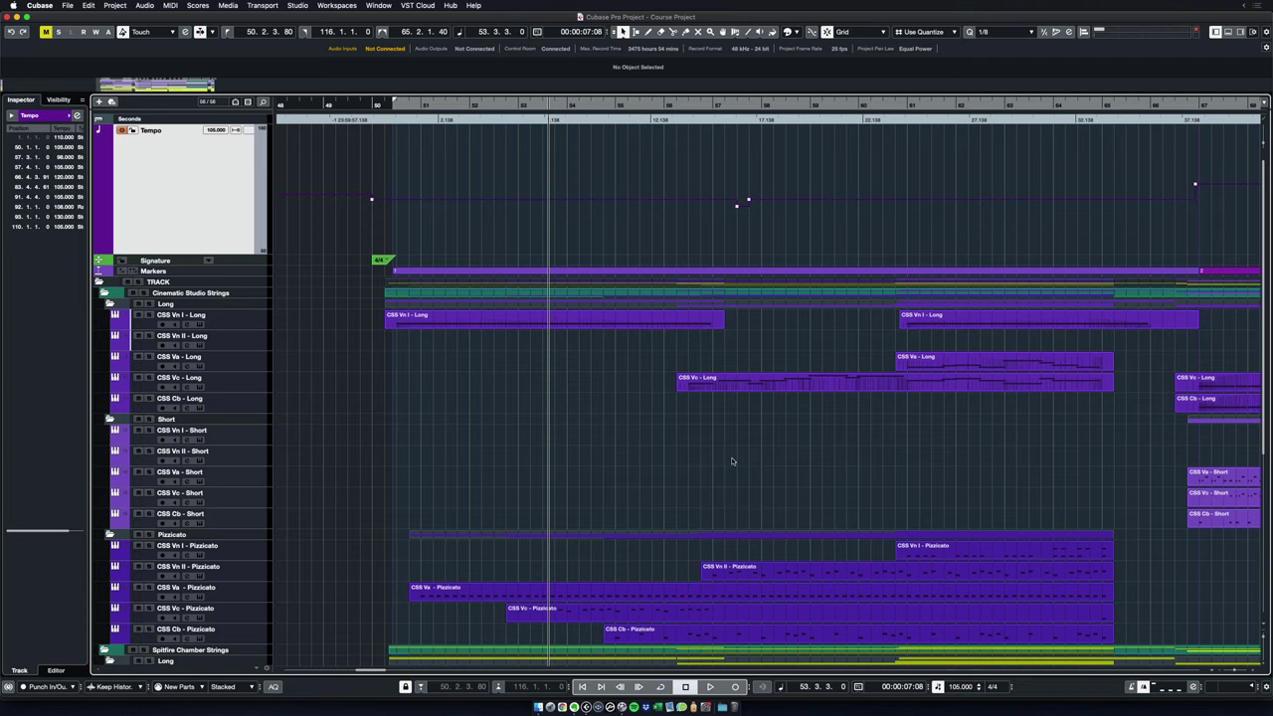
scroll(732, 460, "down", 3)
scroll(842, 471, "right", 6)
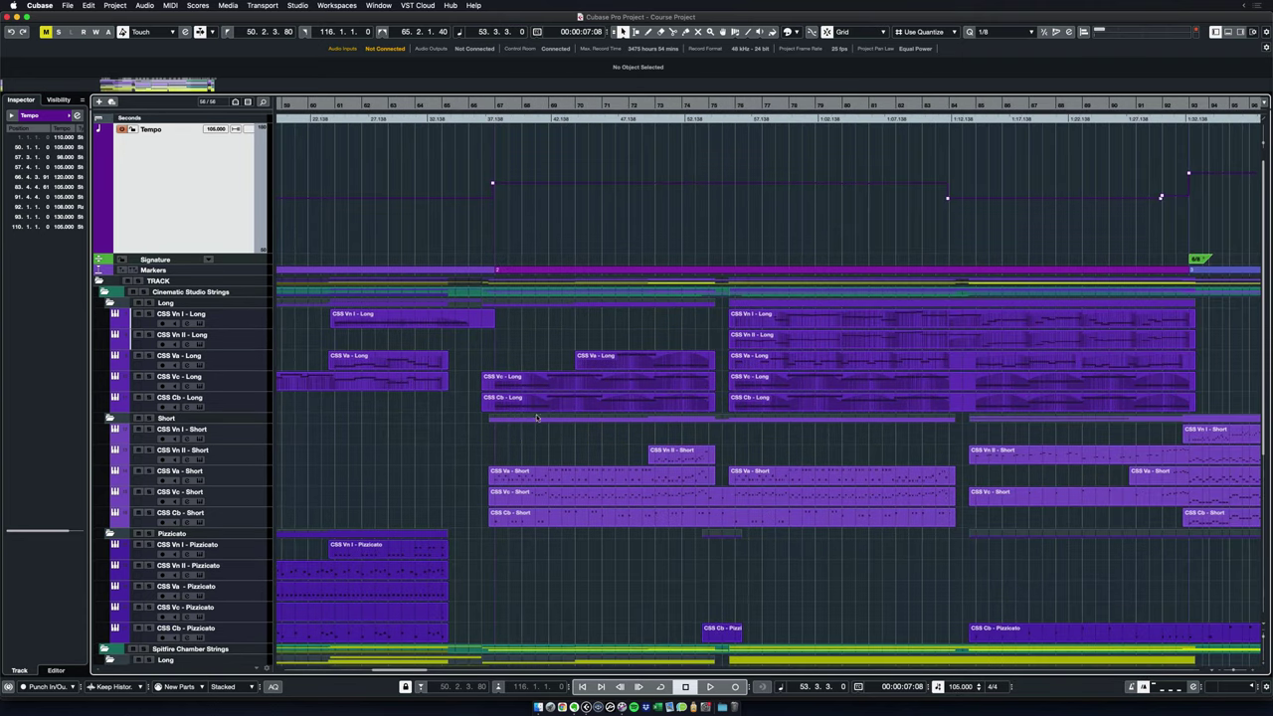
left_click(623, 106)
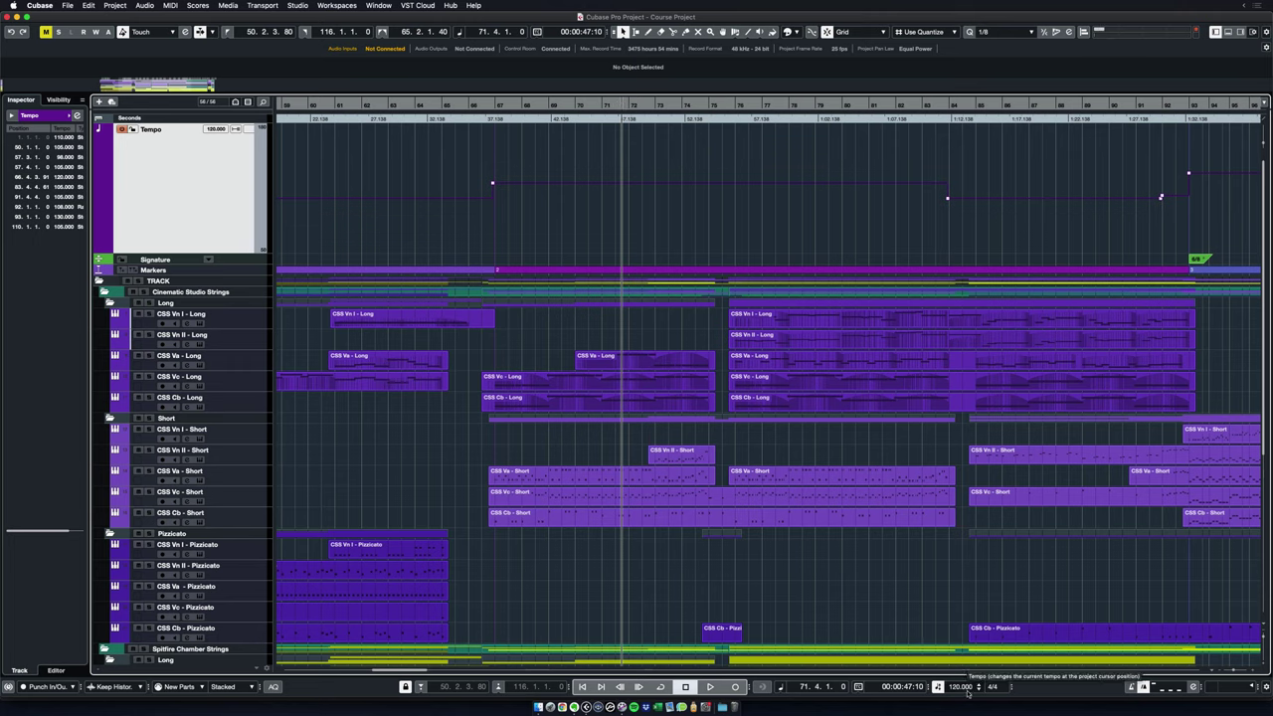
scroll(818, 593, "up", 3)
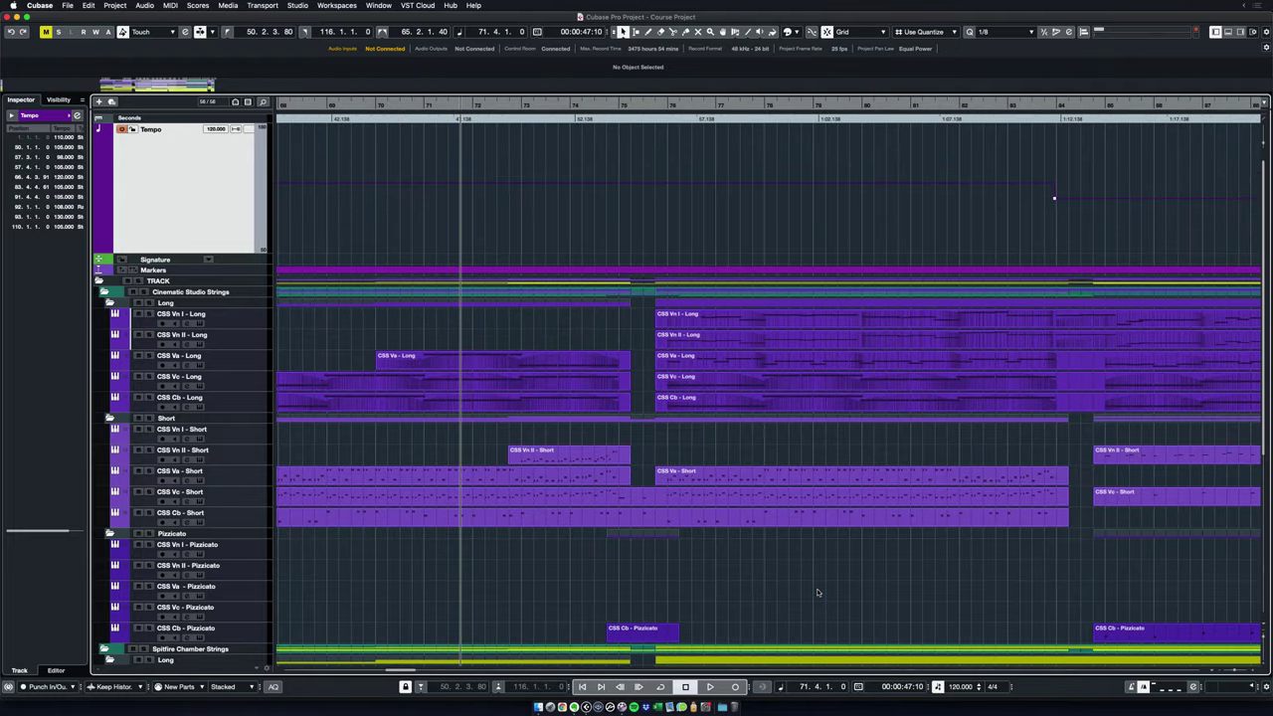
scroll(624, 585, "left", 10)
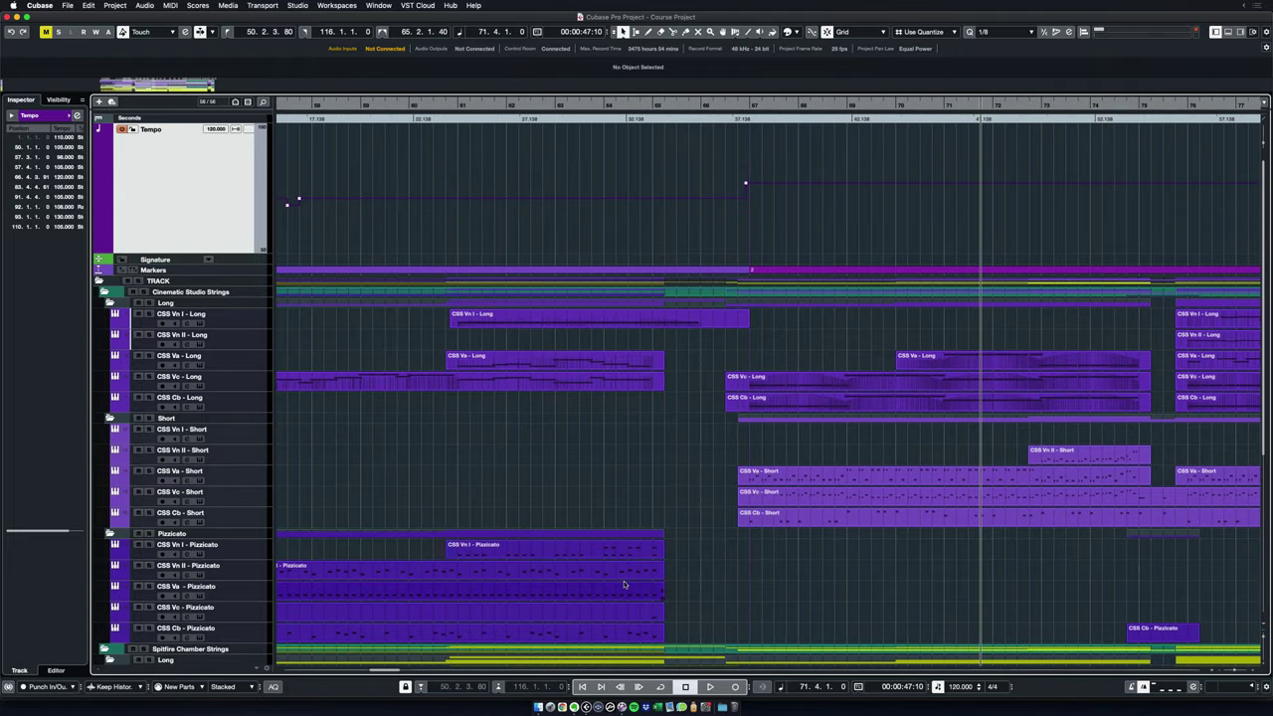
scroll(600, 473, "left", 8)
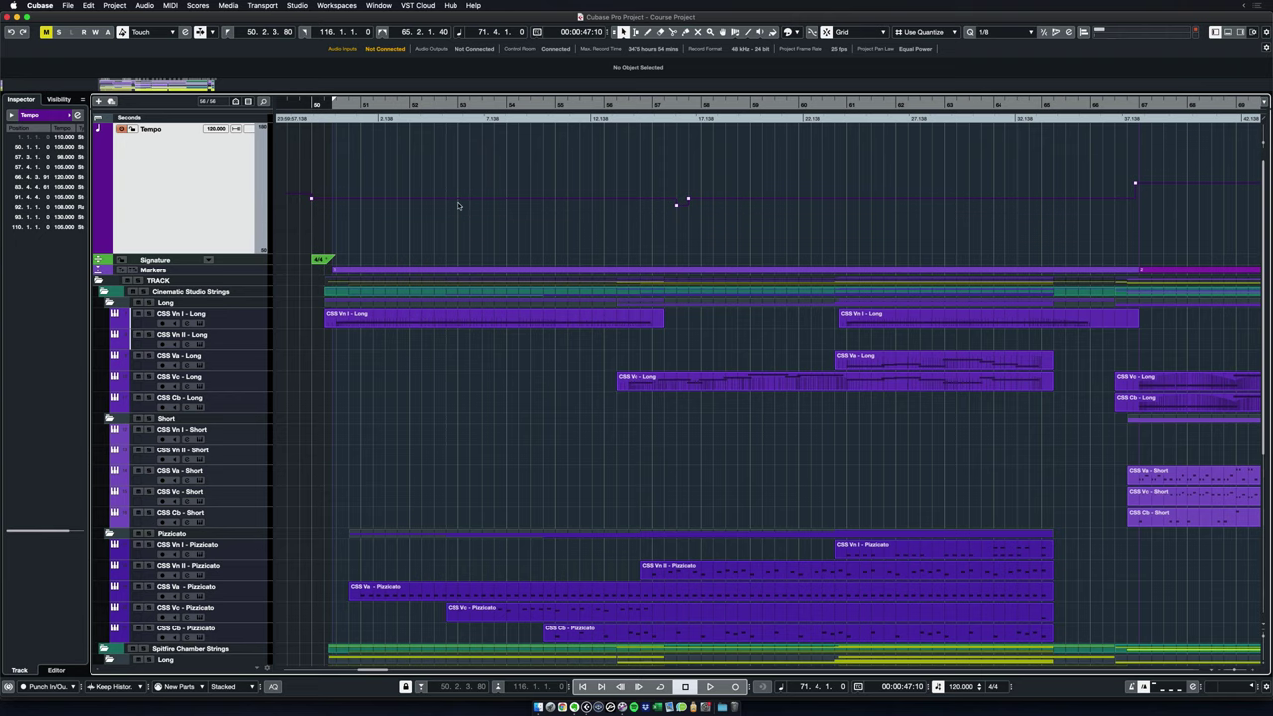
Step: Set the left and right locators to the first cycle marker's range and activate cycle mode
scroll(459, 205, "down", 3)
left_click(685, 270)
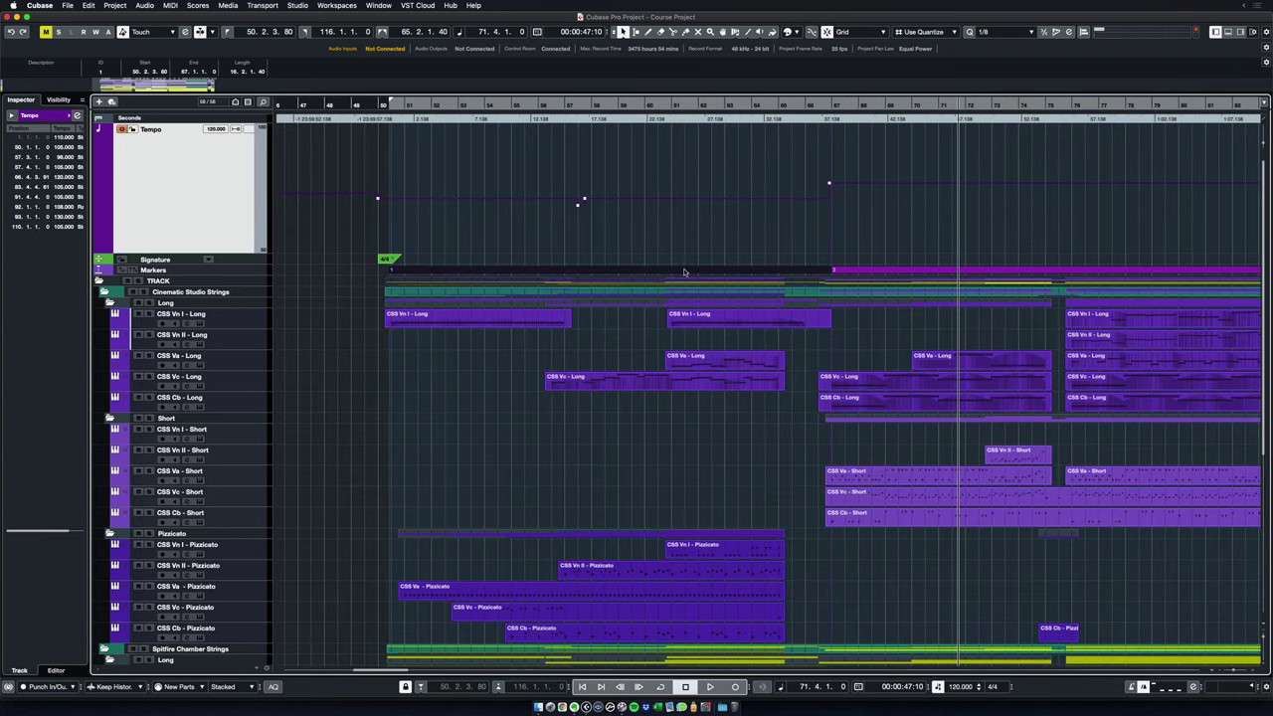
key("p")
key("KP_Divide")
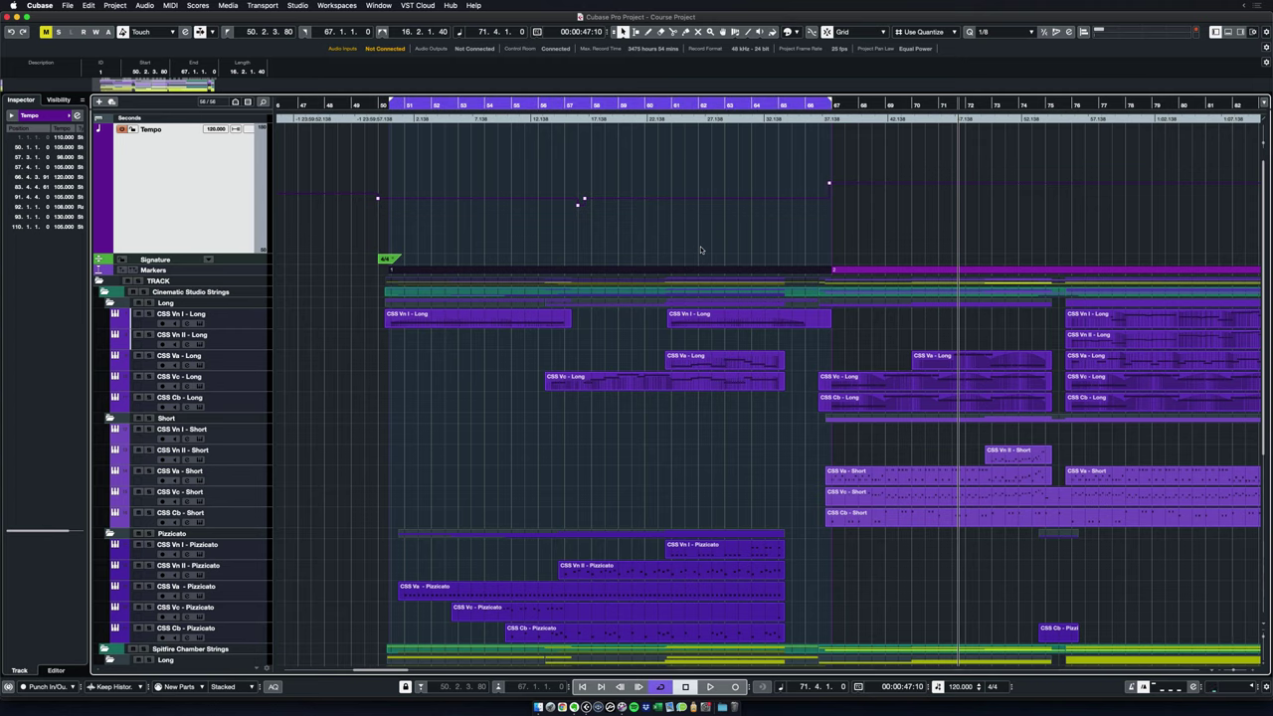
Step: Shrink the Tempo track to its minimum height, deselect the cycle marker and return the project cursor to 50.2.3.80
left_click_drag(234, 254, 238, 136)
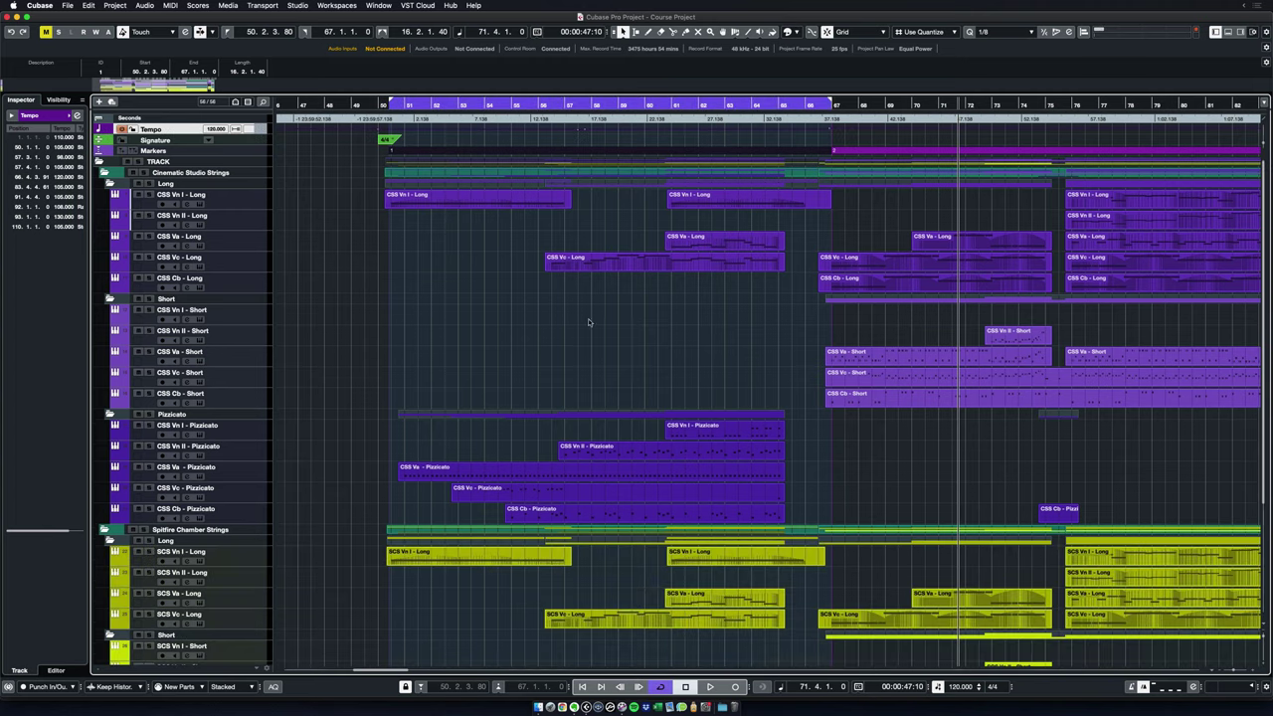
left_click(409, 103)
left_click(479, 107)
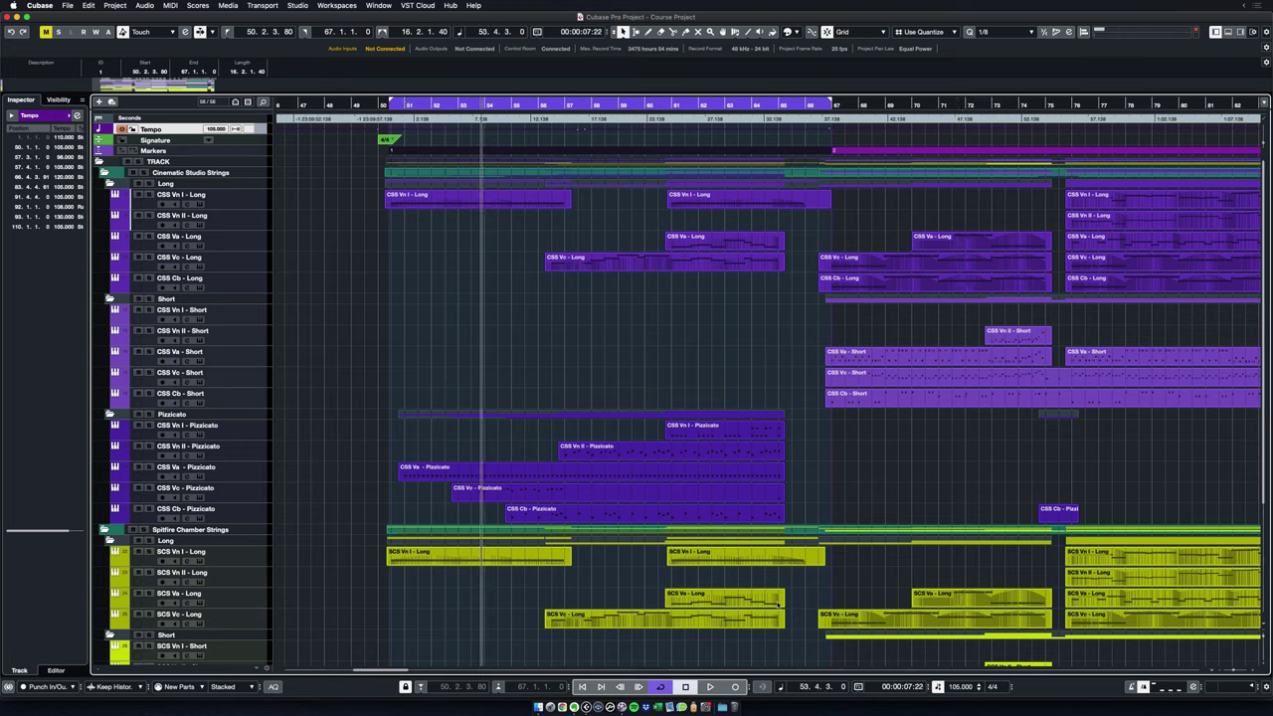
left_click(681, 105)
left_click(623, 327)
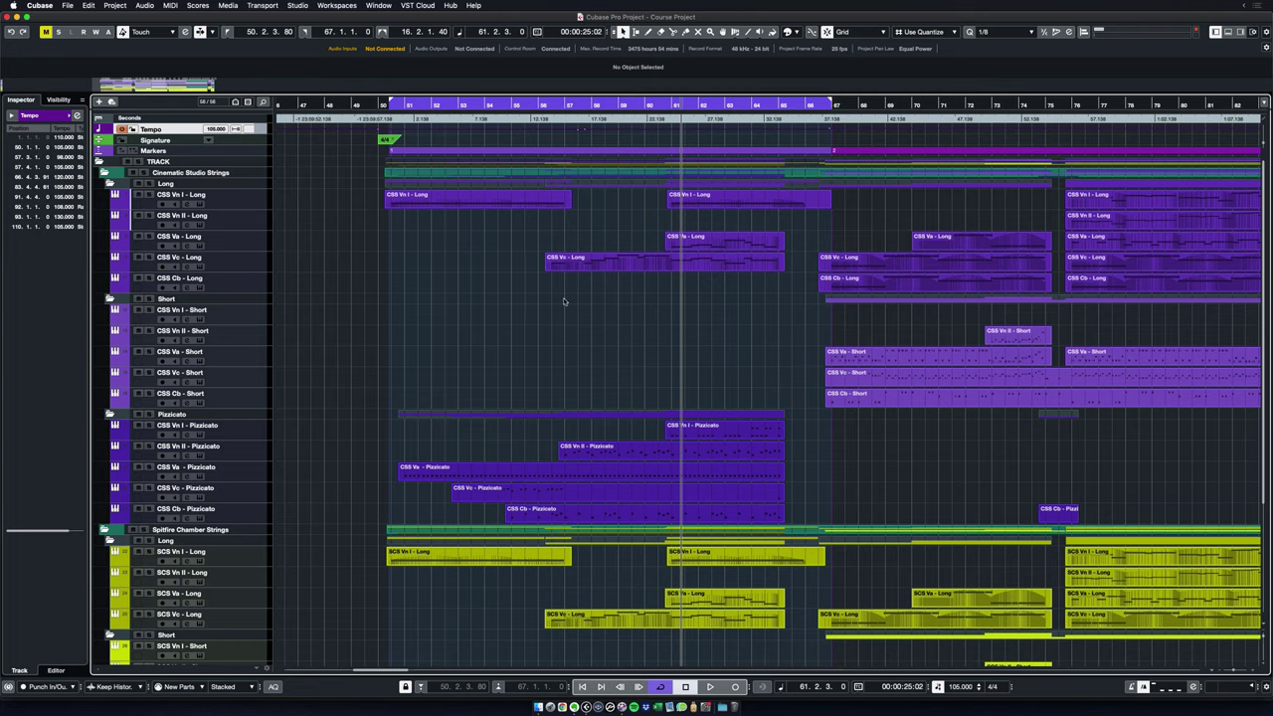
key("Home")
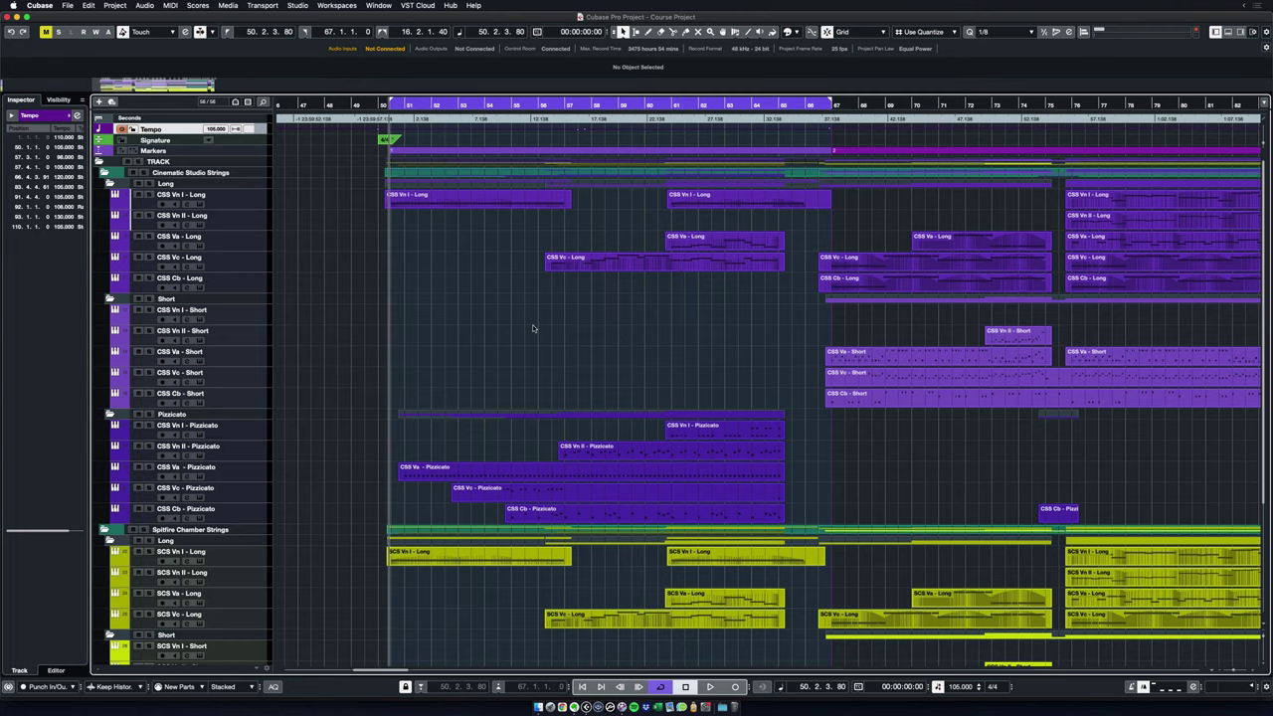
scroll(533, 324, "up", 5)
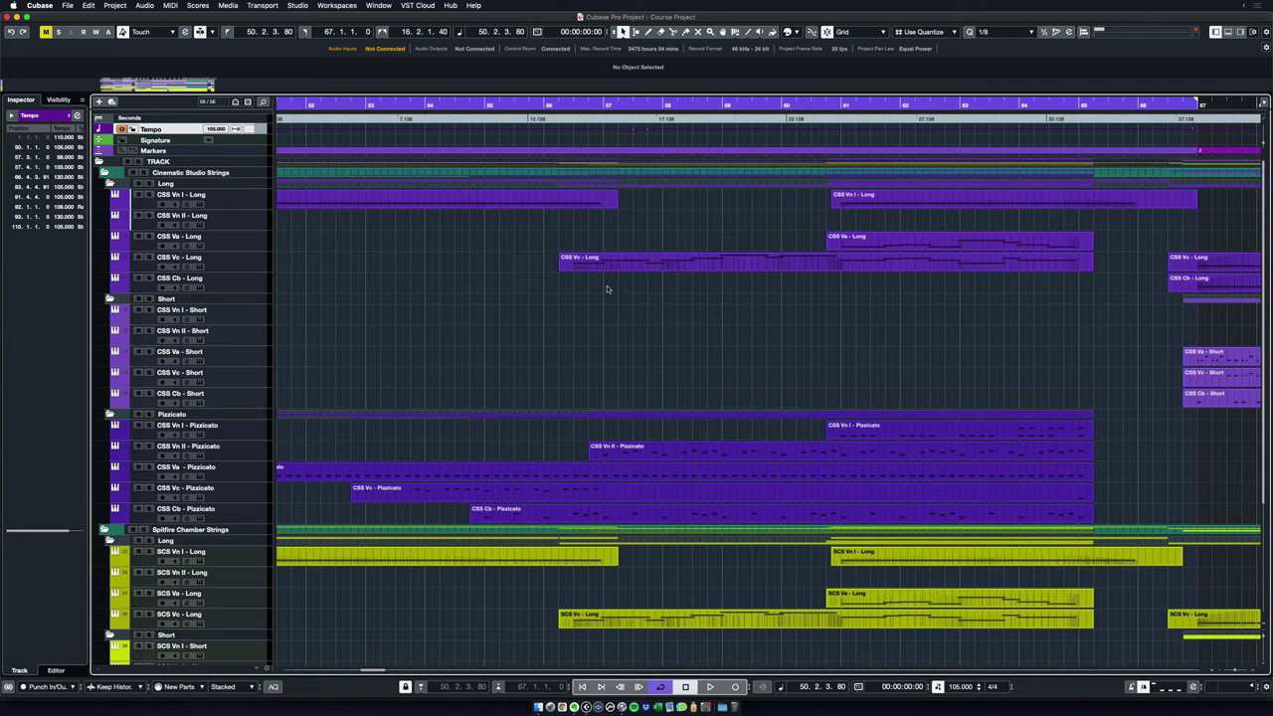
scroll(613, 287, "up", 2)
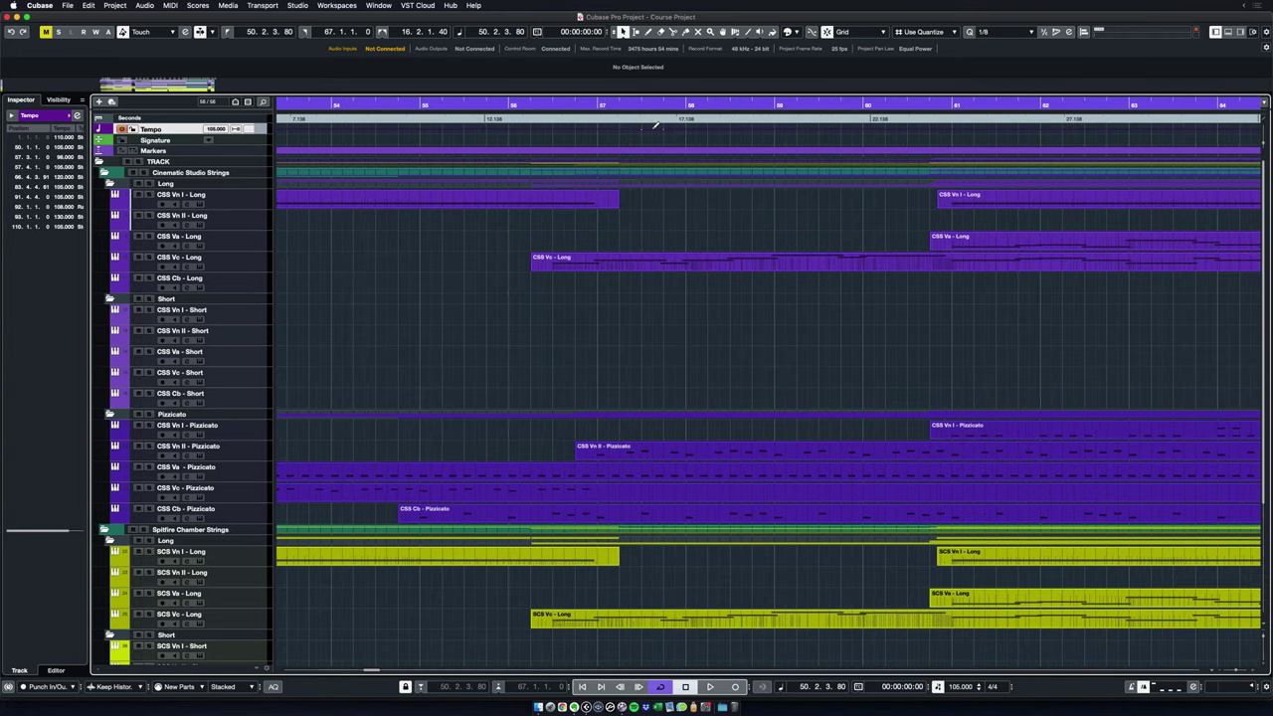
Step: Enlarge the Tempo track and check the tempo inside and after the bar 57 dip by placing the project cursor at 57.3.3.0 and 58.1.3.0
left_click_drag(258, 134, 276, 265)
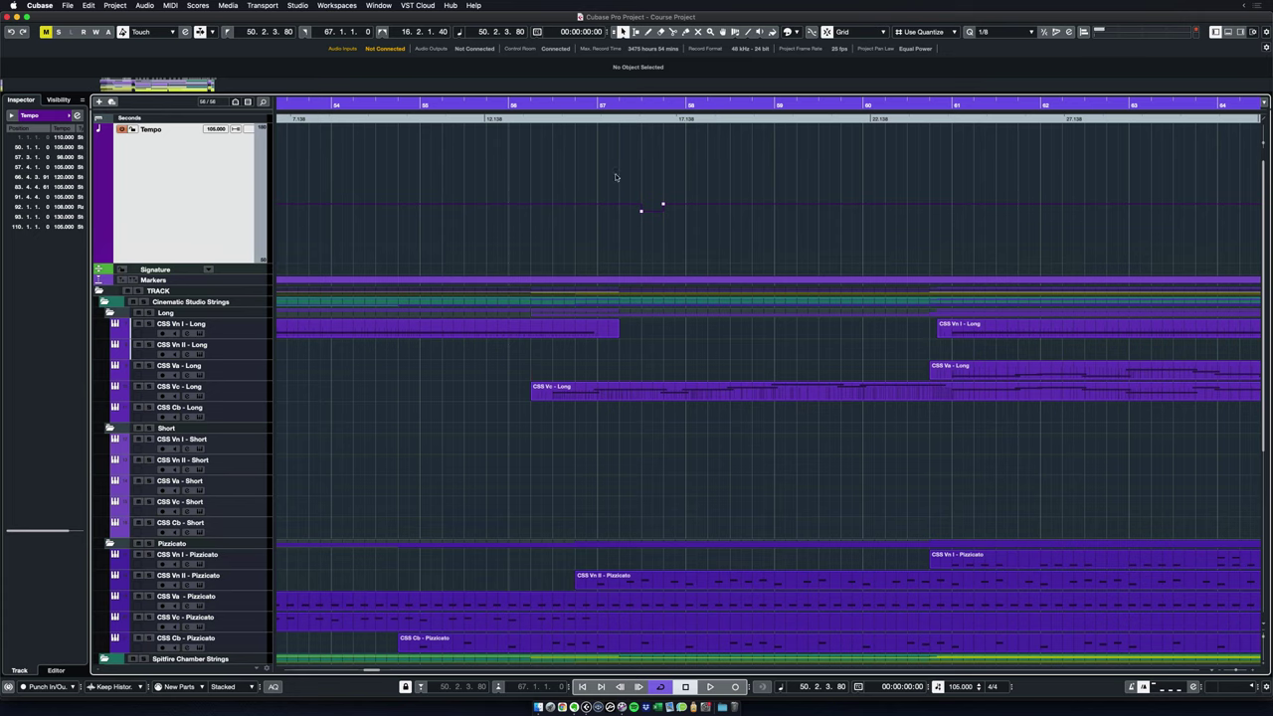
left_click(653, 108)
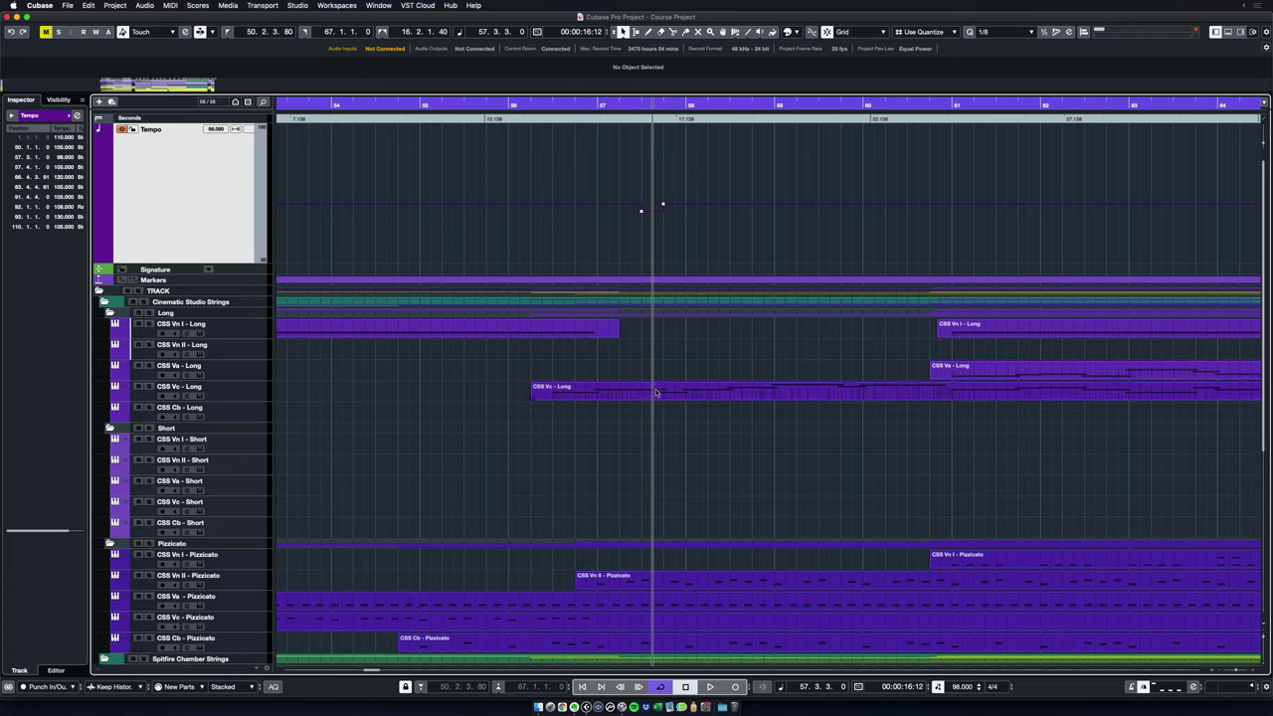
left_click(693, 105)
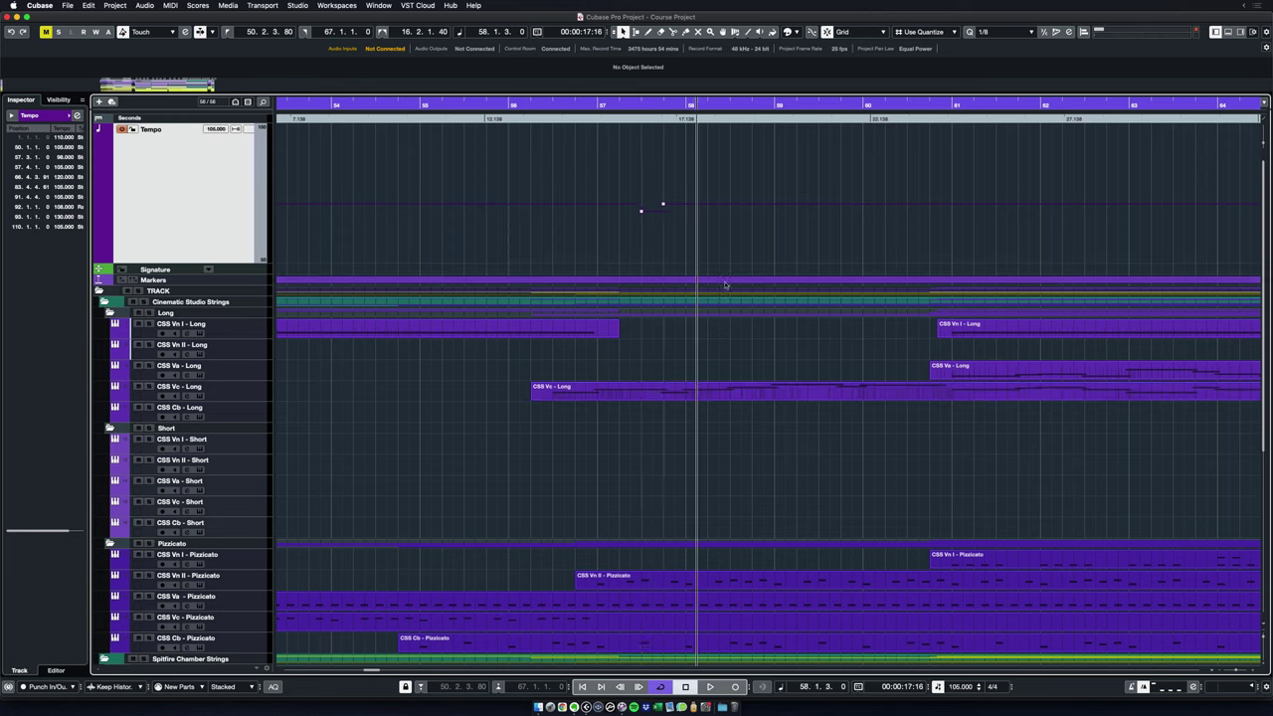
Step: Play the passage from 56.3.1.0 through the bar 57 tempo dip into bar 58
left_click(554, 105)
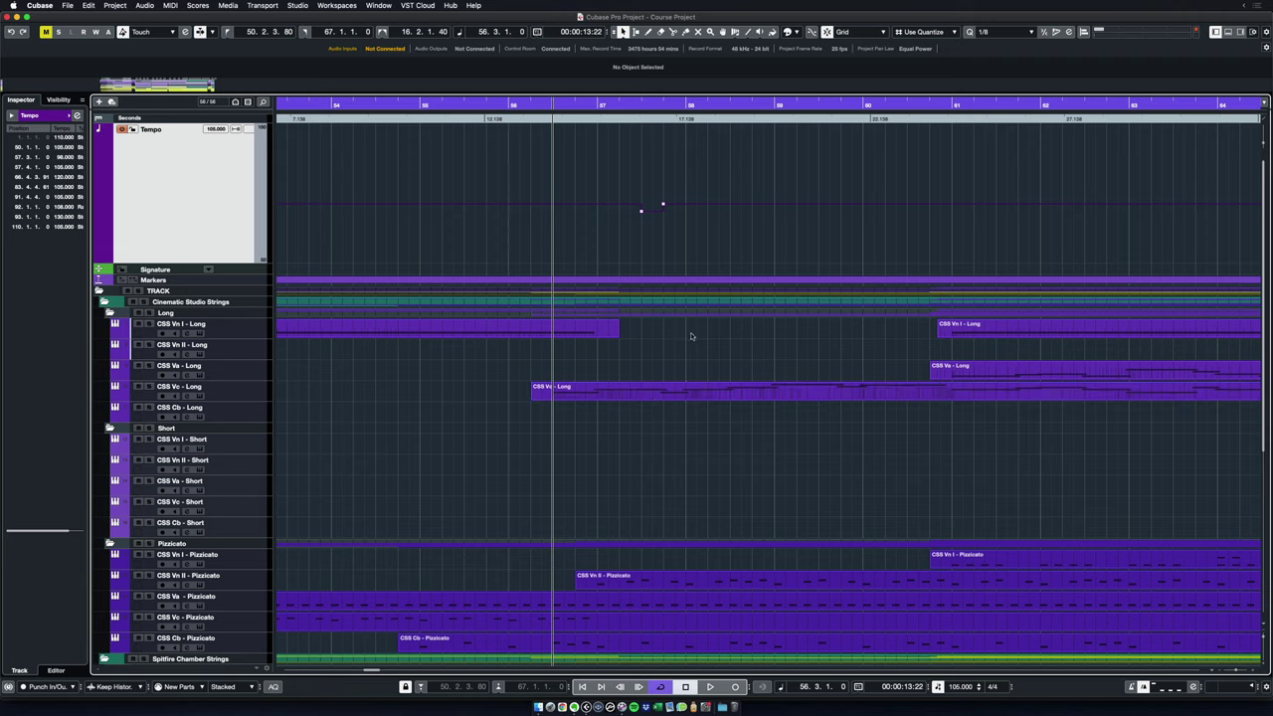
key("space")
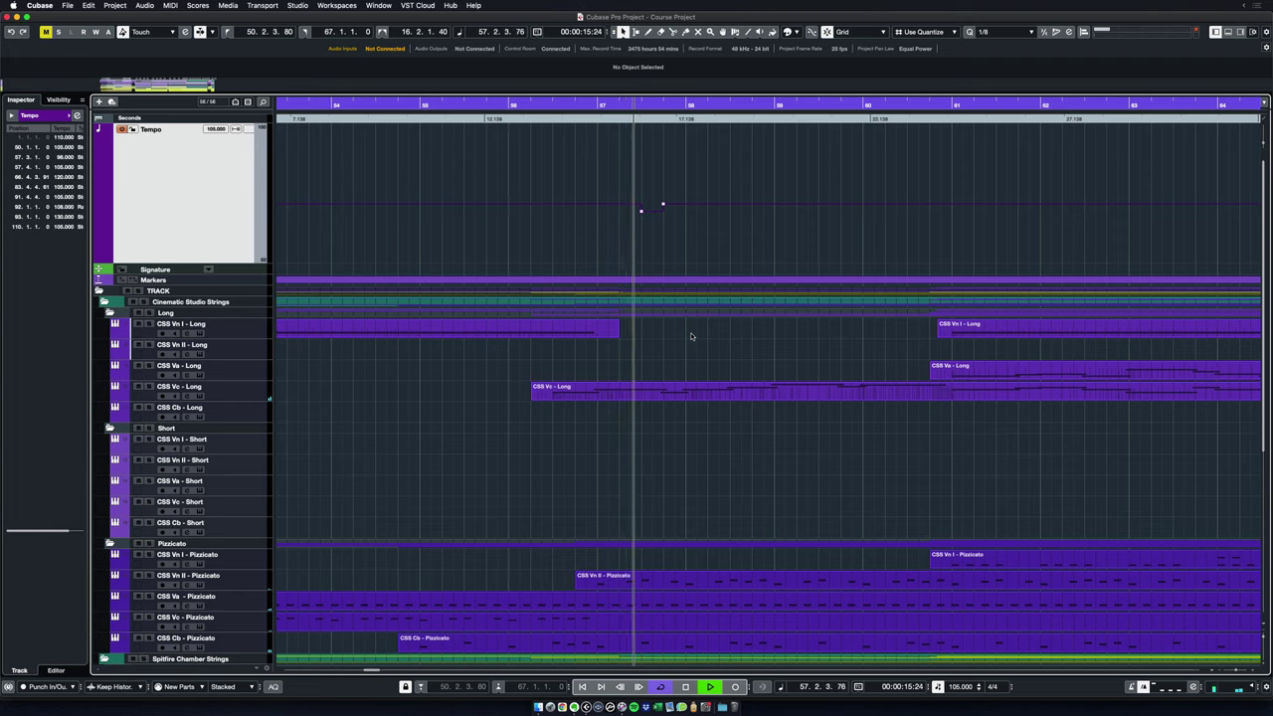
key("space")
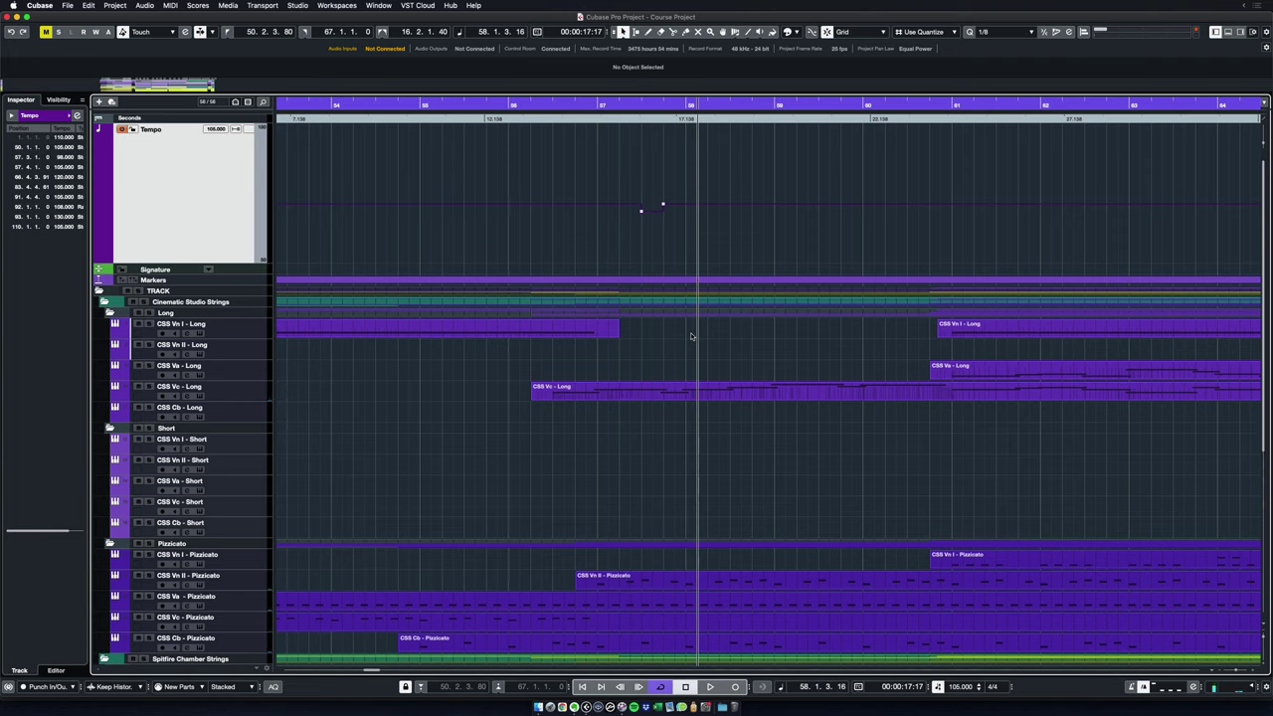
Step: Play on from bar 58 towards bar 59, stop playback and place the project cursor at 59.3.1.0
key("g")
key("g")
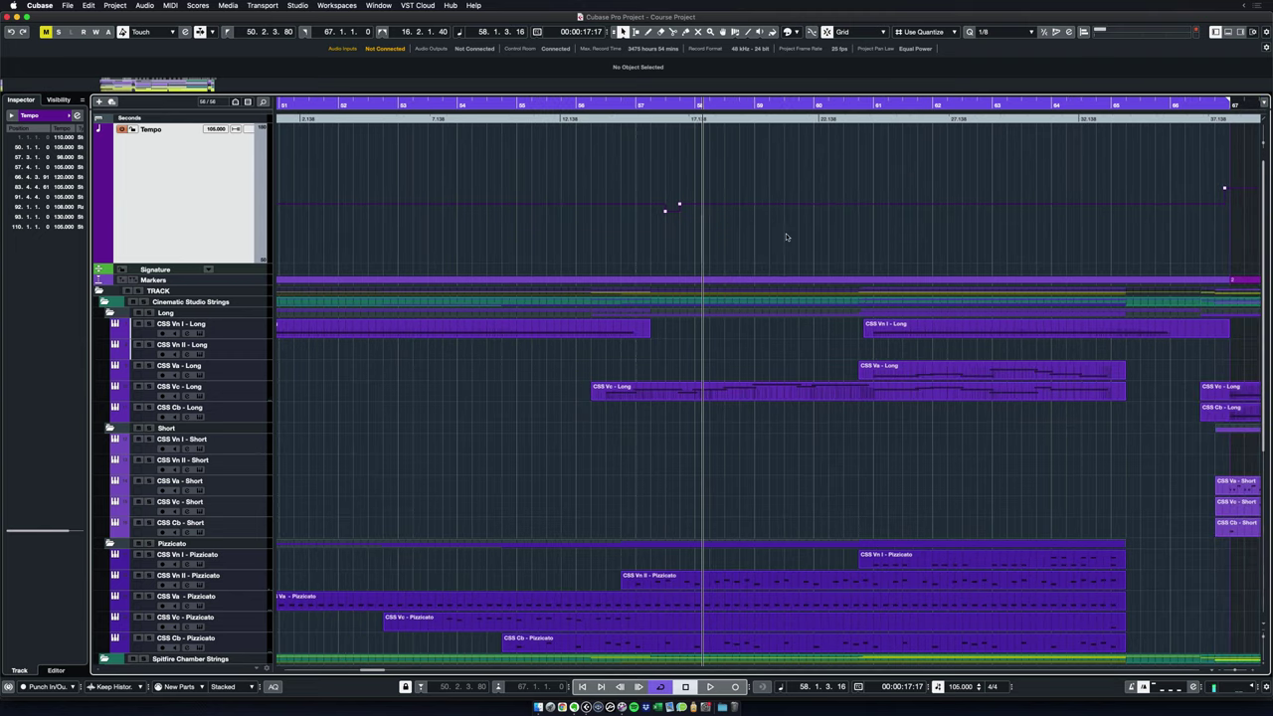
scroll(803, 236, "up", 3)
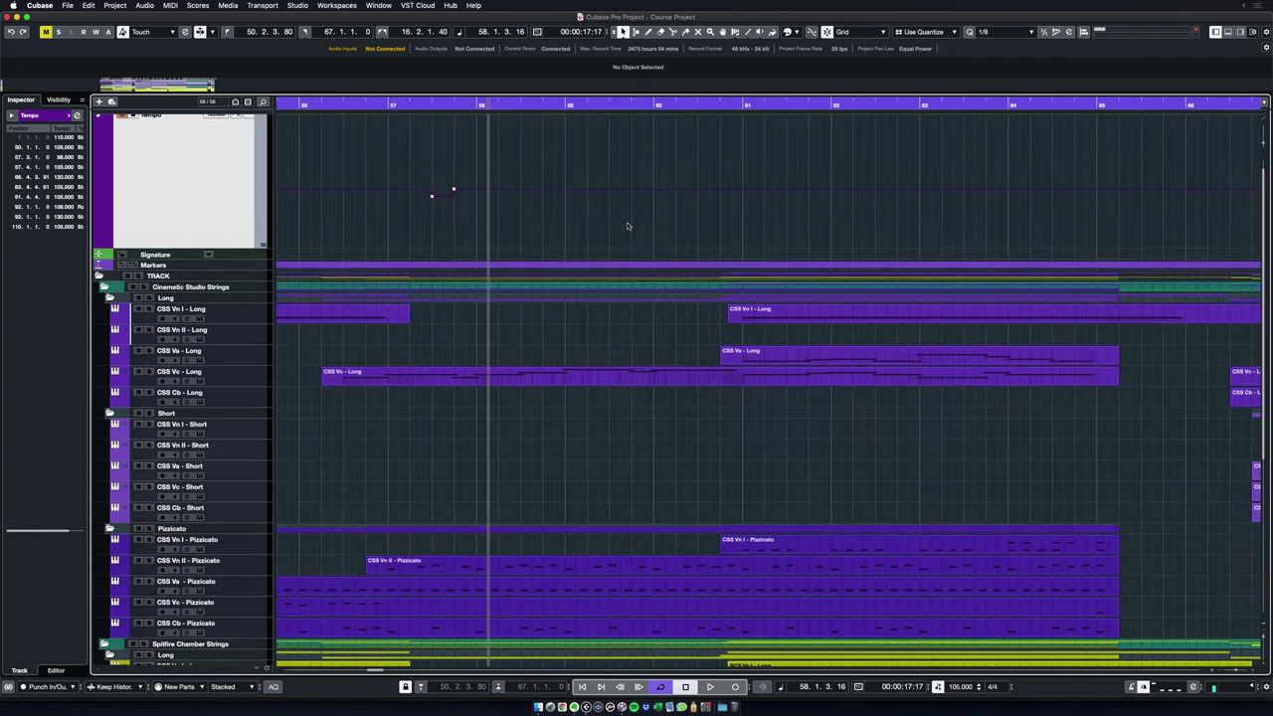
key("space")
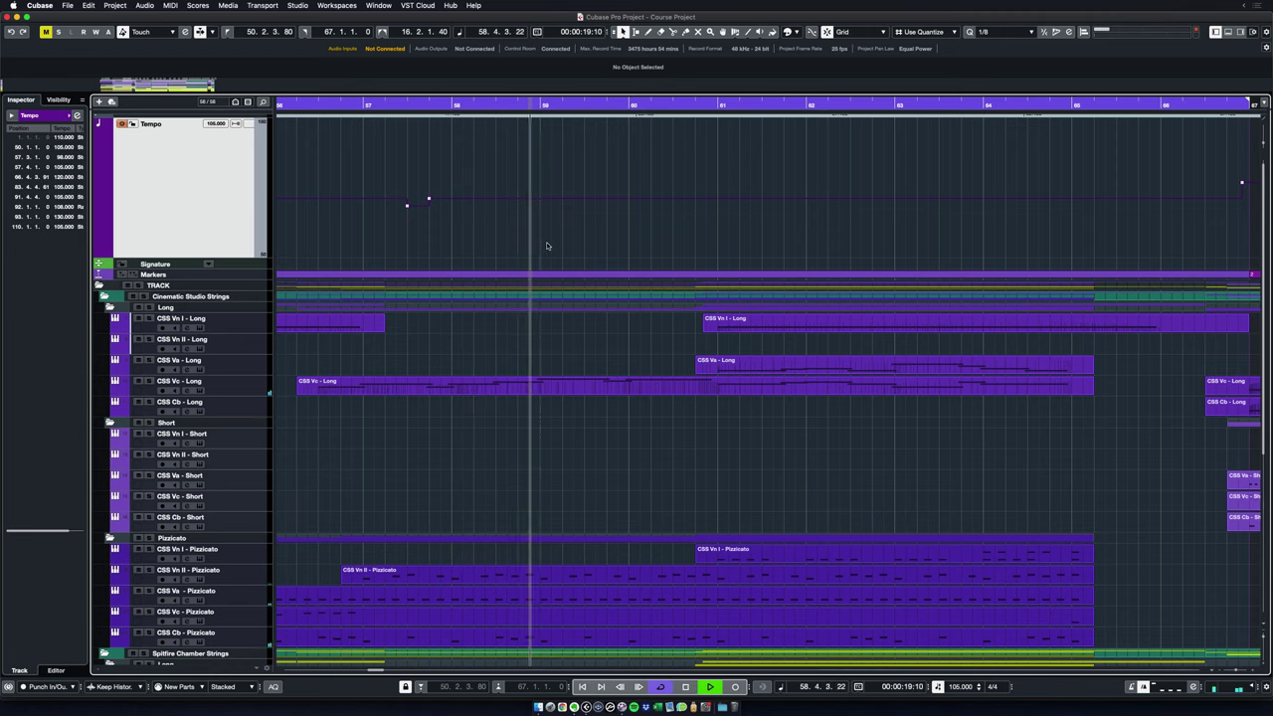
key("space")
left_click_drag(587, 108, 584, 108)
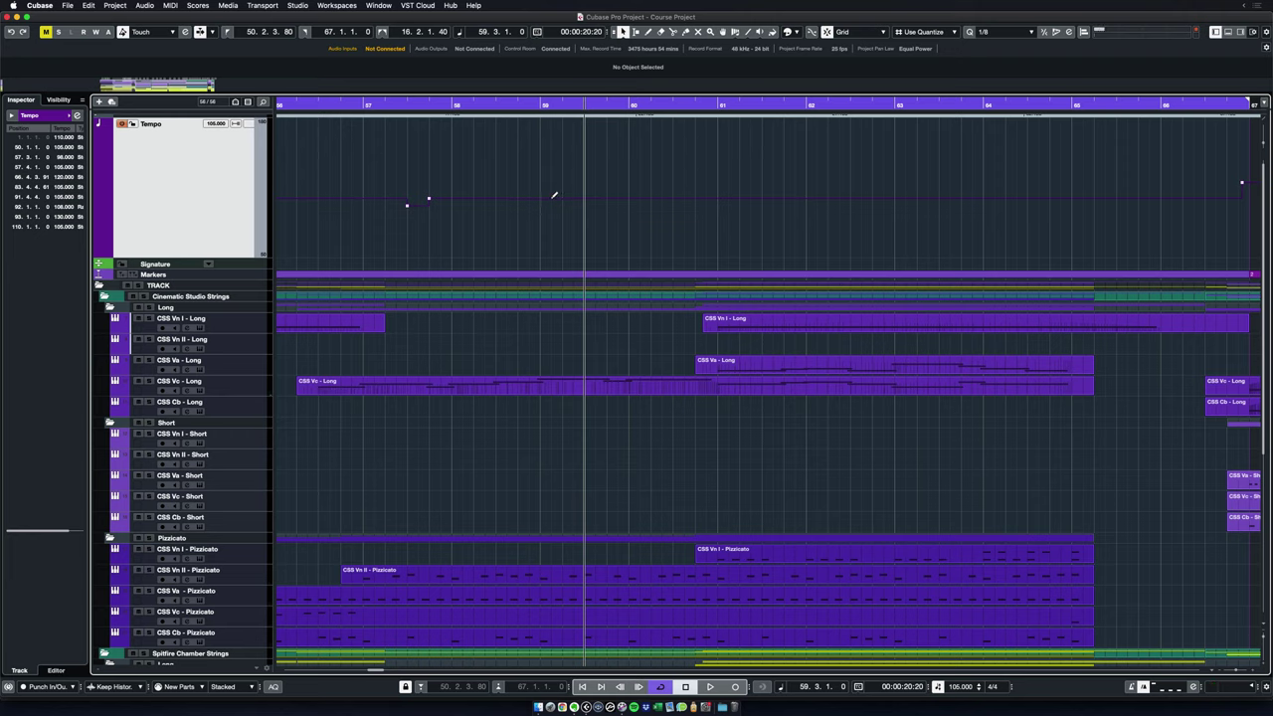
Step: Add a tempo point at 59.1.2.118 on the tempo curve and set its value to 95
left_click(552, 198)
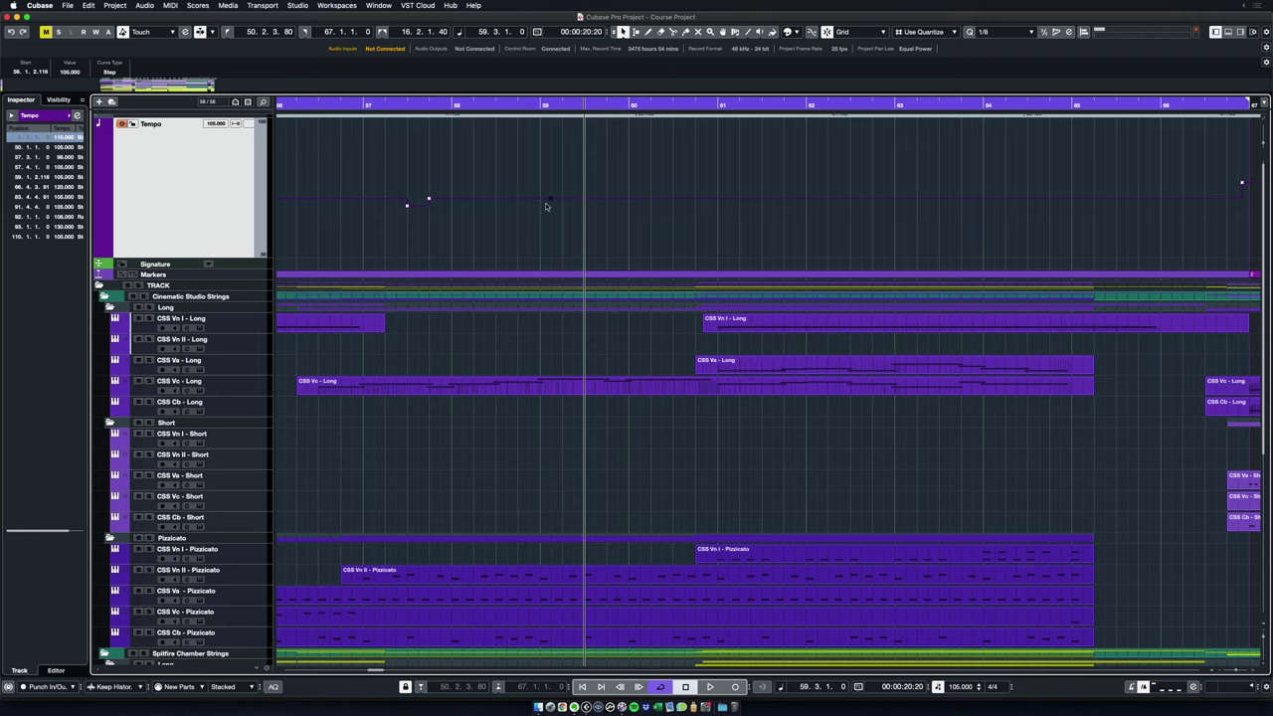
left_click(69, 72)
type("95")
key("Return")
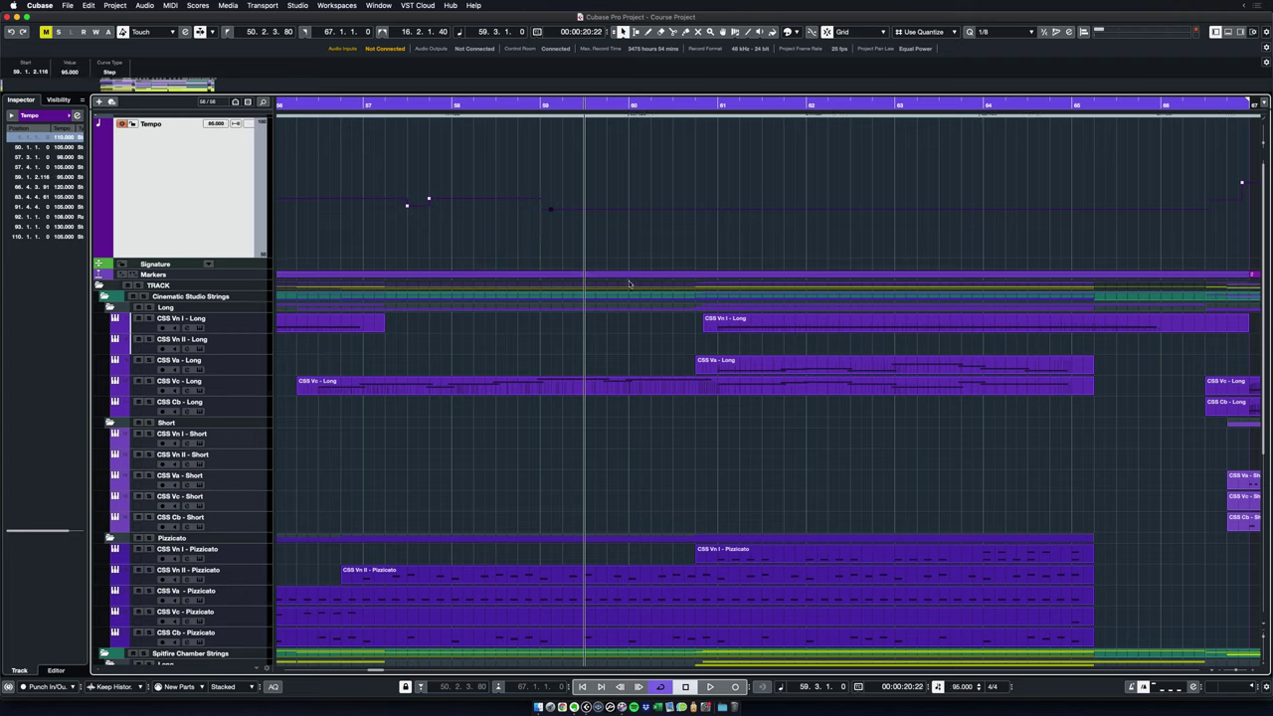
Step: Add a second tempo point at 59.4.1.7 and set its value to 105
scroll(600, 385, "up", 2)
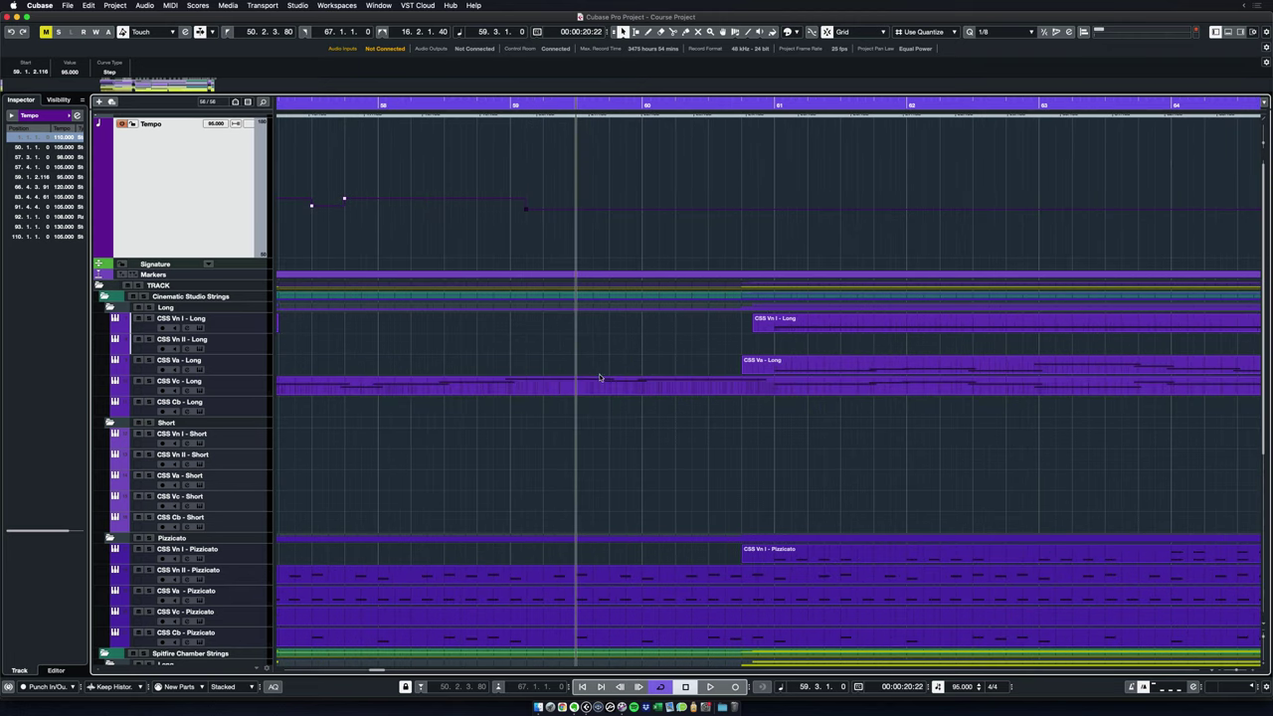
left_click(611, 211)
left_click(65, 71)
type("15")
key("Return")
scroll(474, 259, "down", 3, "ctrl")
scroll(473, 259, "left", 3)
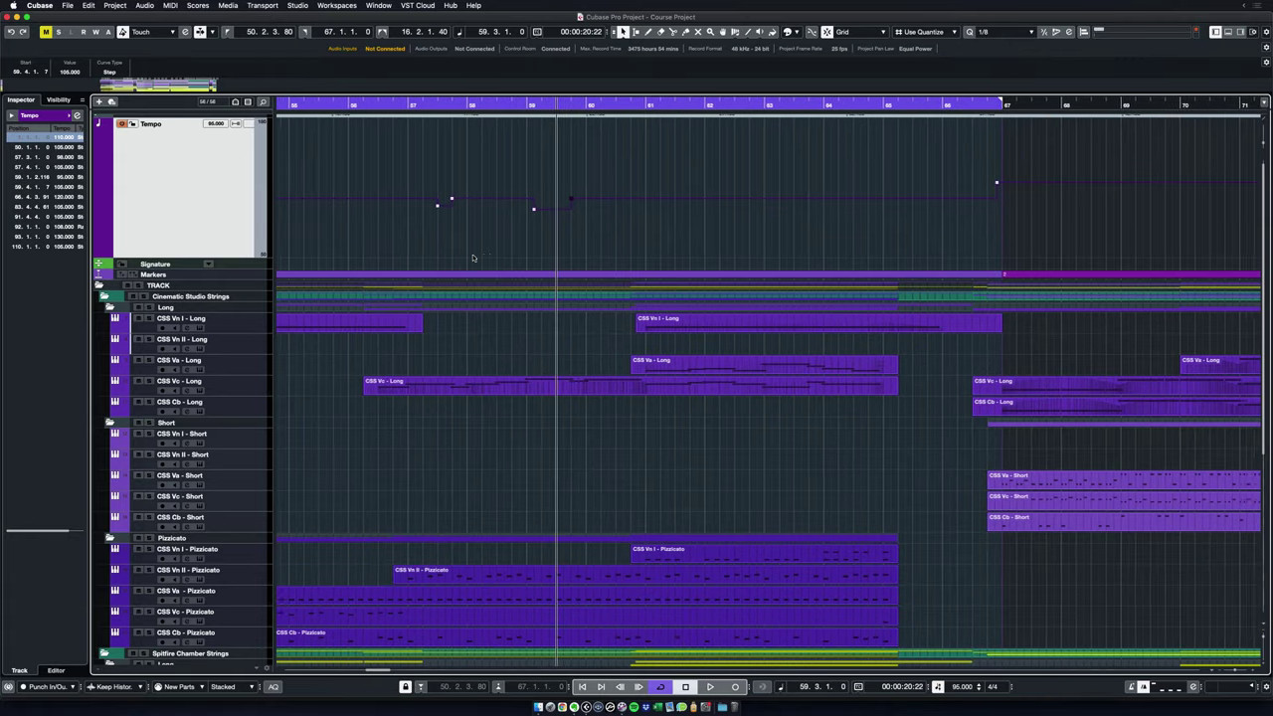
Step: Play from 57.1.3.0 through both tempo dips into bar 60
left_click(422, 105)
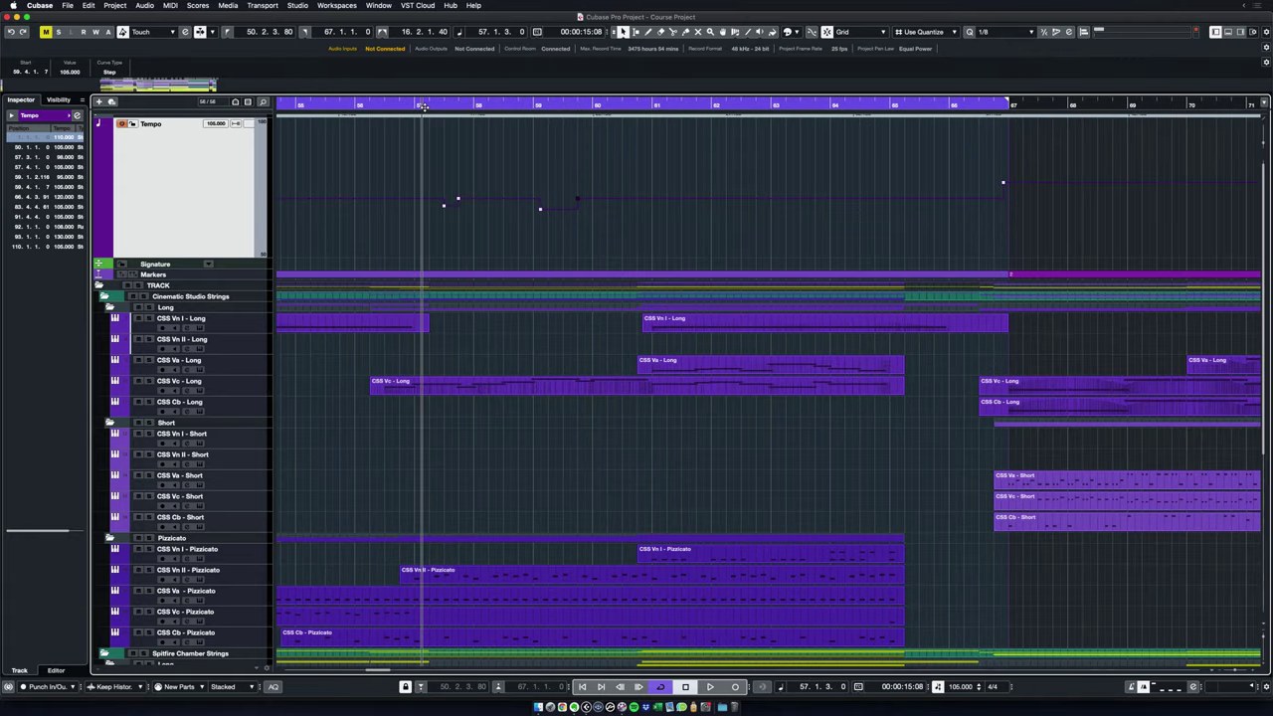
key("space")
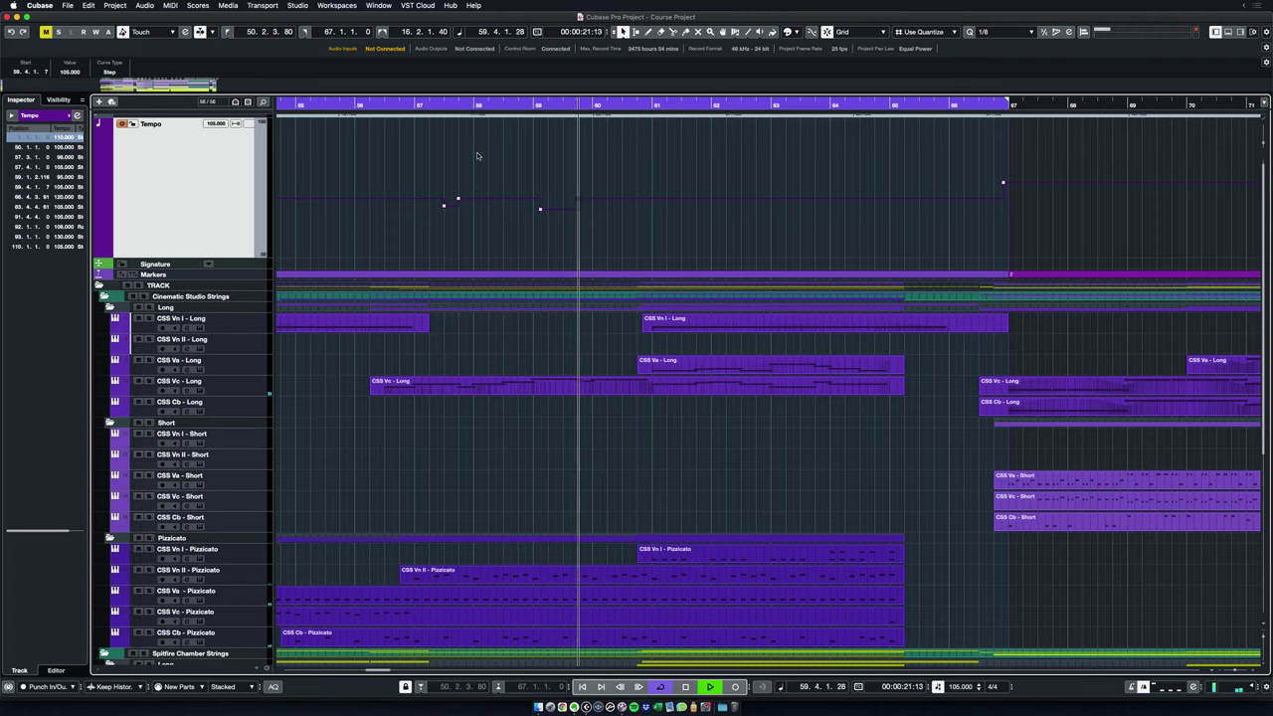
key("space")
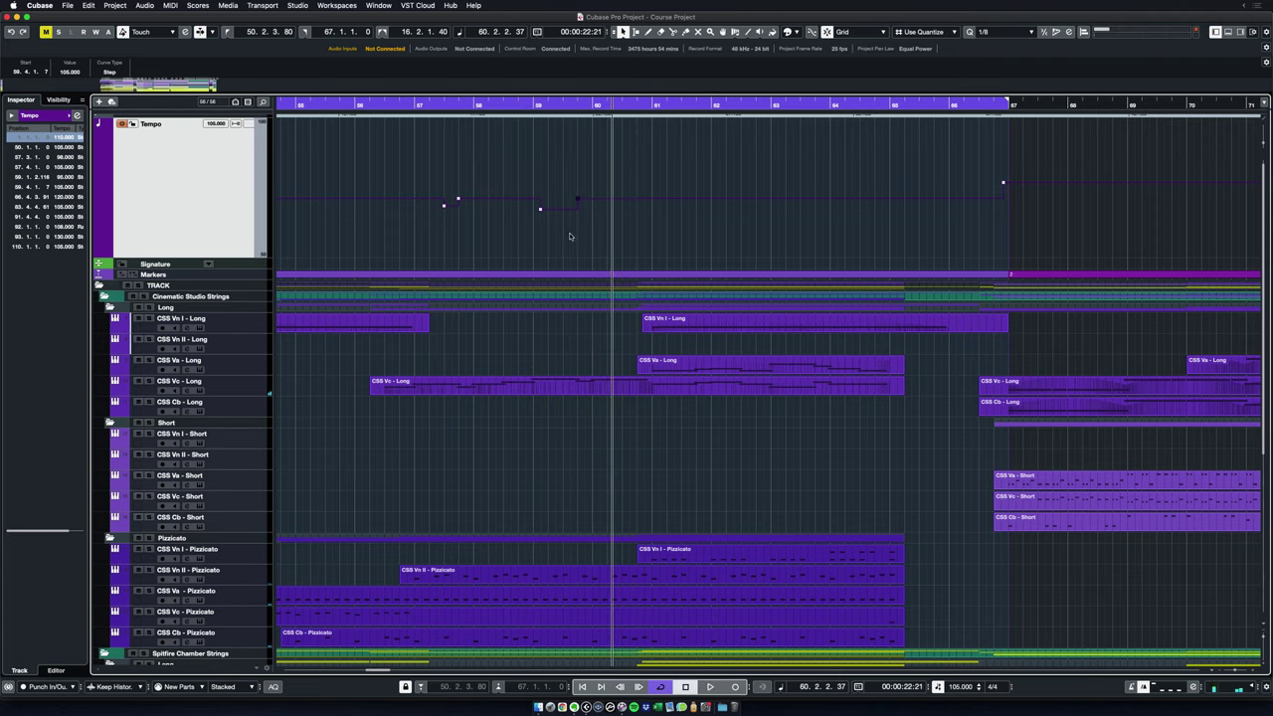
Step: Select the tempo point at 59.1.2.118 and set its value to 99
scroll(570, 236, "up", 3)
left_click_drag(496, 203, 528, 228)
left_click(68, 73)
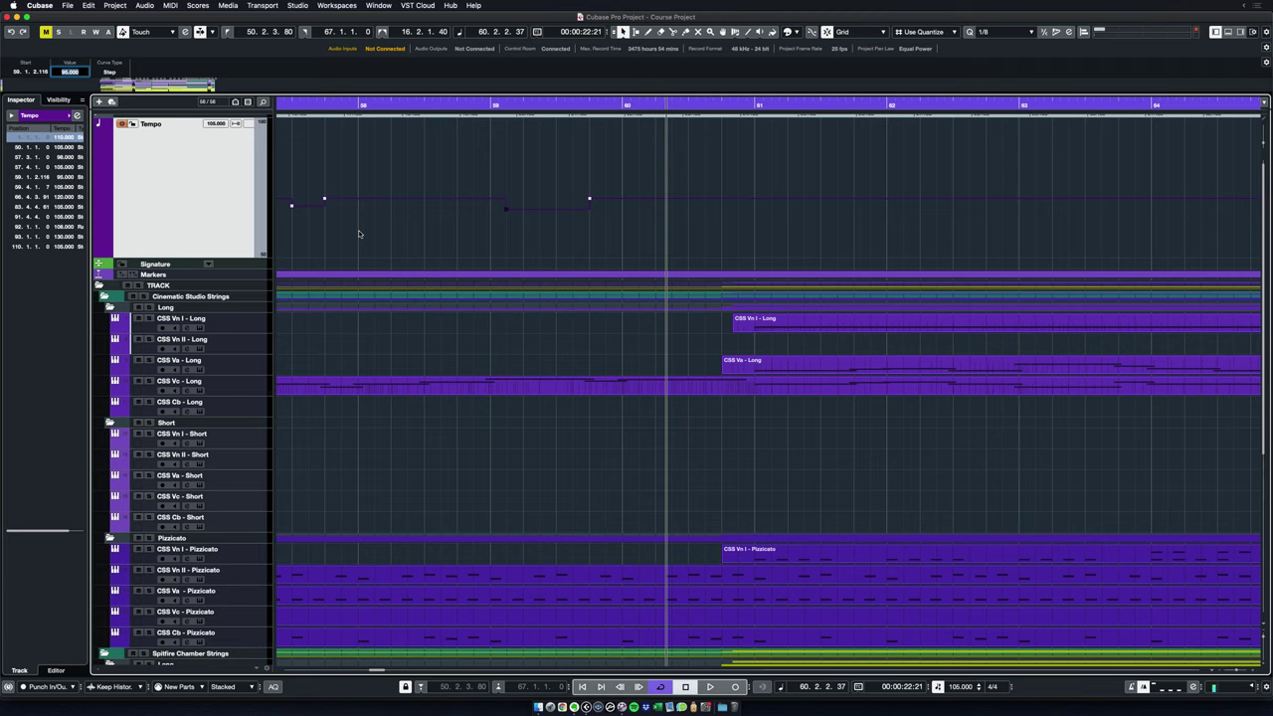
type("99")
key("Return")
scroll(500, 236, "down", 2)
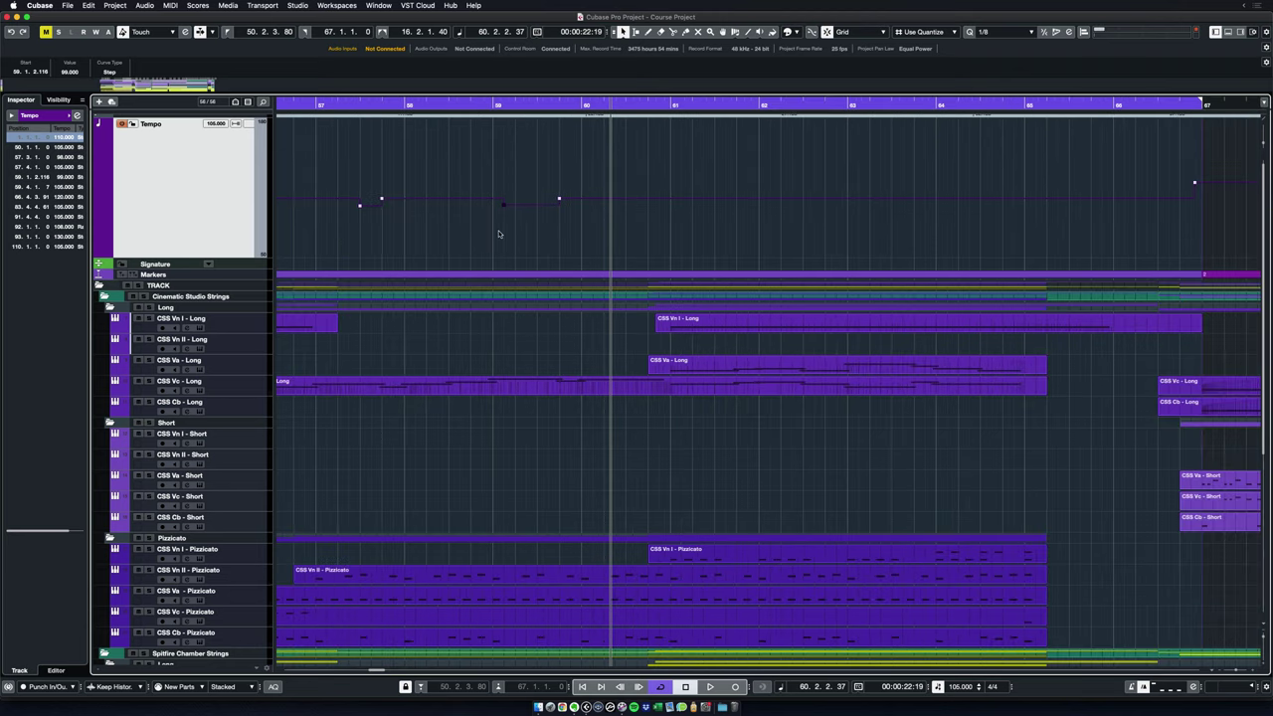
Step: Audition the softened bar 59 tempo dip by playing from 58.3.3.0 into bar 60
left_click(460, 104)
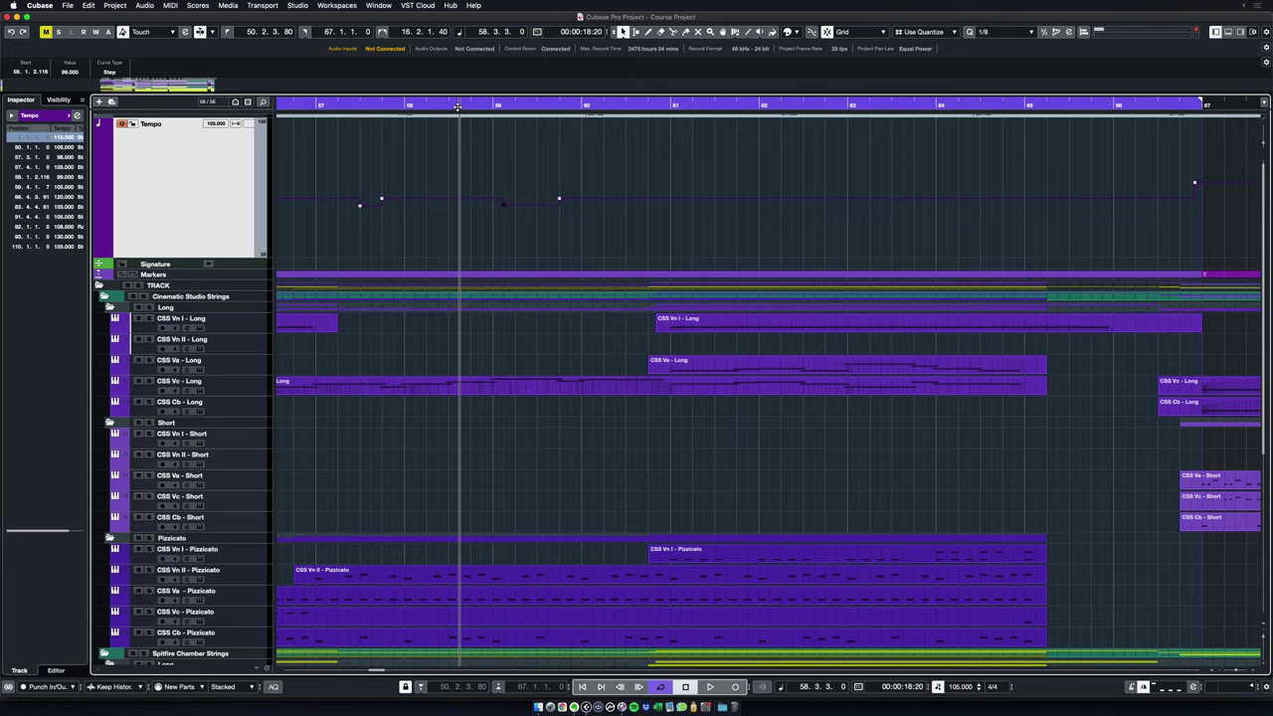
key("space")
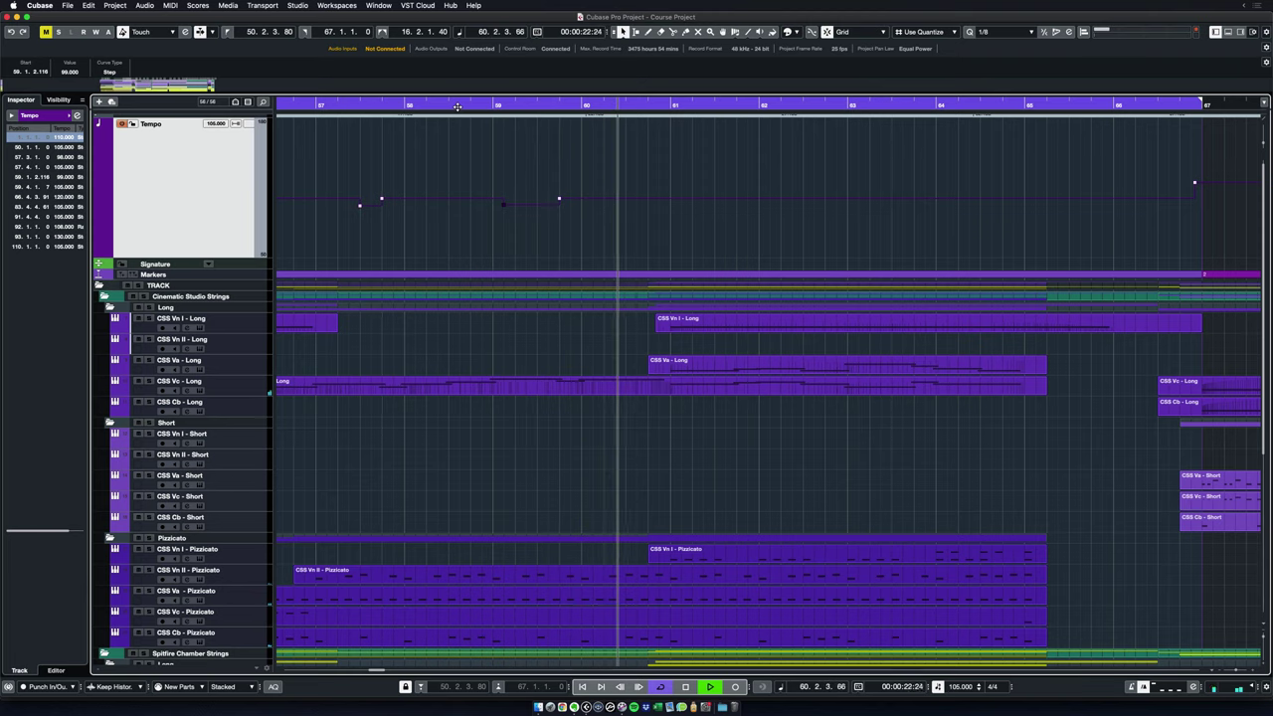
key("space")
key("g")
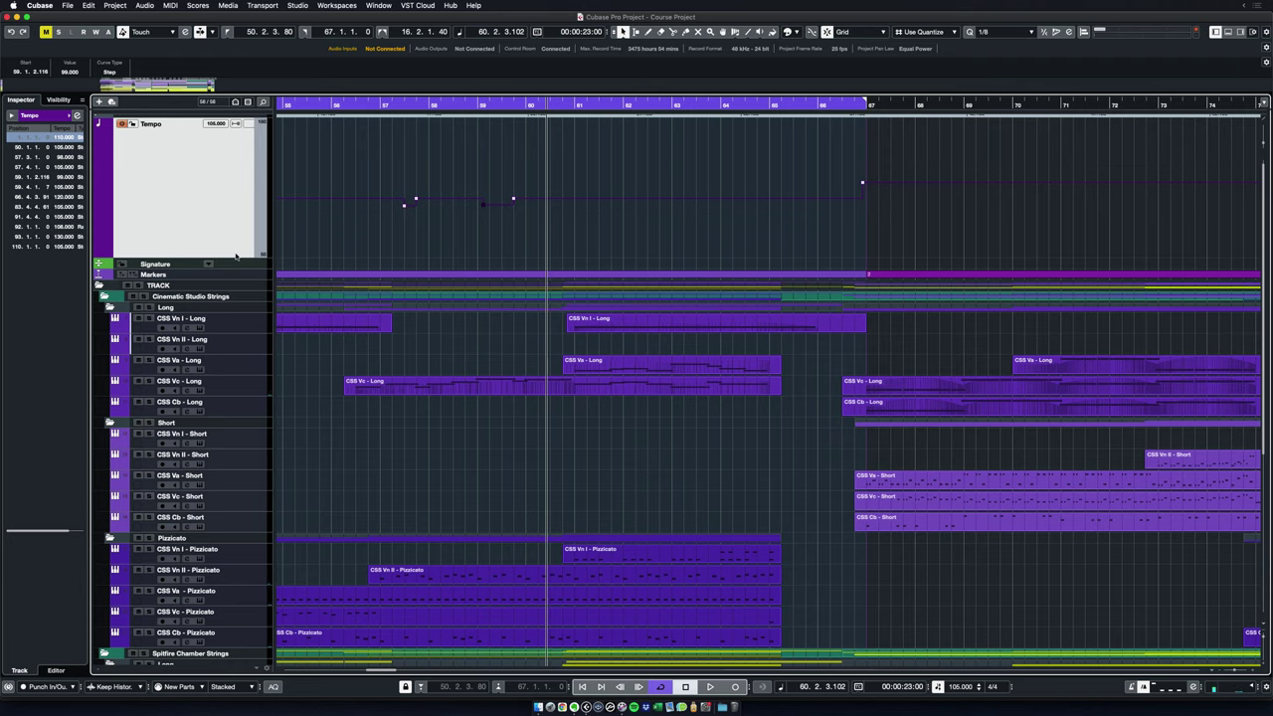
Step: Shrink the Tempo track to its minimum height and show the cue's first section from bar 50
left_click_drag(235, 256, 243, 131)
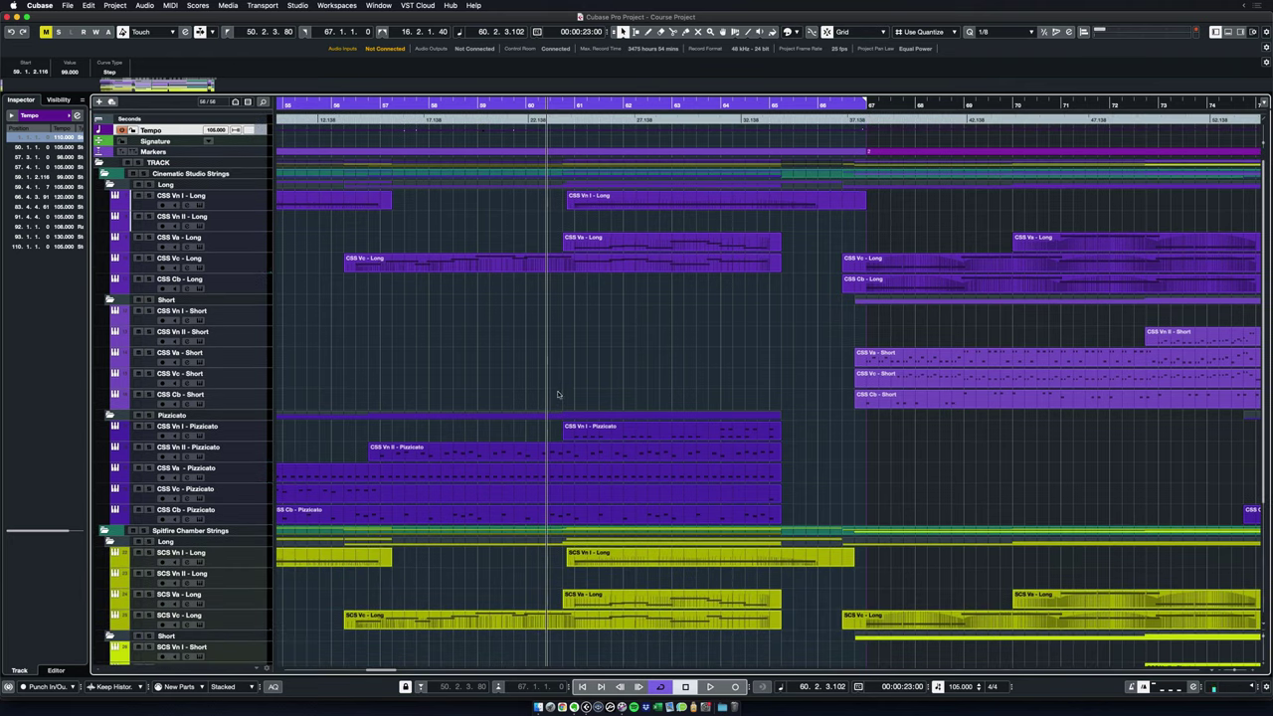
key("g")
key("g")
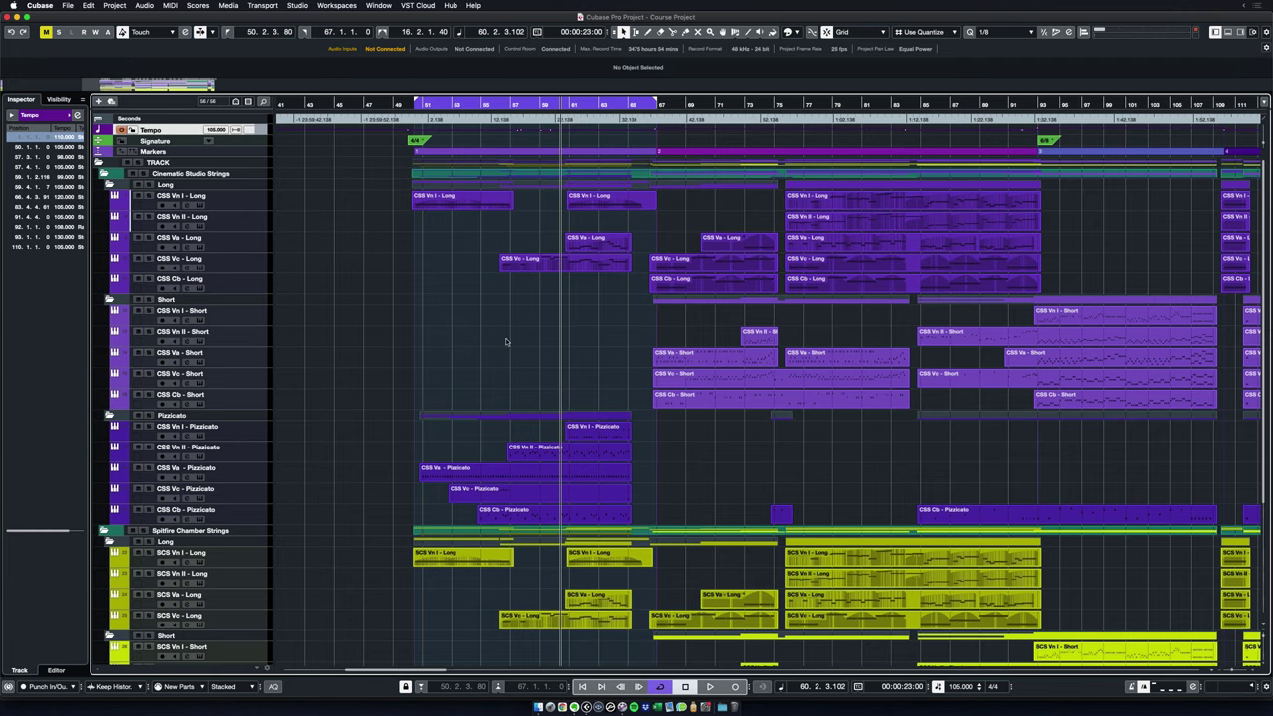
scroll(509, 344, "up", 3)
scroll(527, 345, "up", 2)
scroll(527, 345, "left", 2)
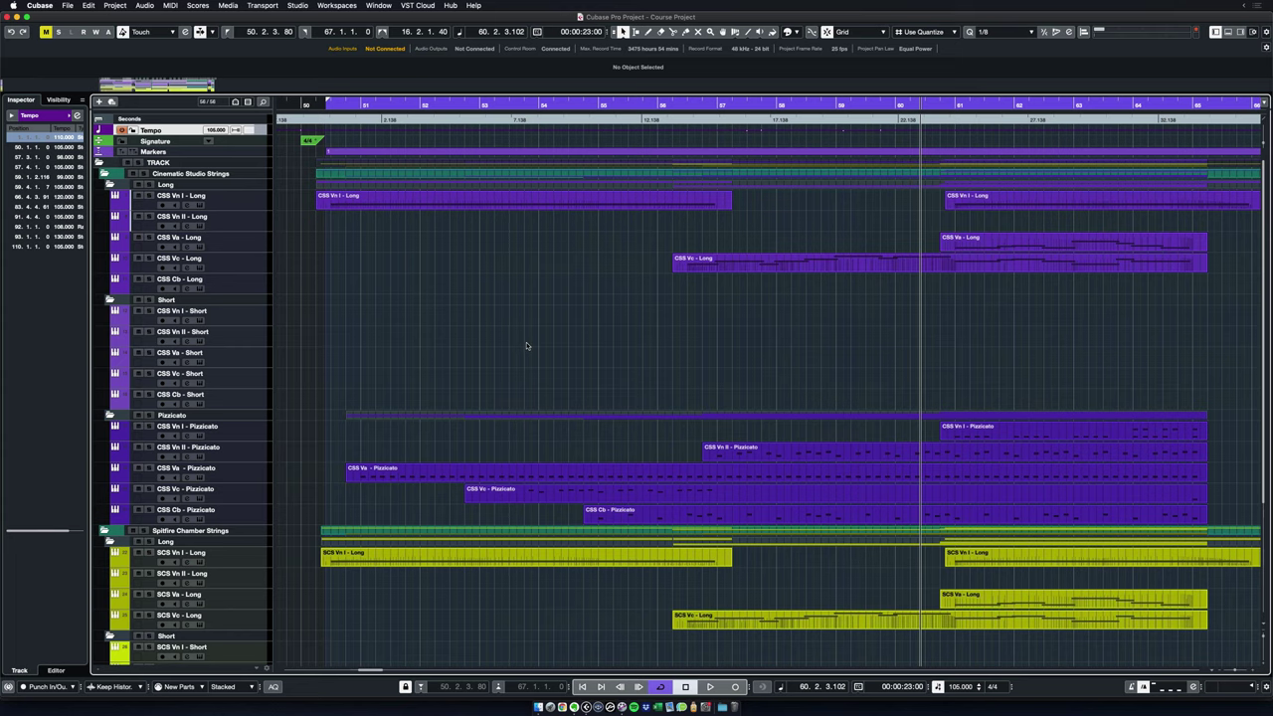
Step: Select the CSS Vc - Pizzicato track and open its part in the Key Editor, showing the notes from the part's start
left_click(555, 495)
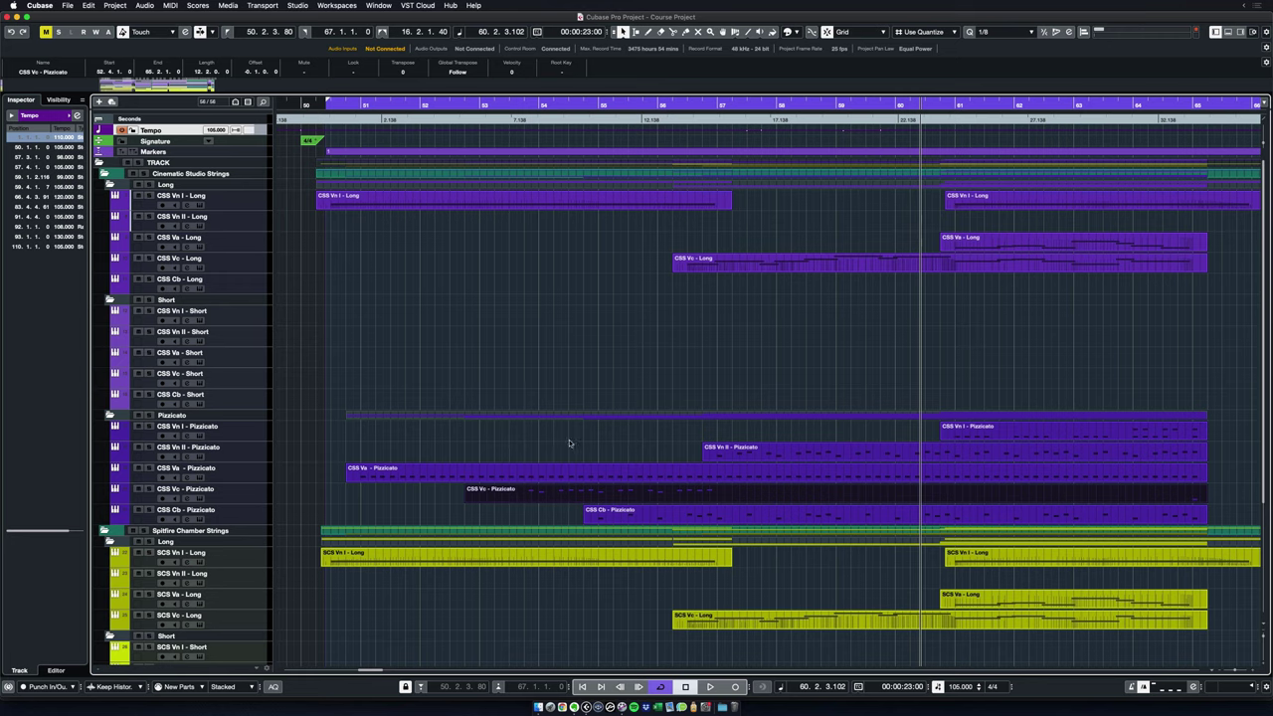
left_click(256, 496)
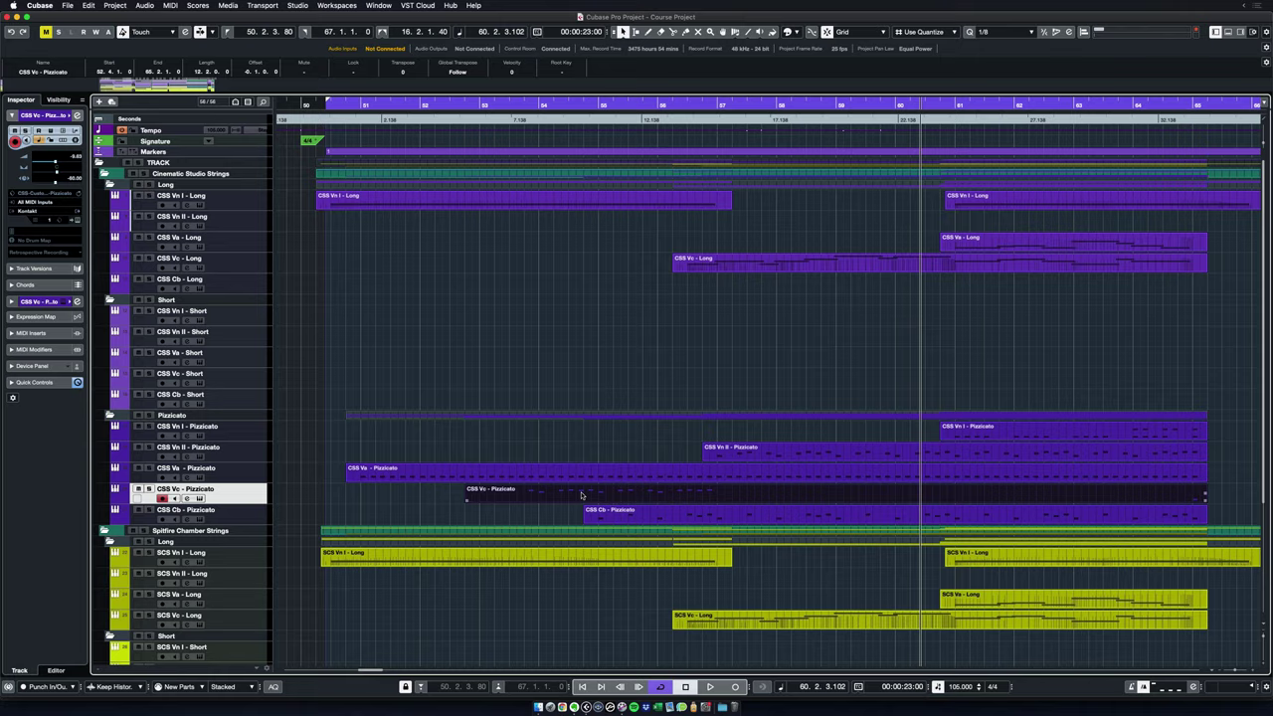
double_click(582, 494)
key("Return")
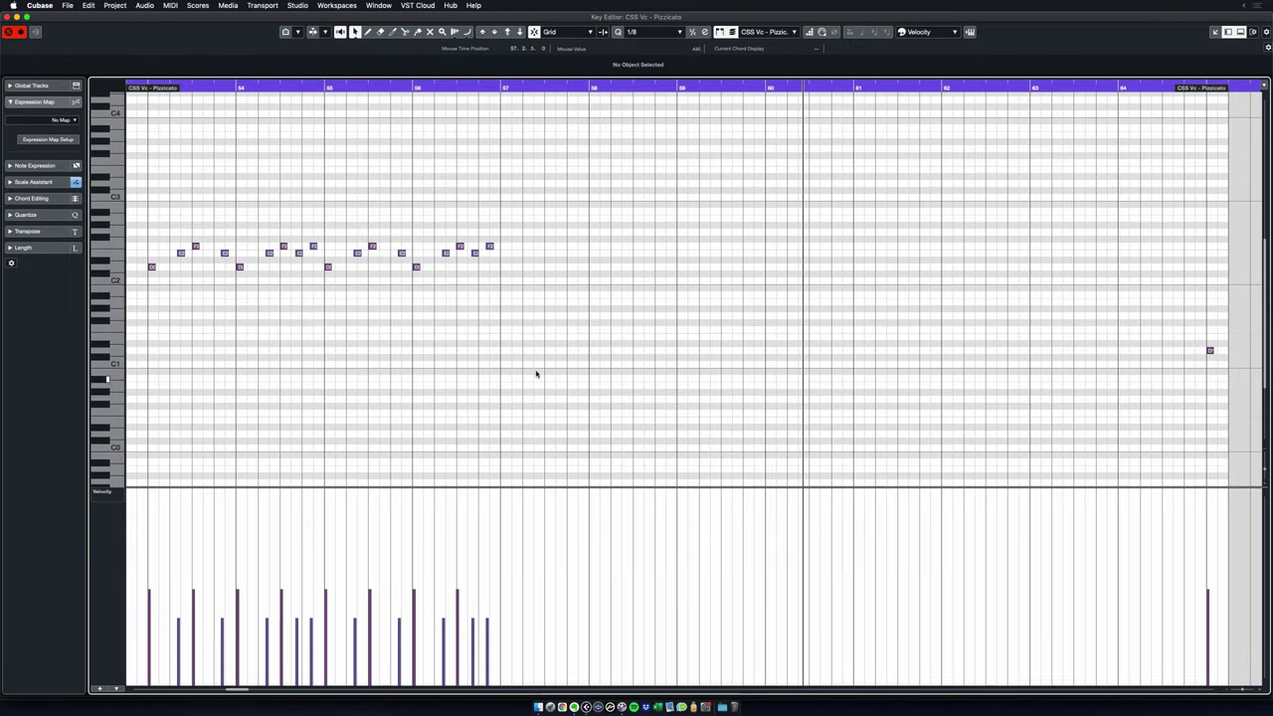
scroll(526, 369, "left", 5)
scroll(507, 375, "right", 1)
scroll(504, 375, "up", 1)
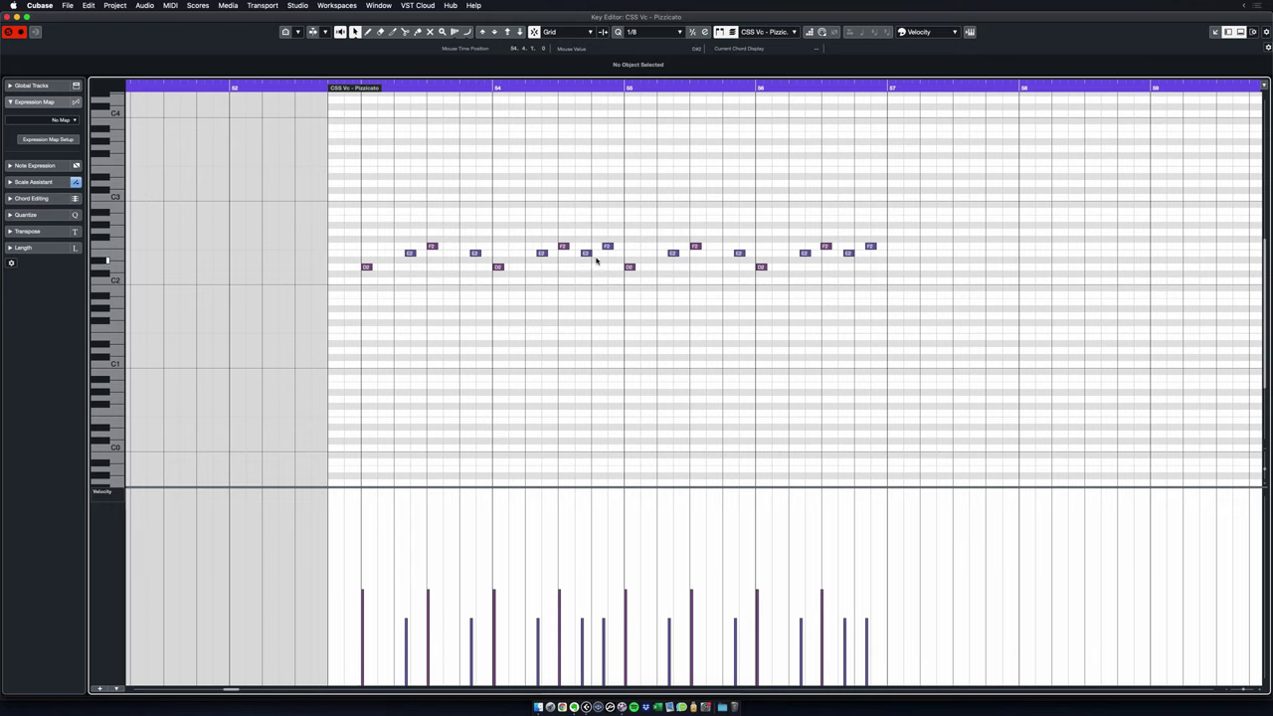
Step: Set the Key Editor's quantize value to 1/8 Triplet and examine the cello pizzicato notes against the triplet grid
left_click(647, 33)
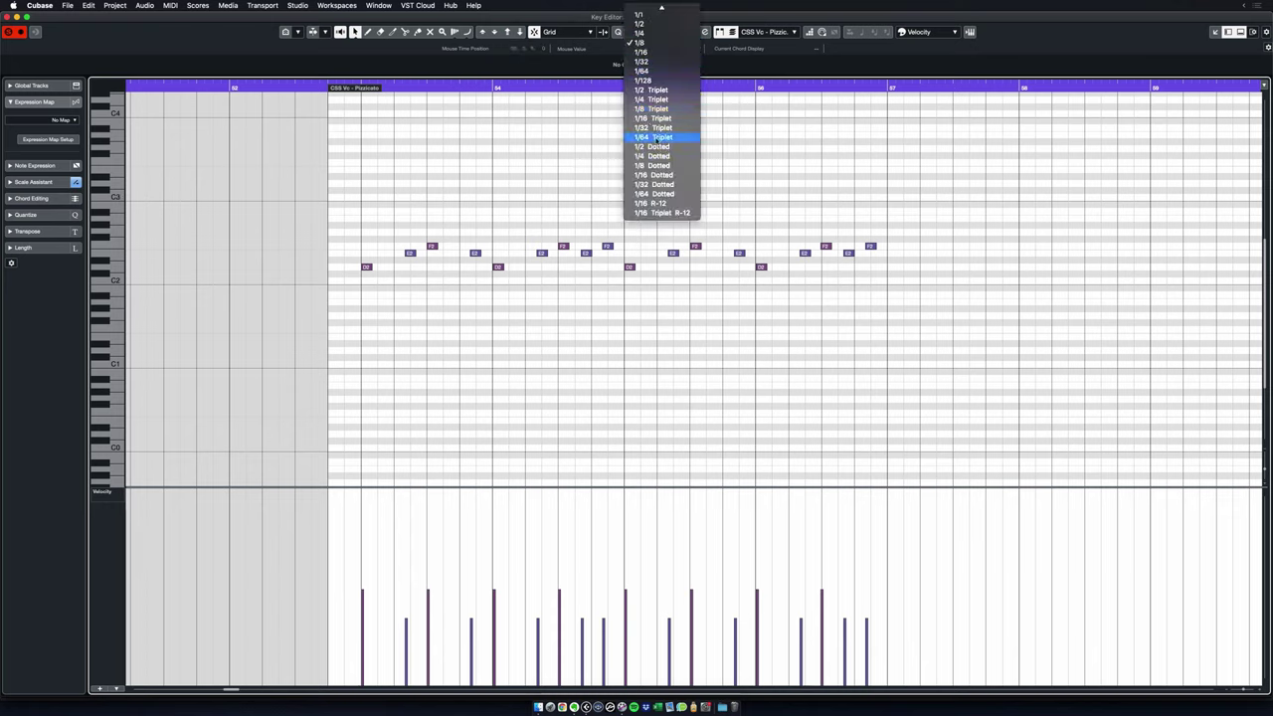
left_click(666, 109)
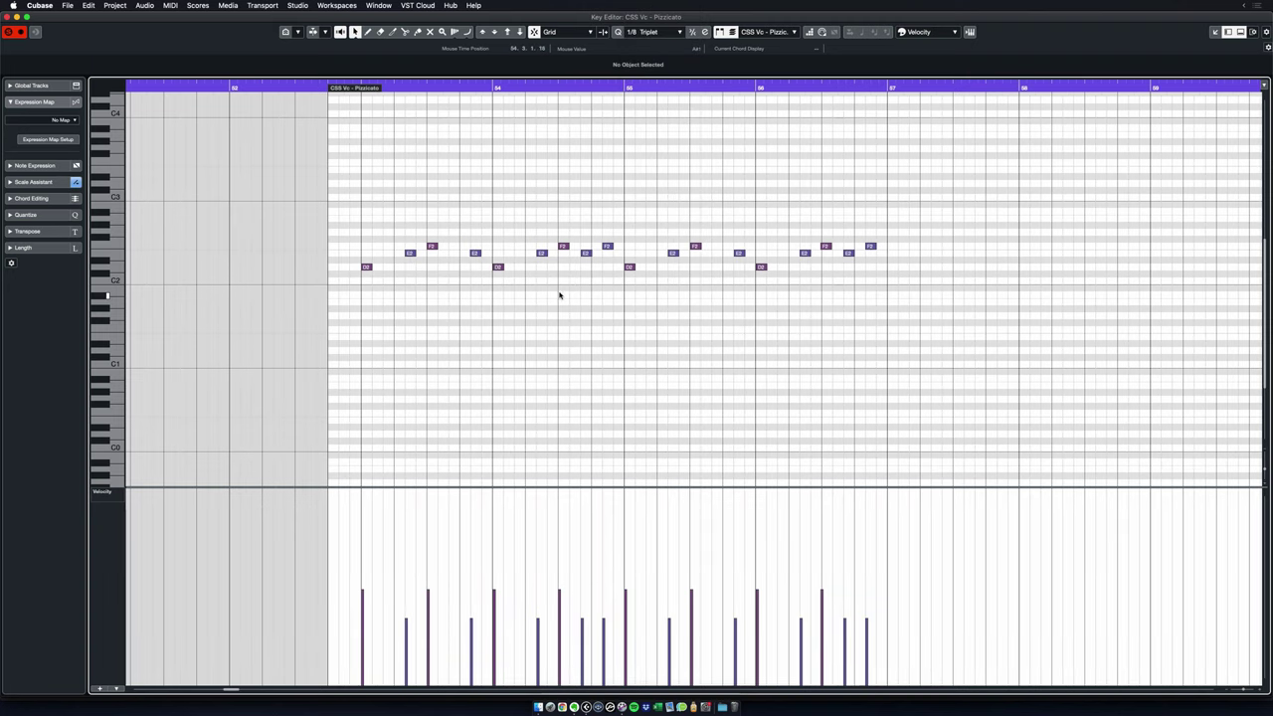
scroll(551, 297, "up", 1)
scroll(551, 294, "up", 1)
scroll(560, 293, "down", 1)
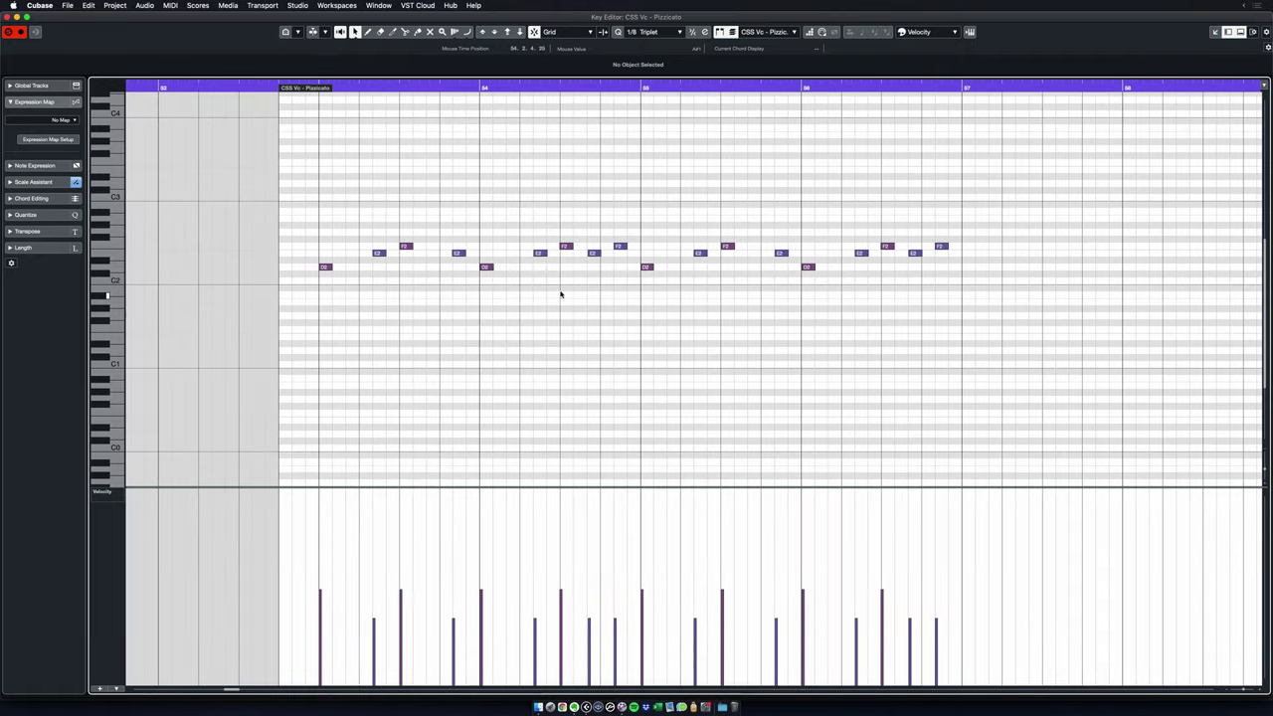
scroll(597, 288, "up", 1)
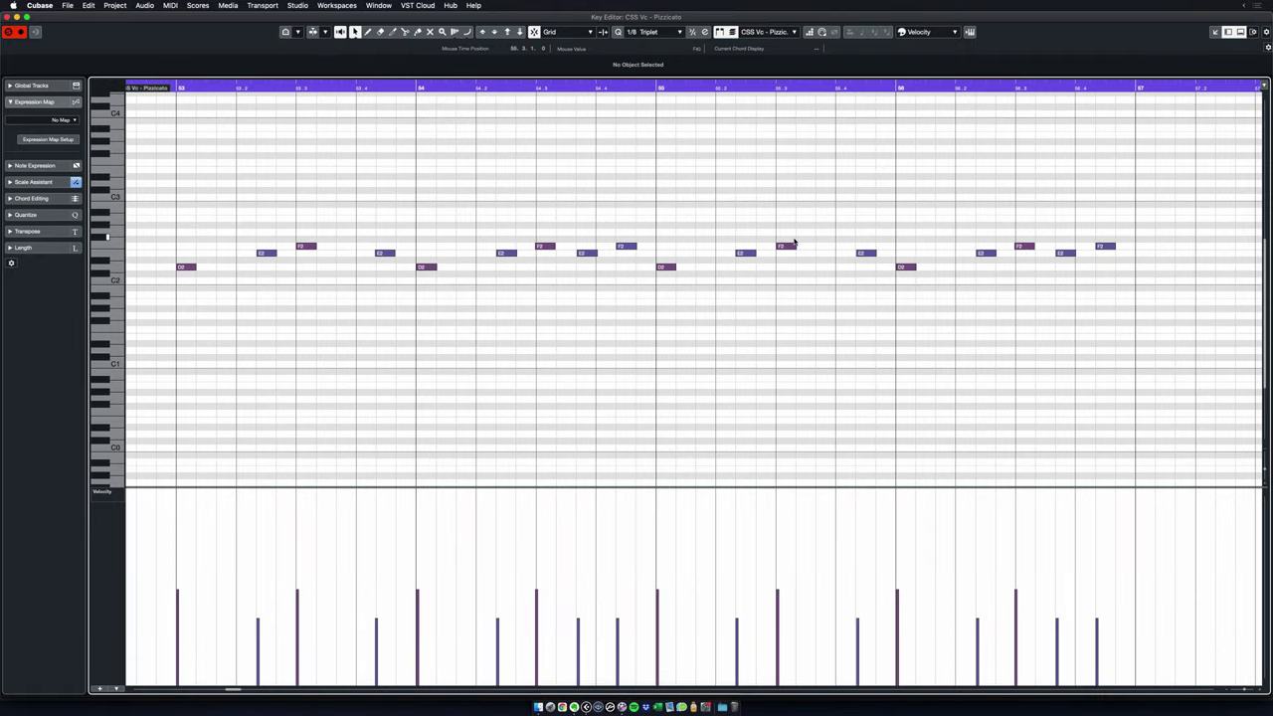
scroll(655, 291, "down", 1)
scroll(656, 291, "down", 1)
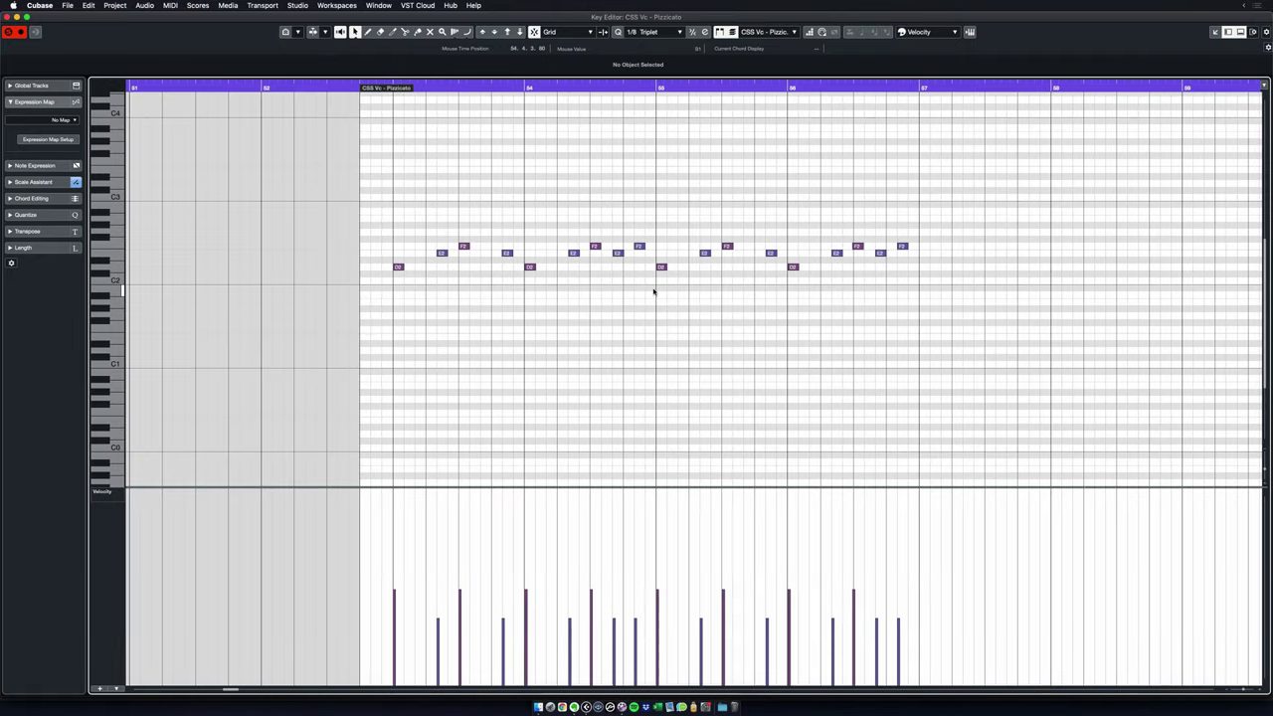
Step: Close the Key Editor and show bars 54 to 70 of the arrangement in the project
key("Return")
key("Return")
scroll(599, 323, "right", 10)
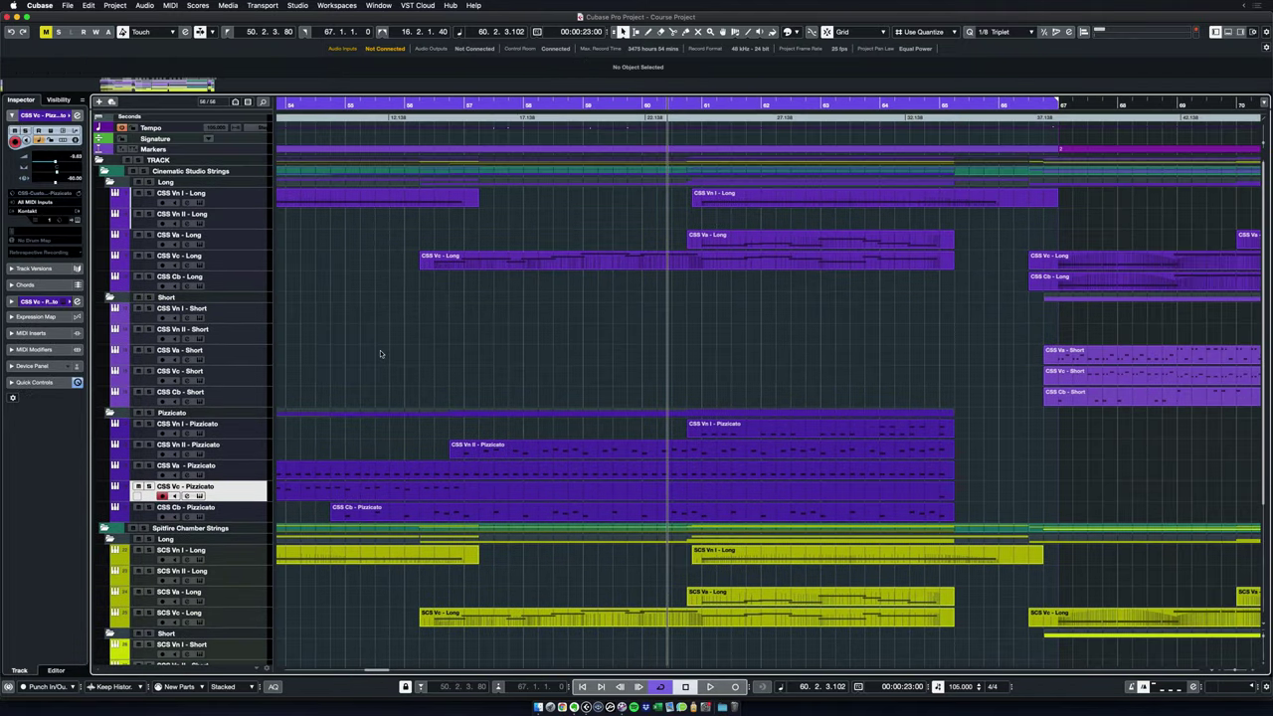
Step: Open the CSS Vn II - Pizzicato part in a full Key Editor window and show the whole part's notes
left_click(512, 451)
key("Return")
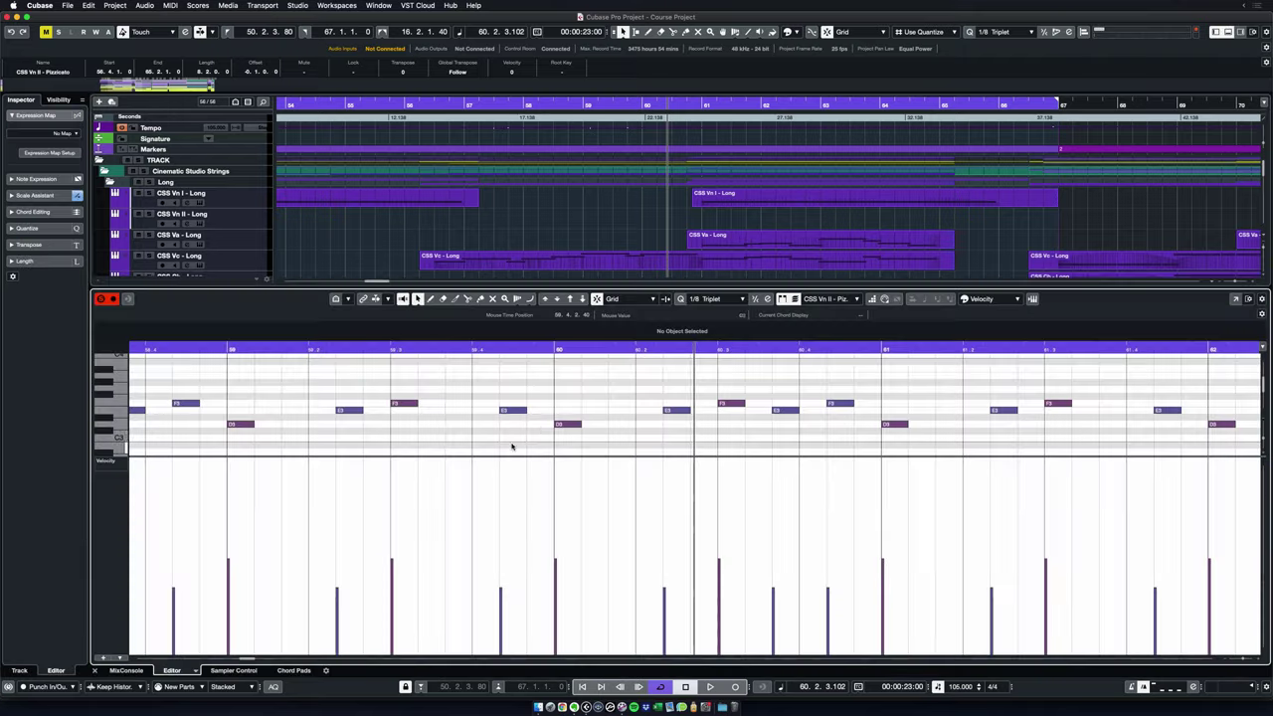
key("ctrl+e")
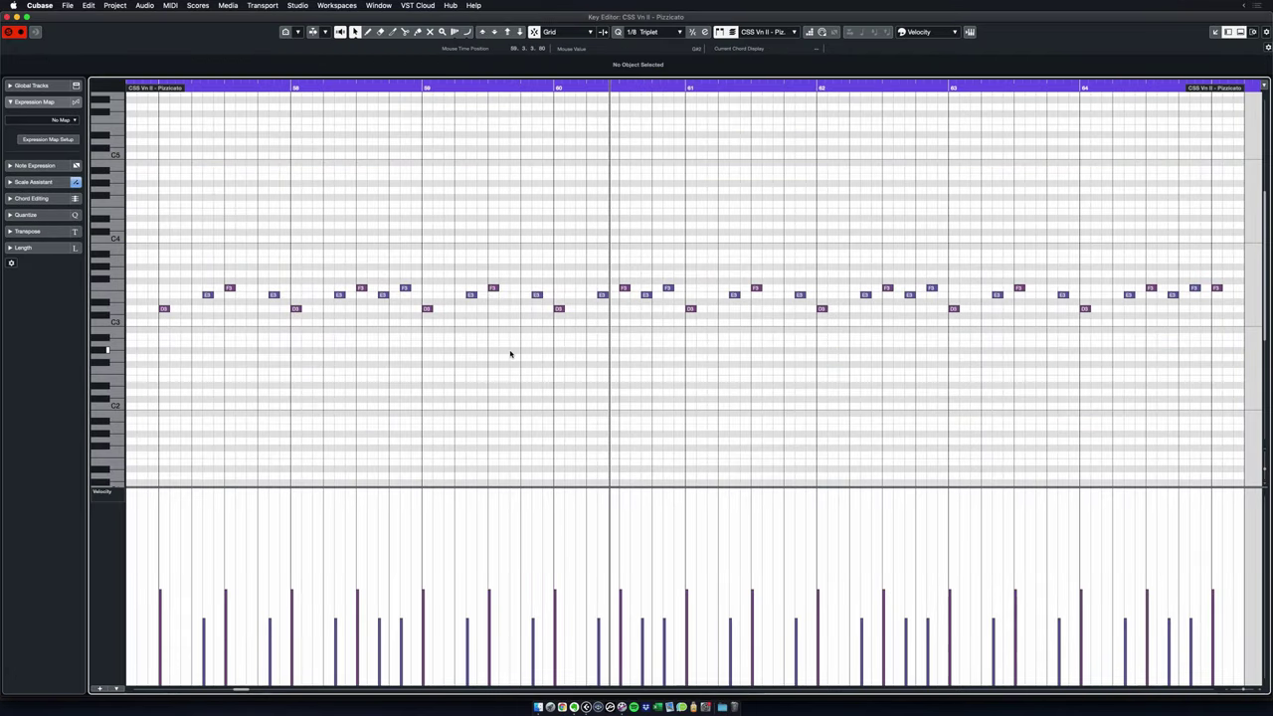
scroll(510, 353, "left", 5)
scroll(510, 353, "left", 3)
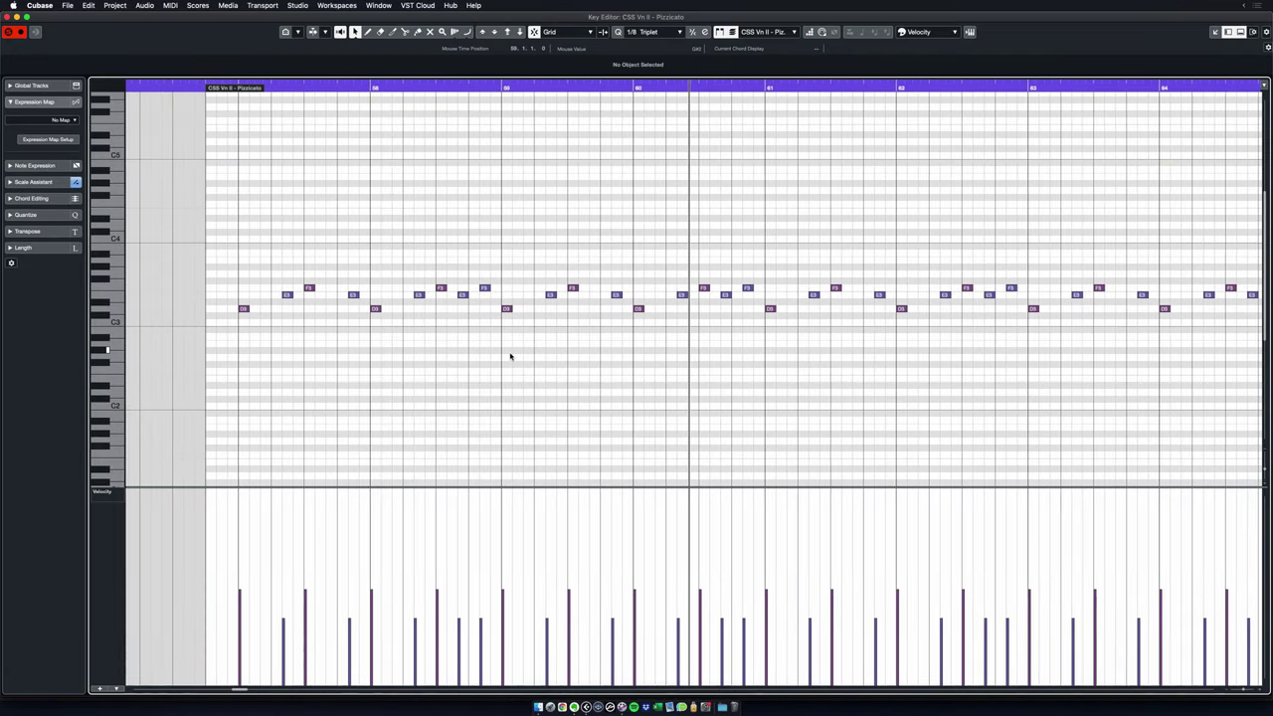
scroll(511, 353, "up", 2)
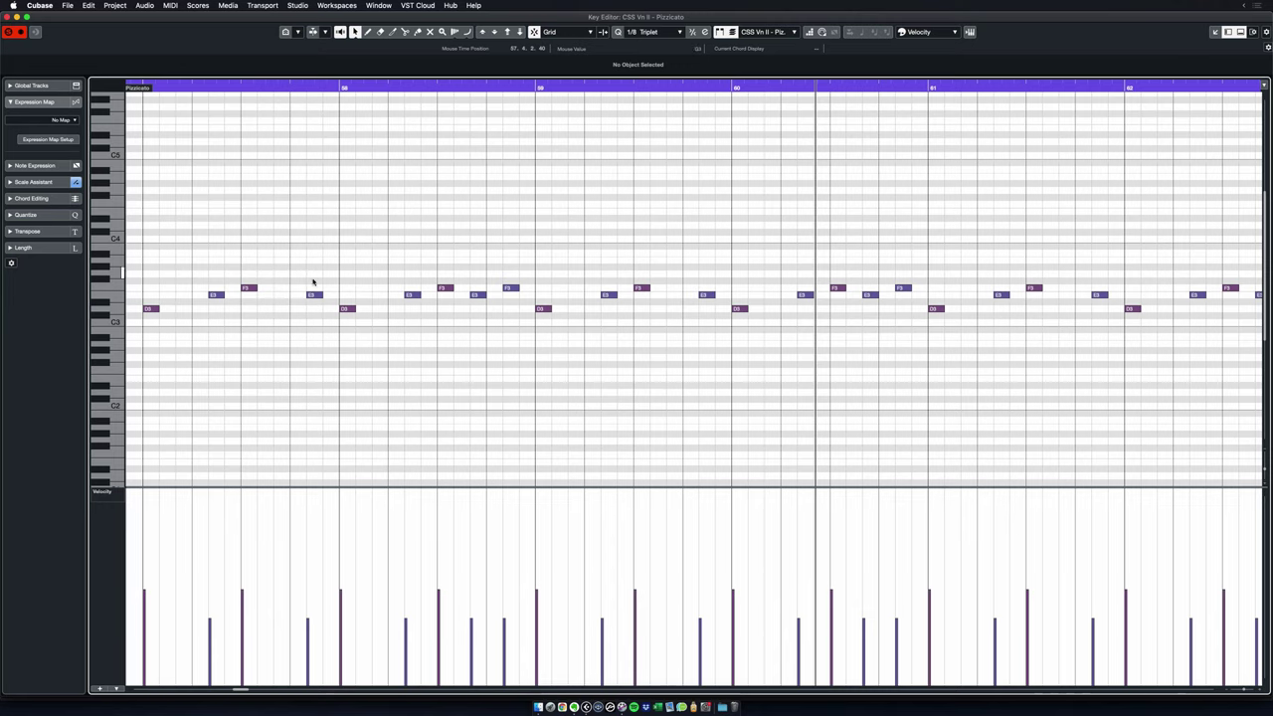
key("g")
key("g")
key("g")
key("g")
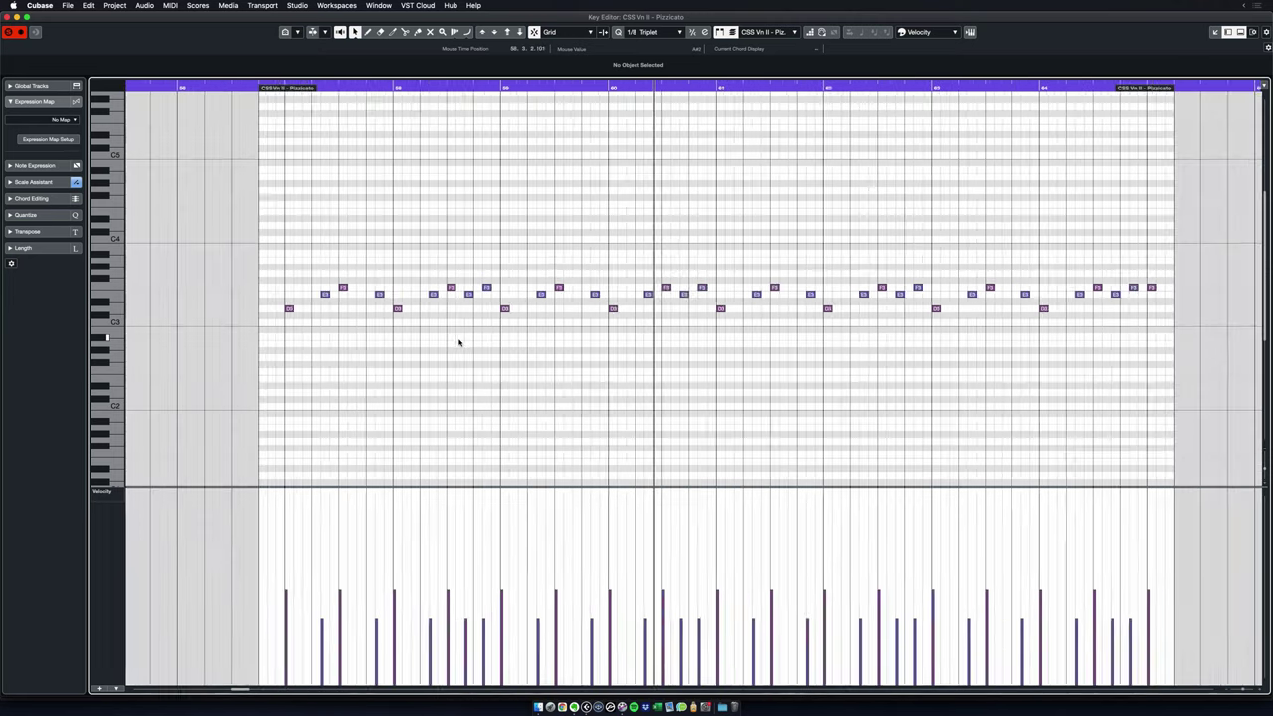
key("h")
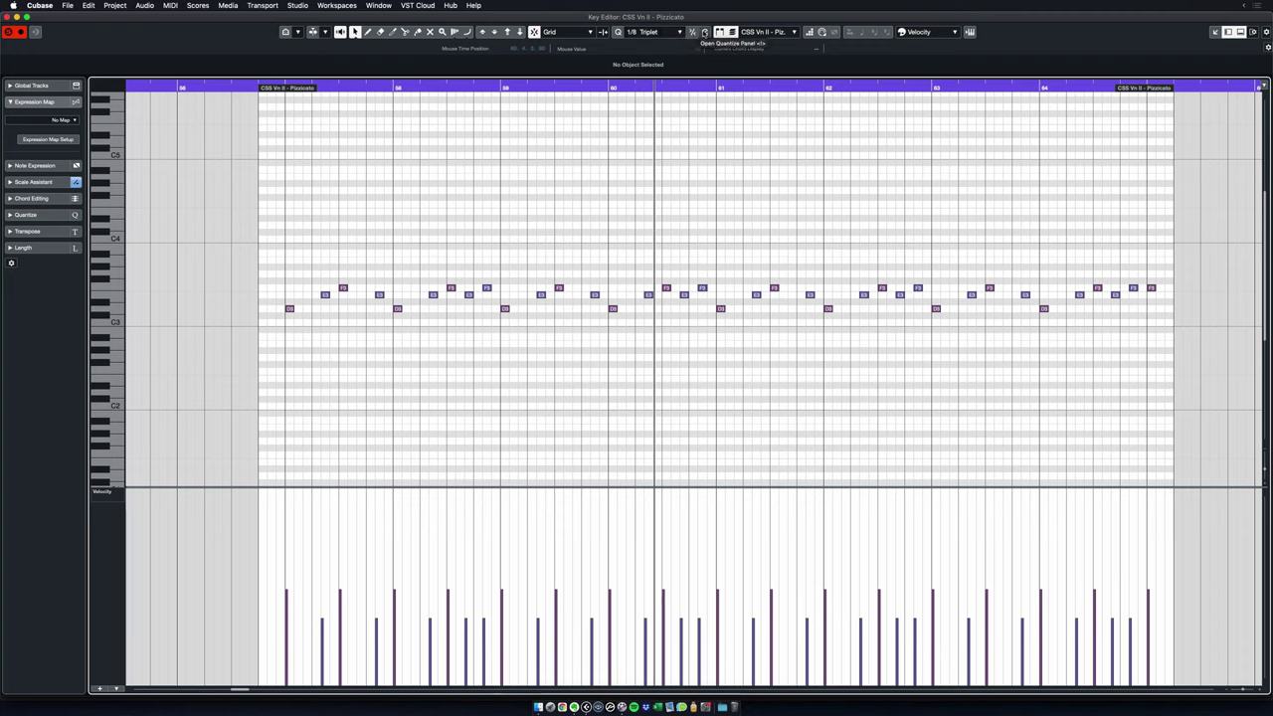
Step: Set the 1/8 Triplet quantize's Rough value to 12 ticks in the Quantize Panel
left_click(705, 31)
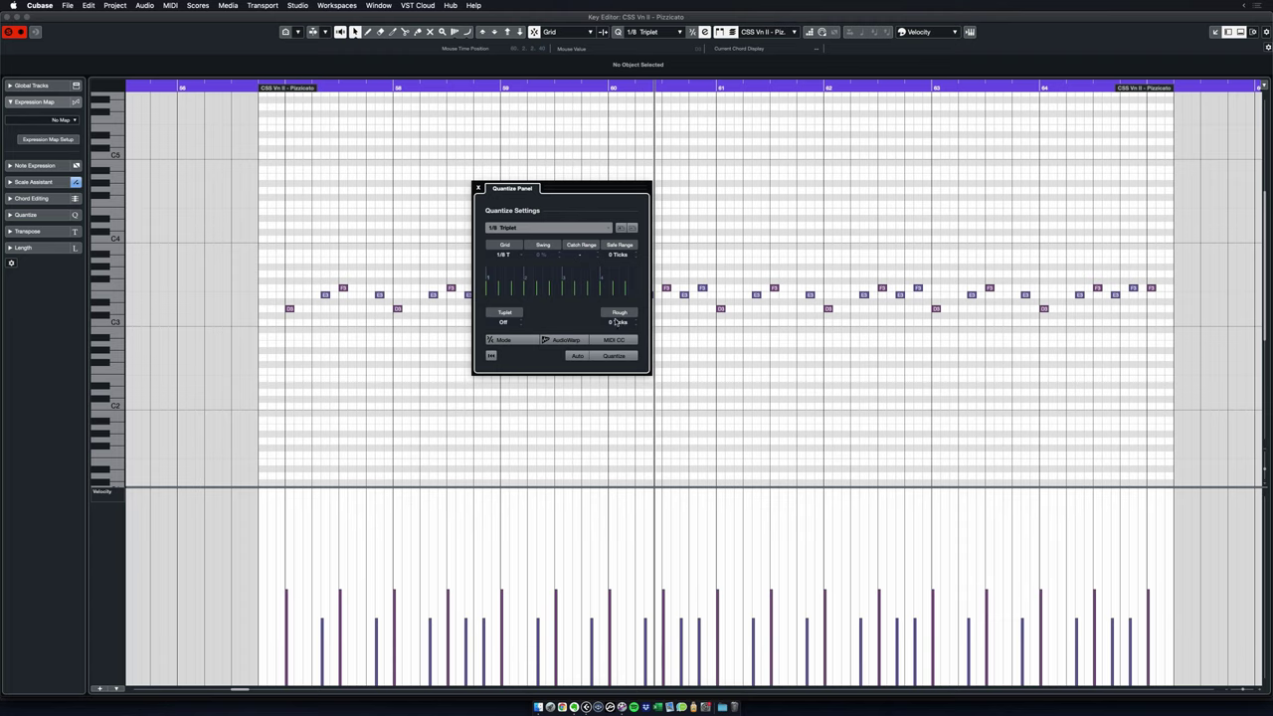
left_click(636, 322)
left_click(636, 321)
left_click(636, 322)
left_click(636, 322)
left_click(637, 322)
left_click(637, 323)
left_click(634, 320)
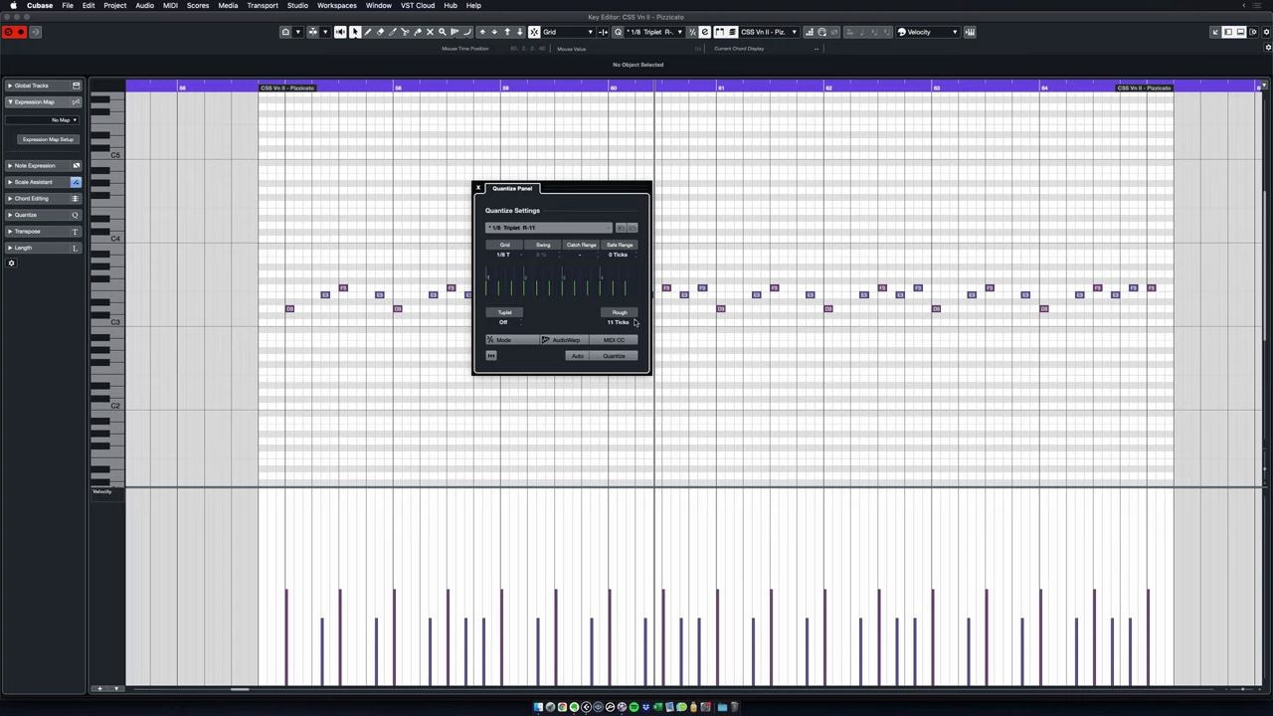
left_click(478, 189)
Step: Choose the 1/16 Triplet R-12 quantize preset and quantize all the second-violin pizzicato notes with it
left_click(652, 32)
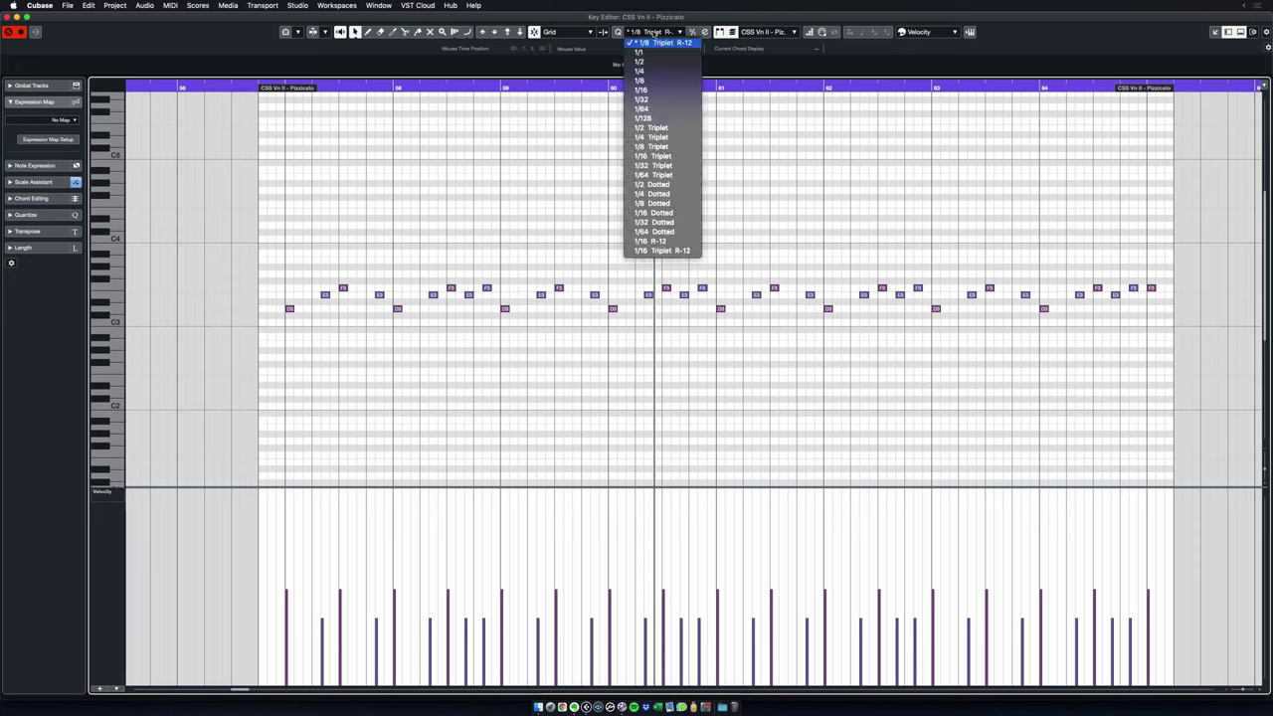
left_click(683, 250)
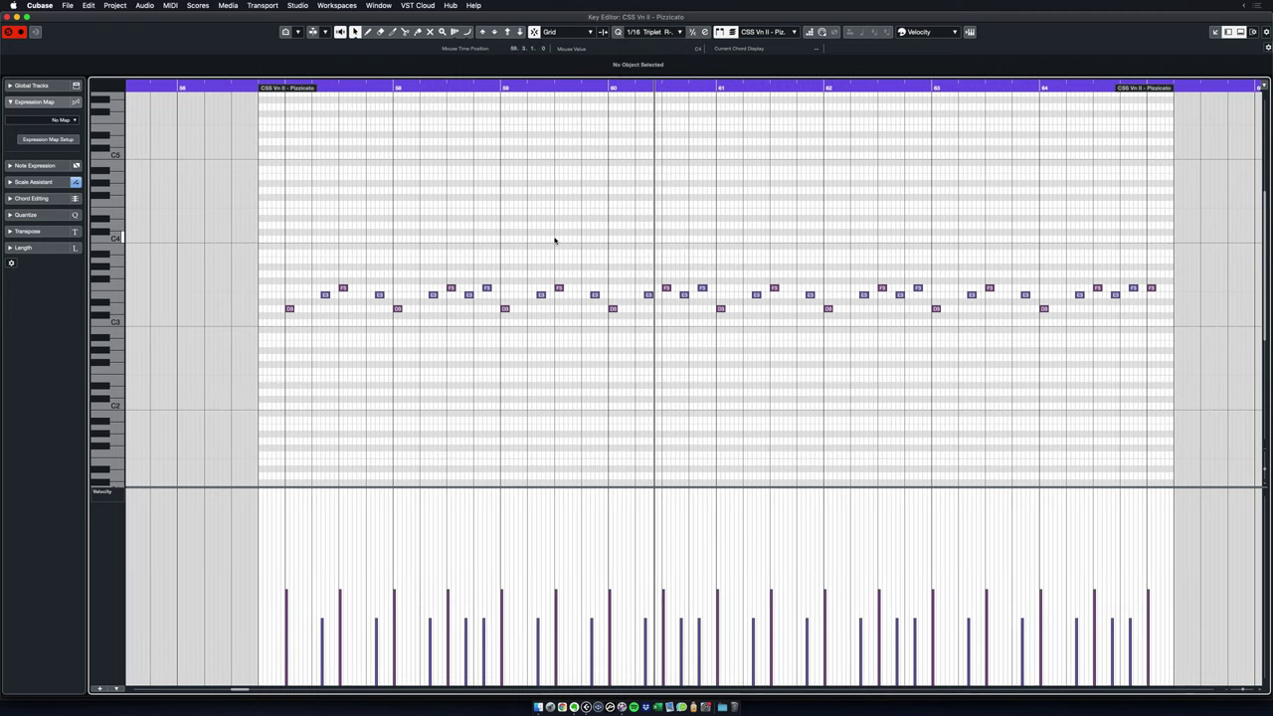
scroll(555, 240, "up", 3)
scroll(555, 240, "down", 5)
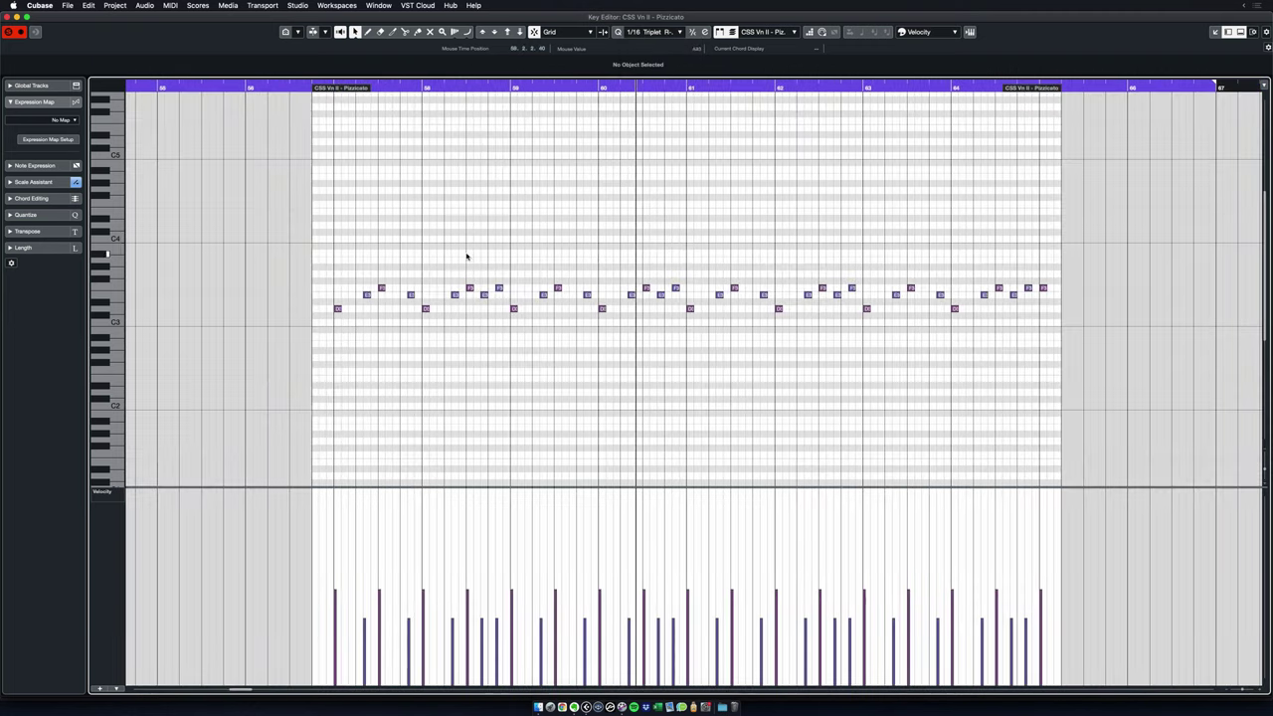
left_click_drag(343, 187, 1033, 360)
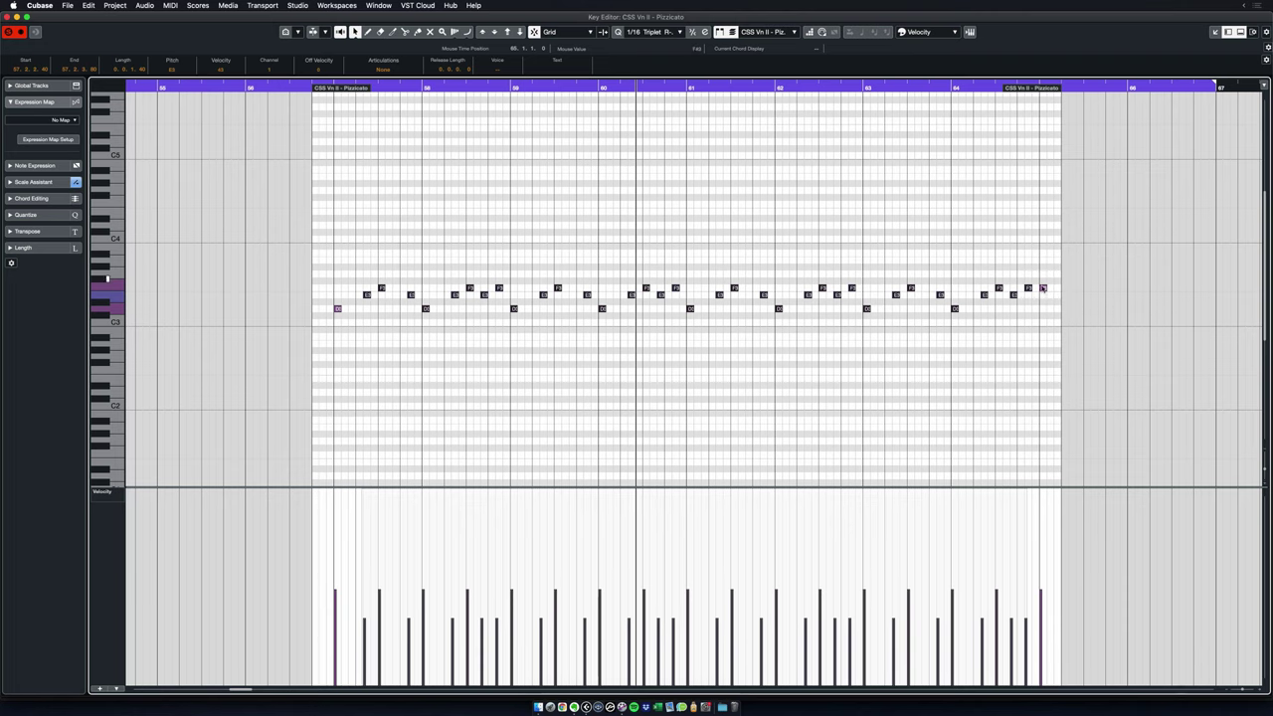
scroll(582, 376, "up", 2)
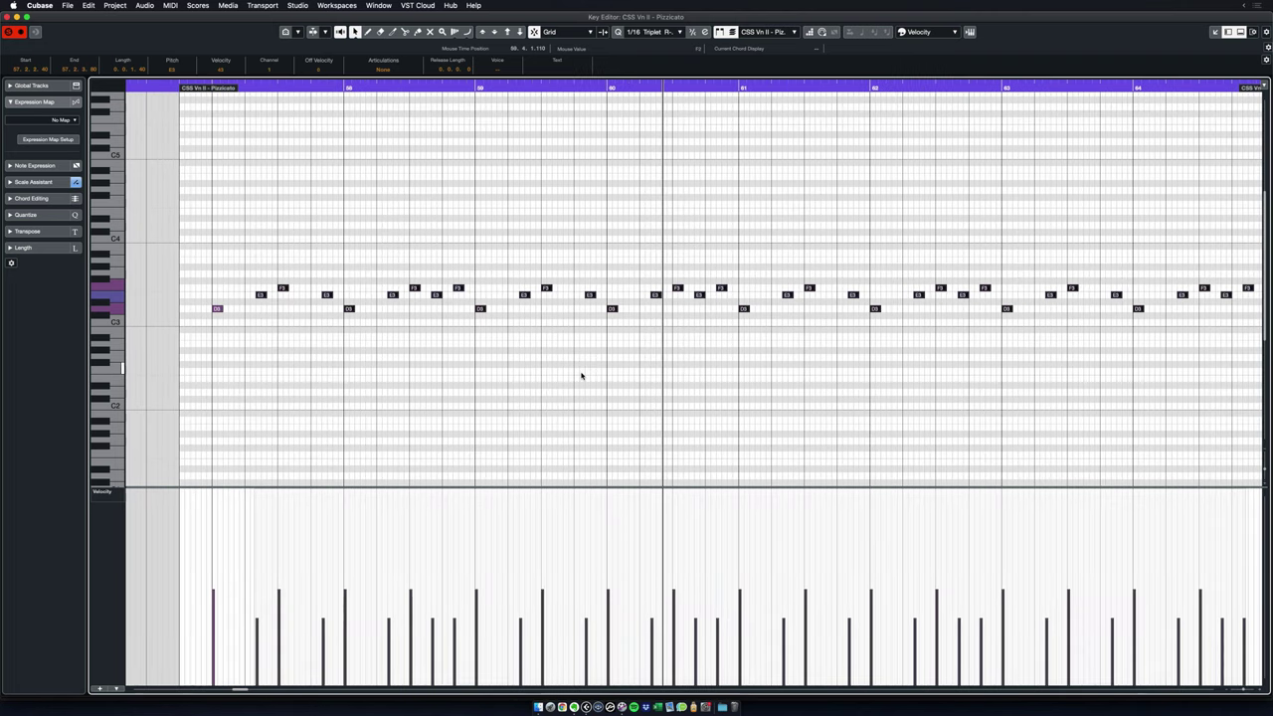
scroll(580, 360, "up", 1)
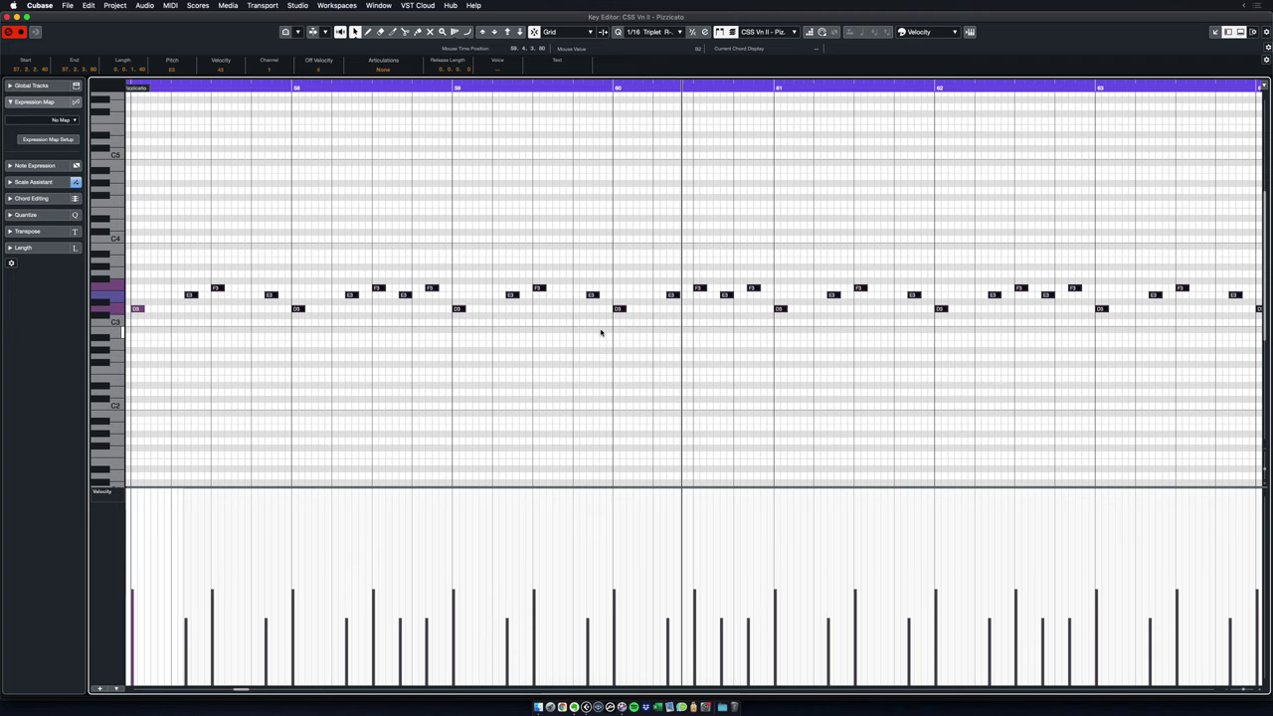
scroll(602, 323, "up", 3)
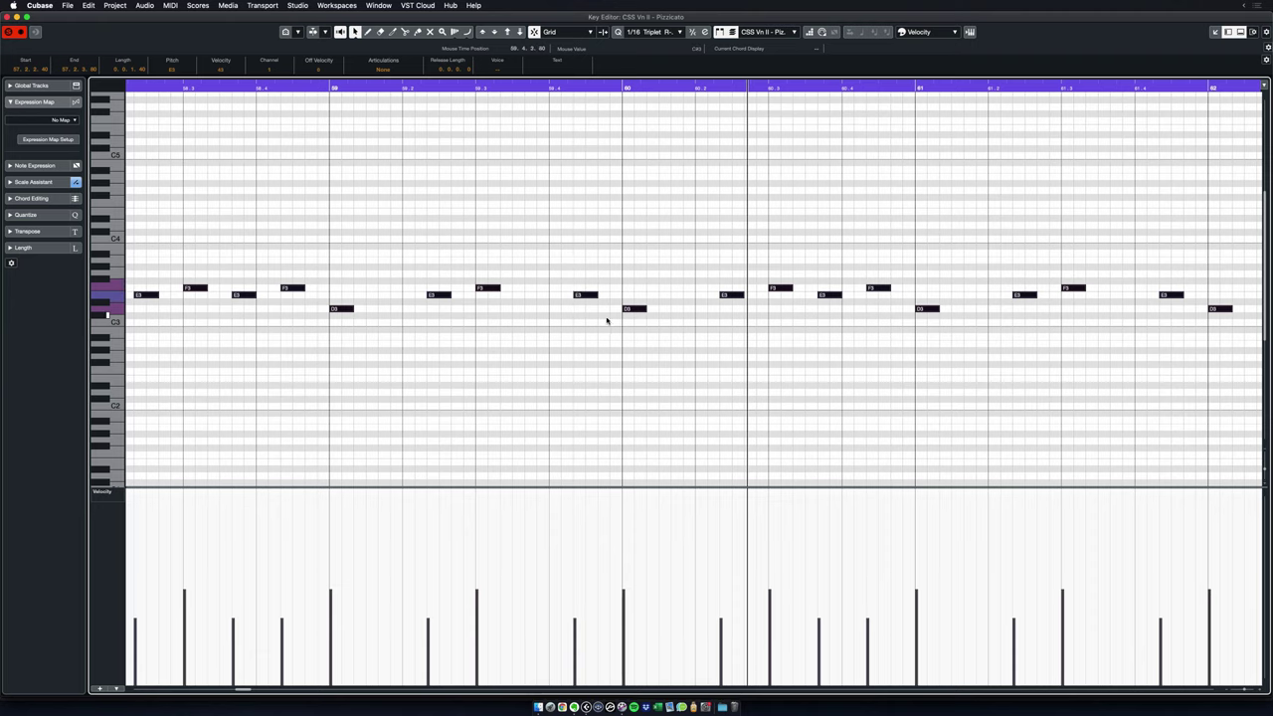
key("q")
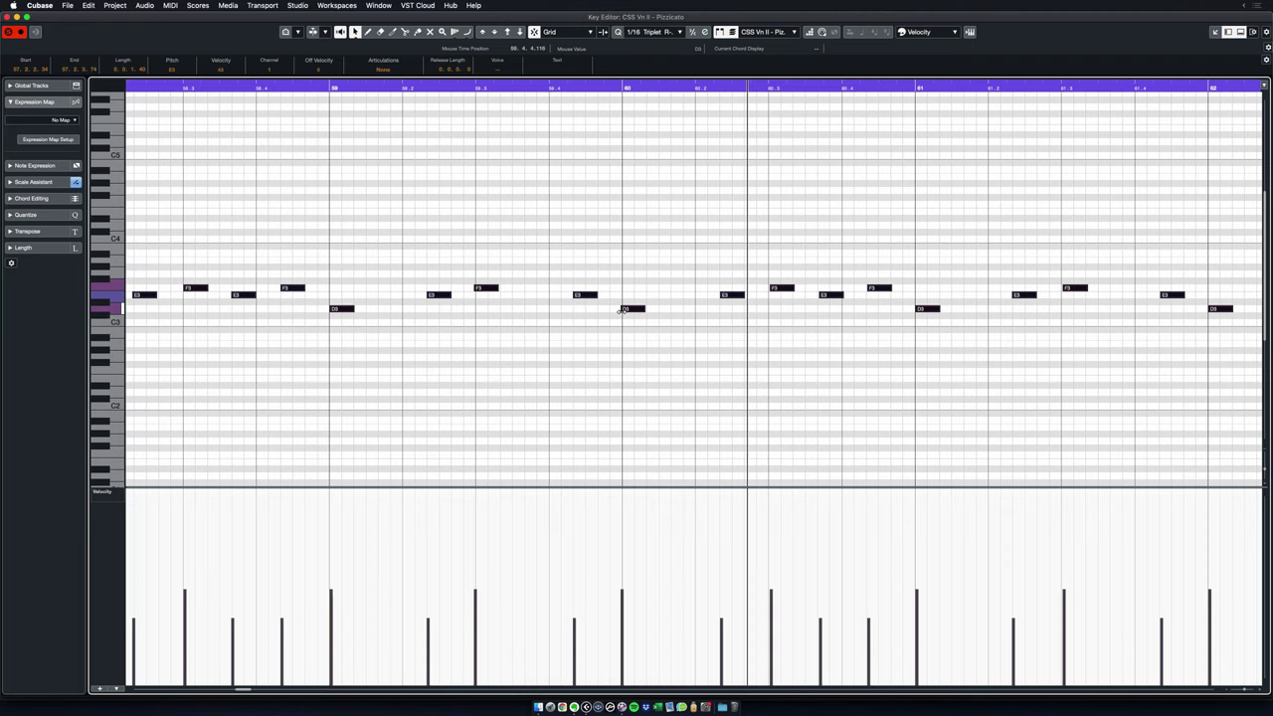
Step: Examine how far the quantized second-violin notes sit from the triplet grid lines
scroll(624, 309, "up", 3)
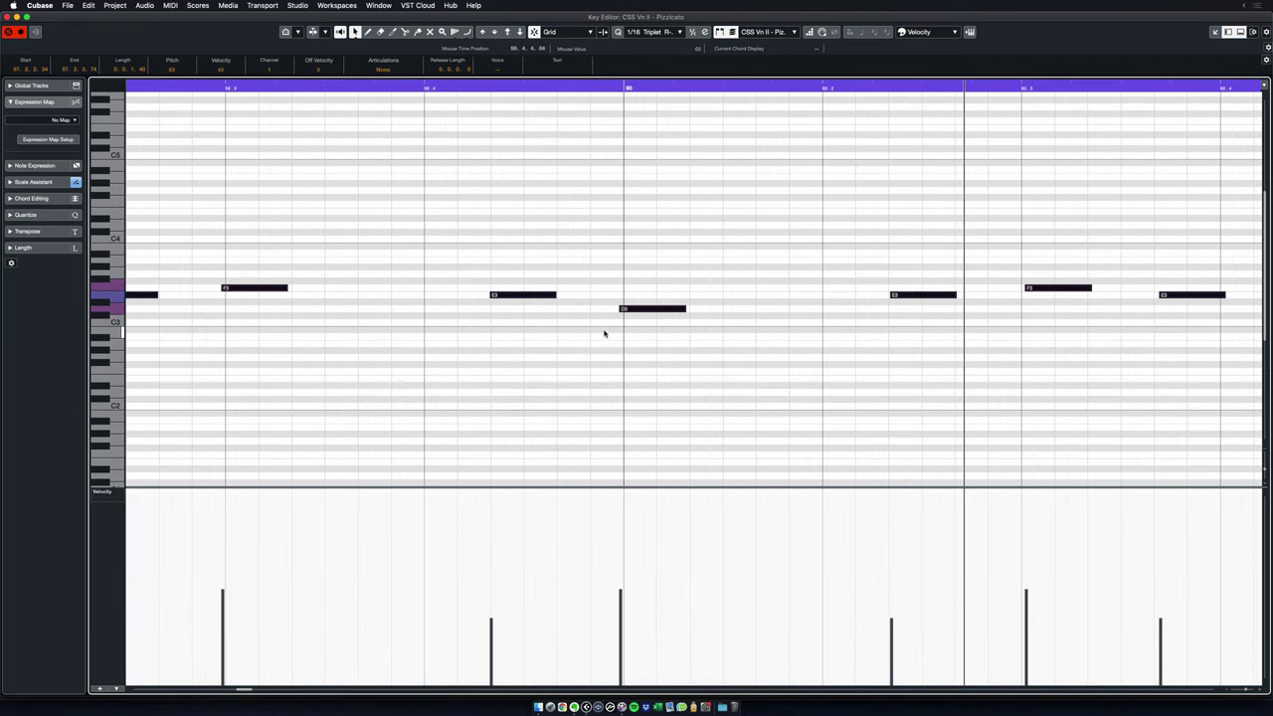
scroll(603, 334, "down", 2)
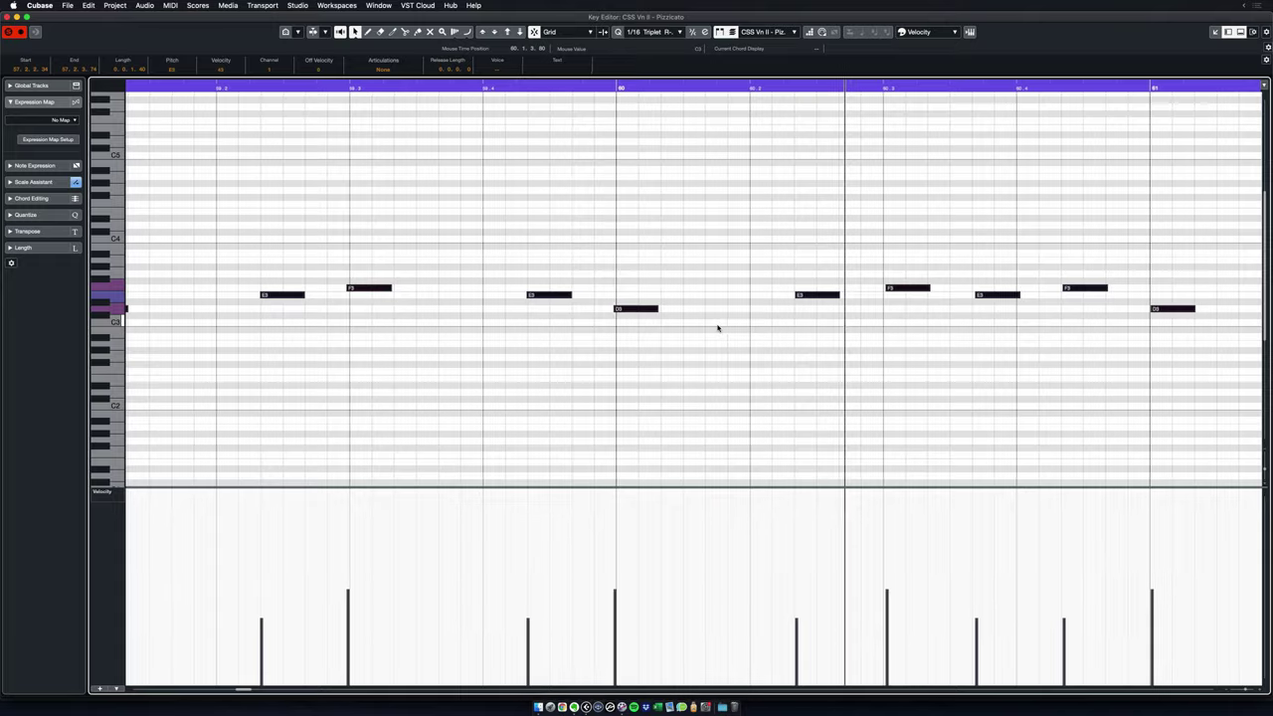
scroll(475, 366, "right", 5)
scroll(474, 366, "up", 1)
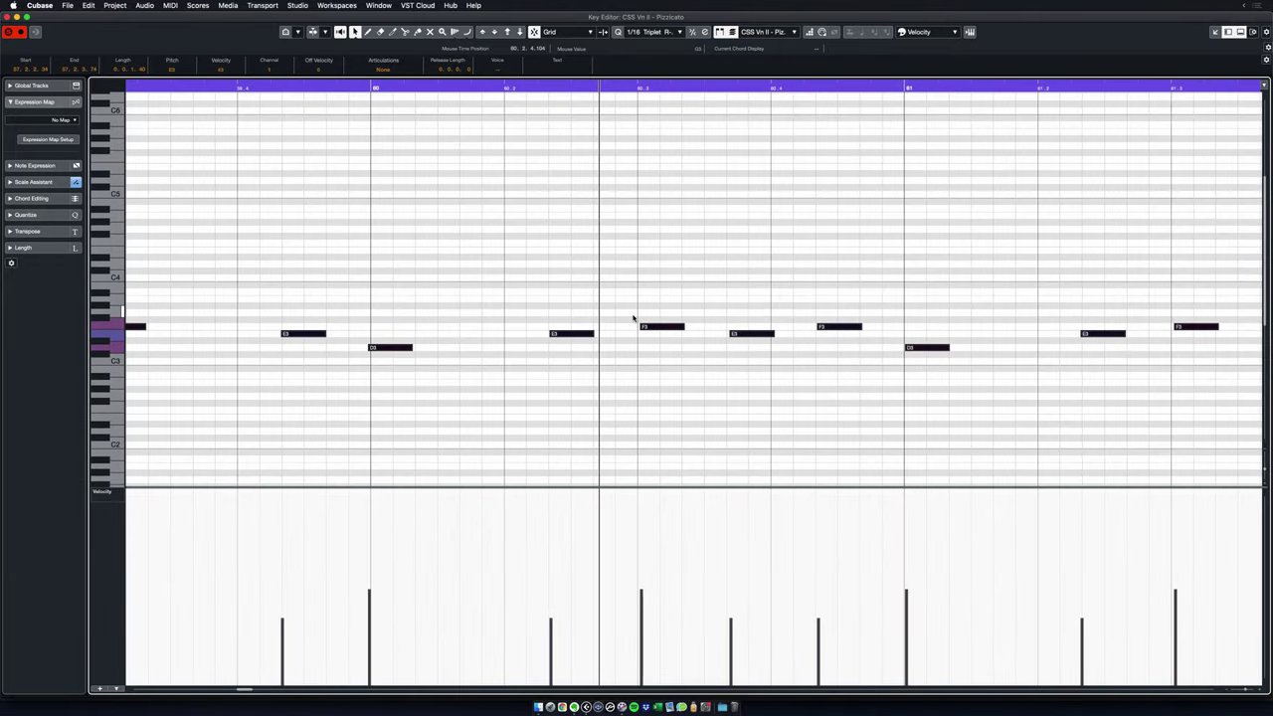
scroll(634, 321, "down", 4)
scroll(631, 338, "up", 2)
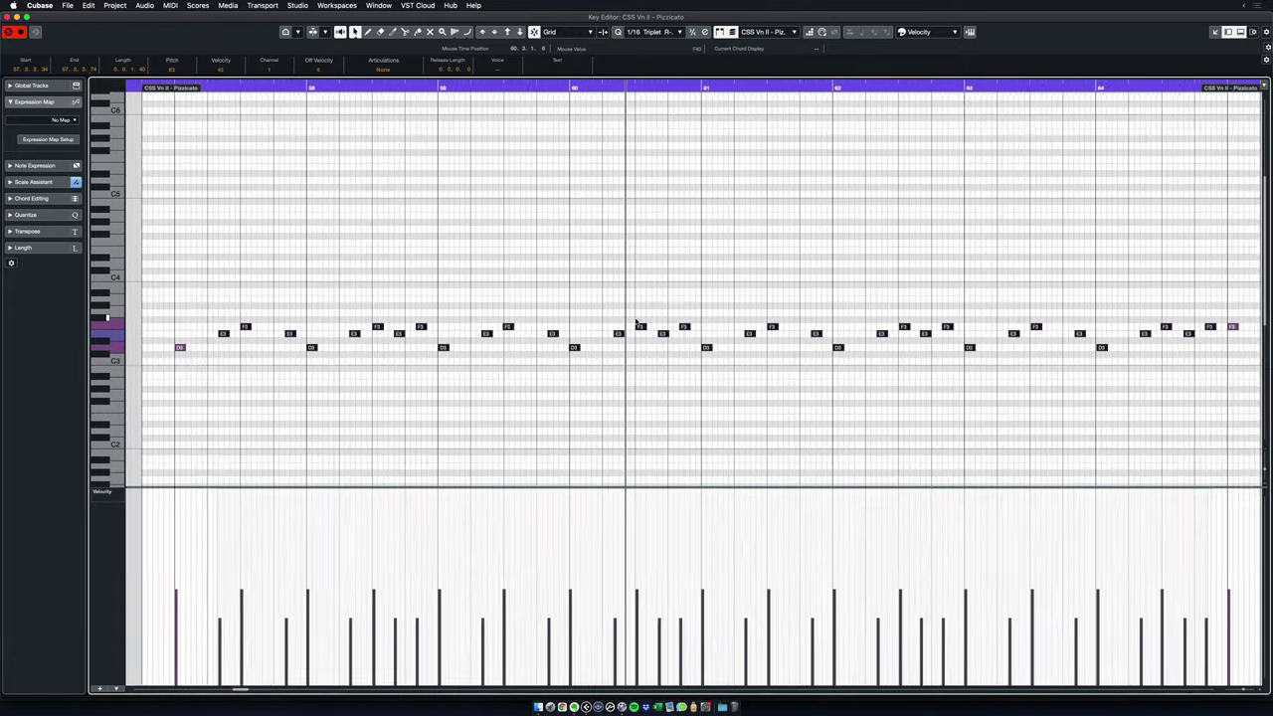
scroll(617, 384, "left", 8)
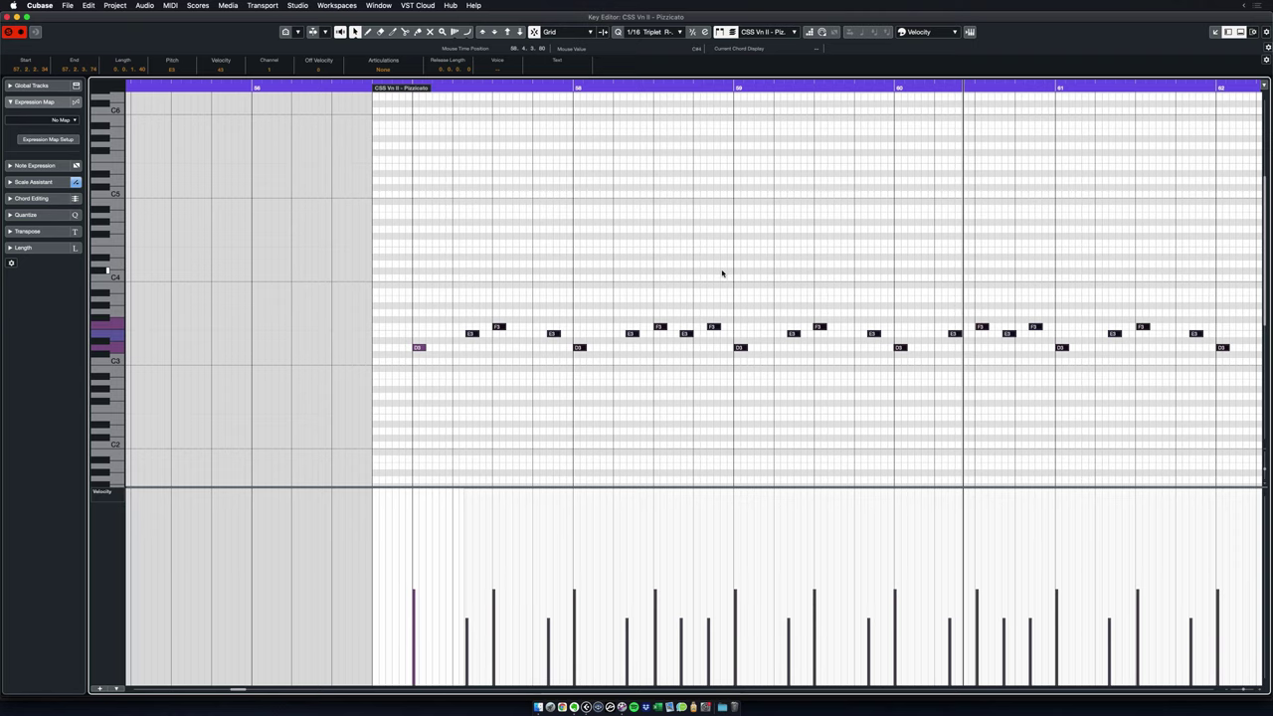
Step: Undo the randomized quantize and play the grid-aligned pizzicato notes from the part's start
scroll(816, 353, "up", 4)
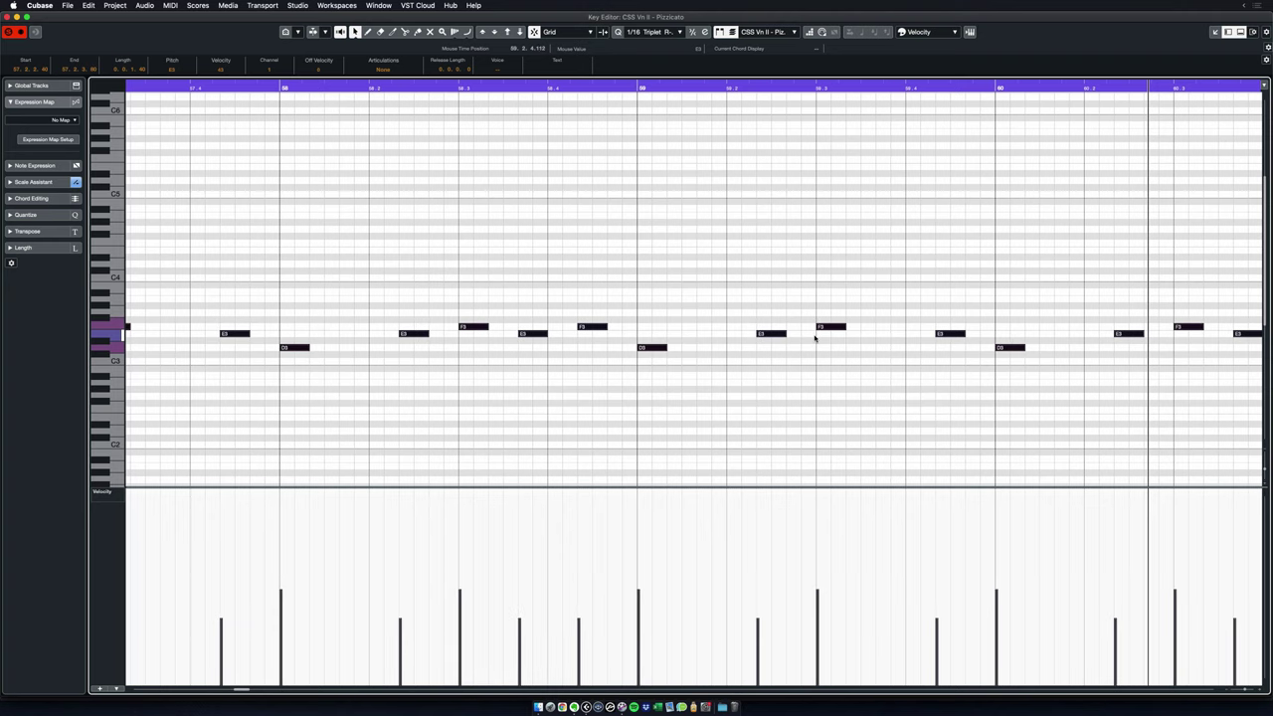
scroll(810, 334, "down", 4)
scroll(808, 334, "up", 1)
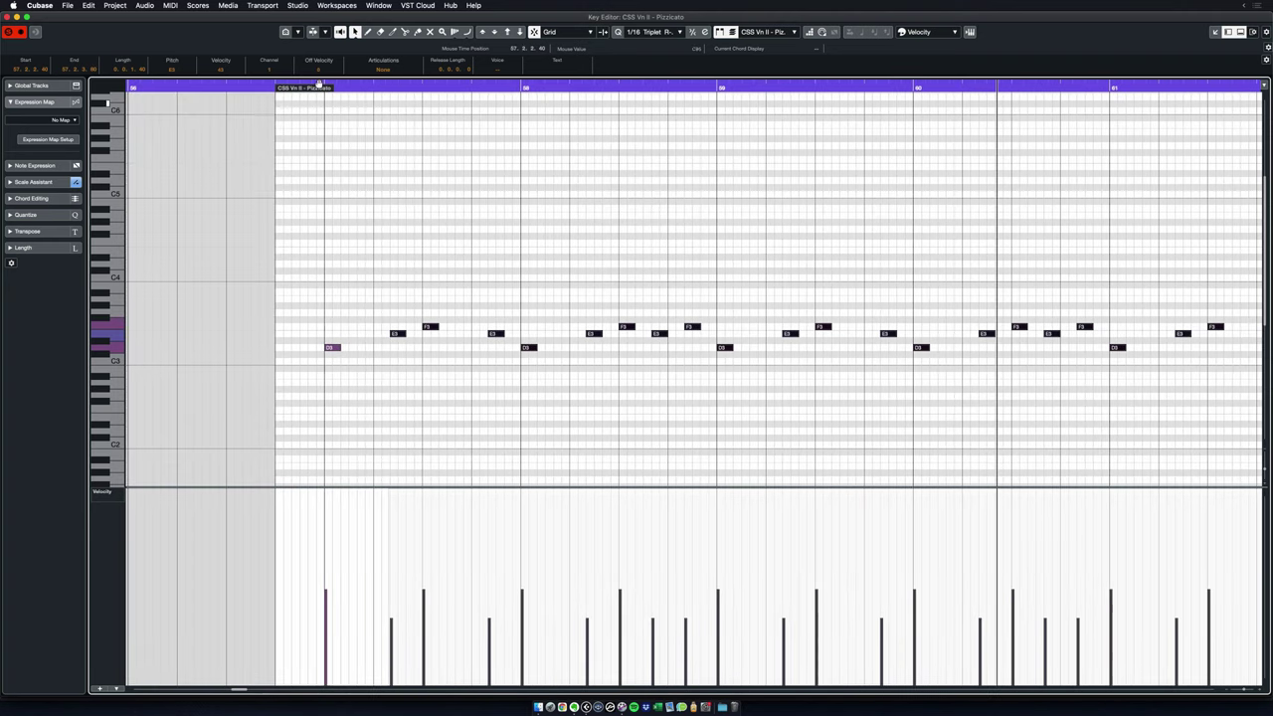
left_click(271, 87)
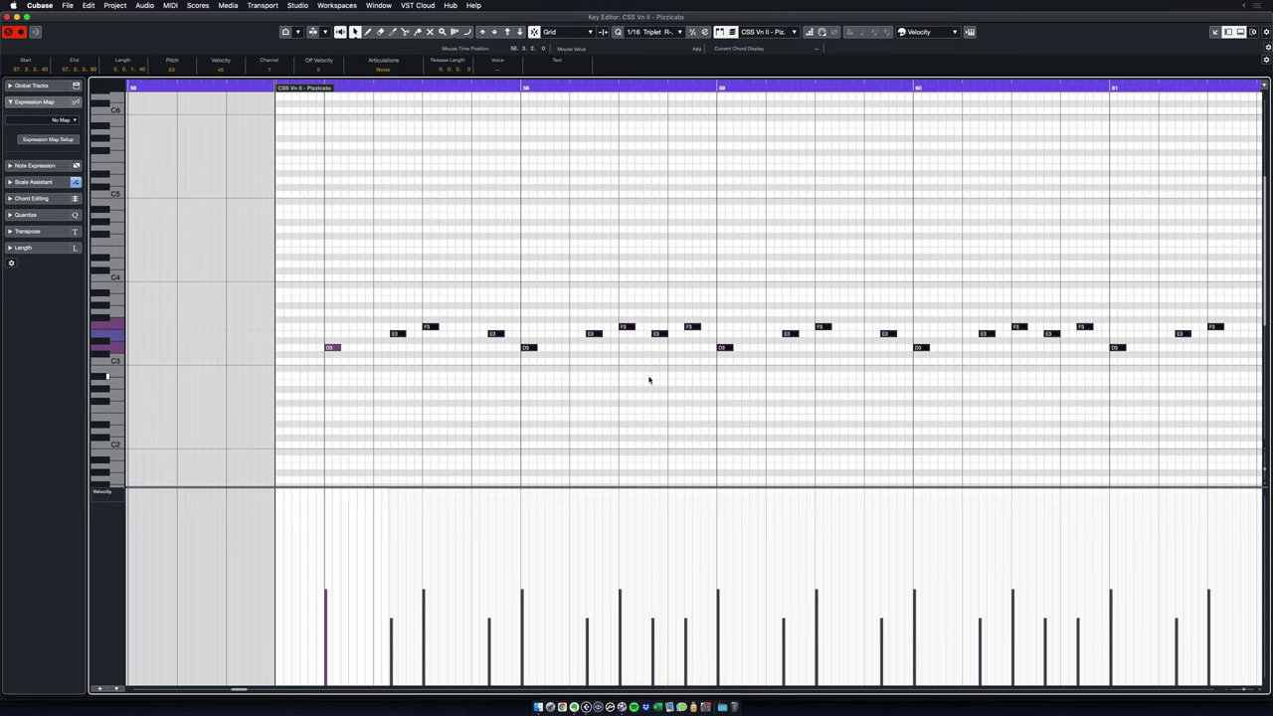
key("space")
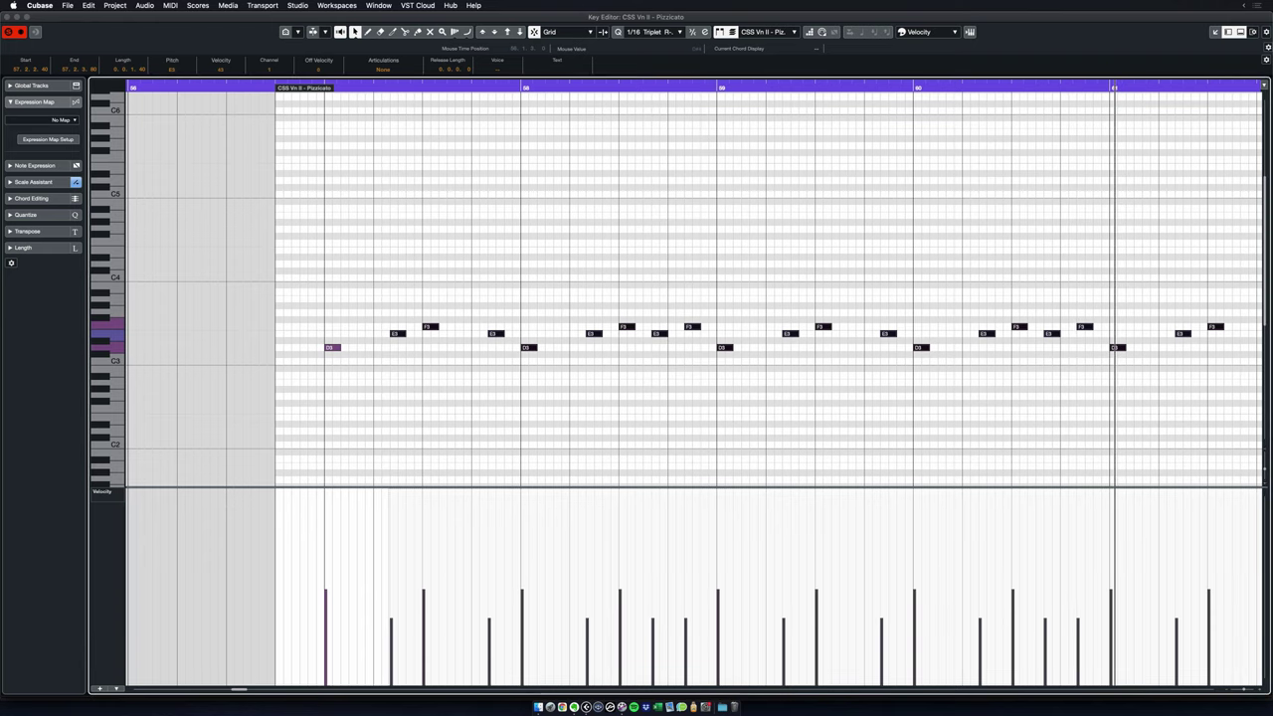
scroll(645, 395, "down", 1)
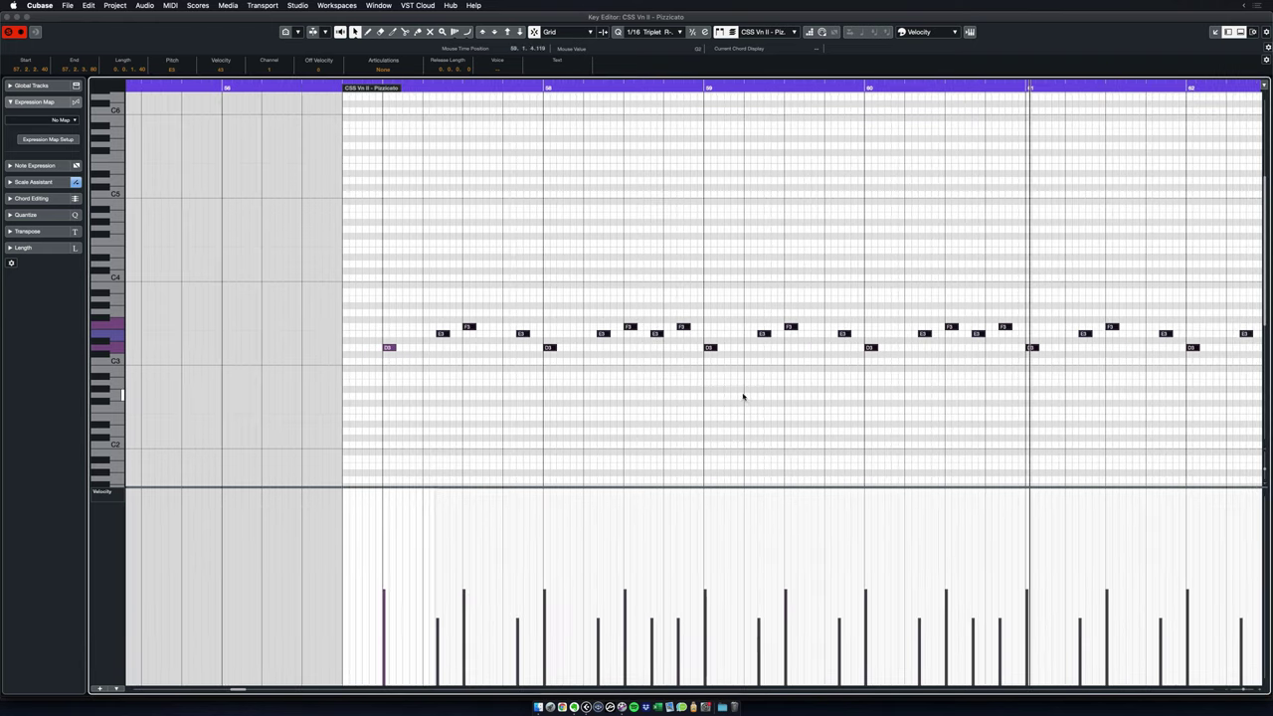
scroll(743, 397, "right", 5)
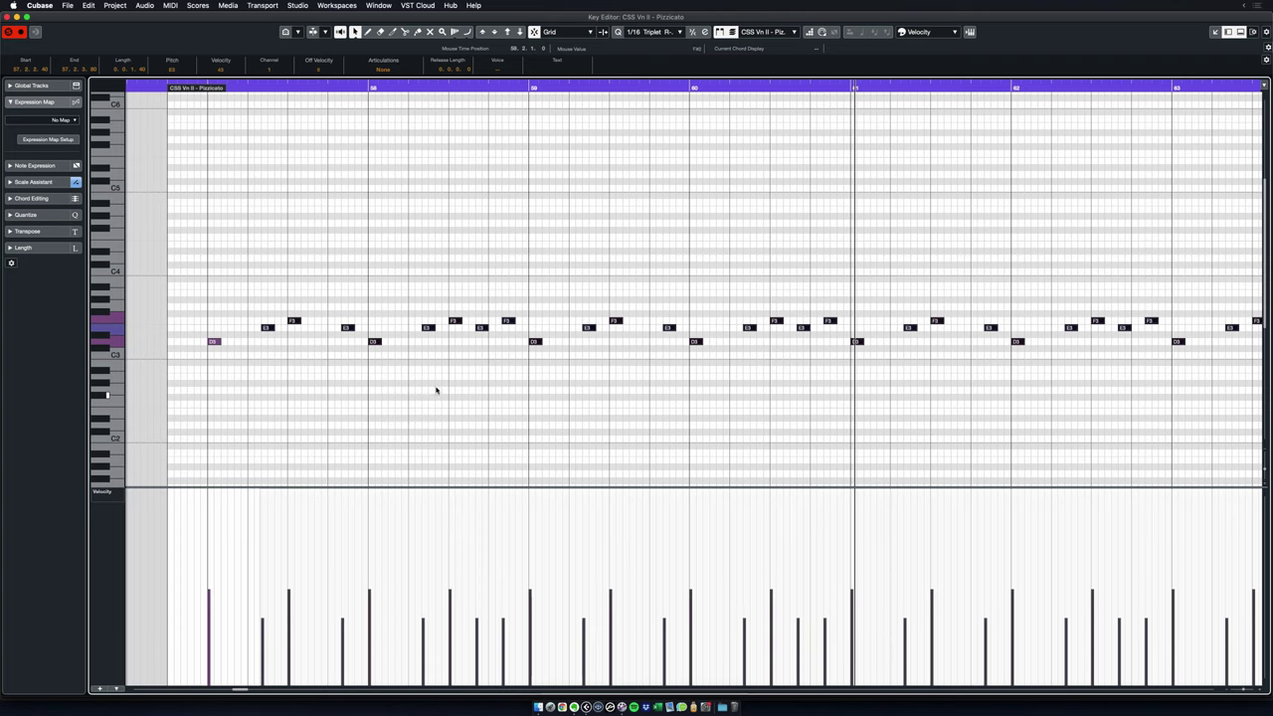
Step: Reapply the 1/16 Triplet R-12 quantize to the selected notes and play back the loosened pizzicato rhythm
scroll(505, 378, "up", 3)
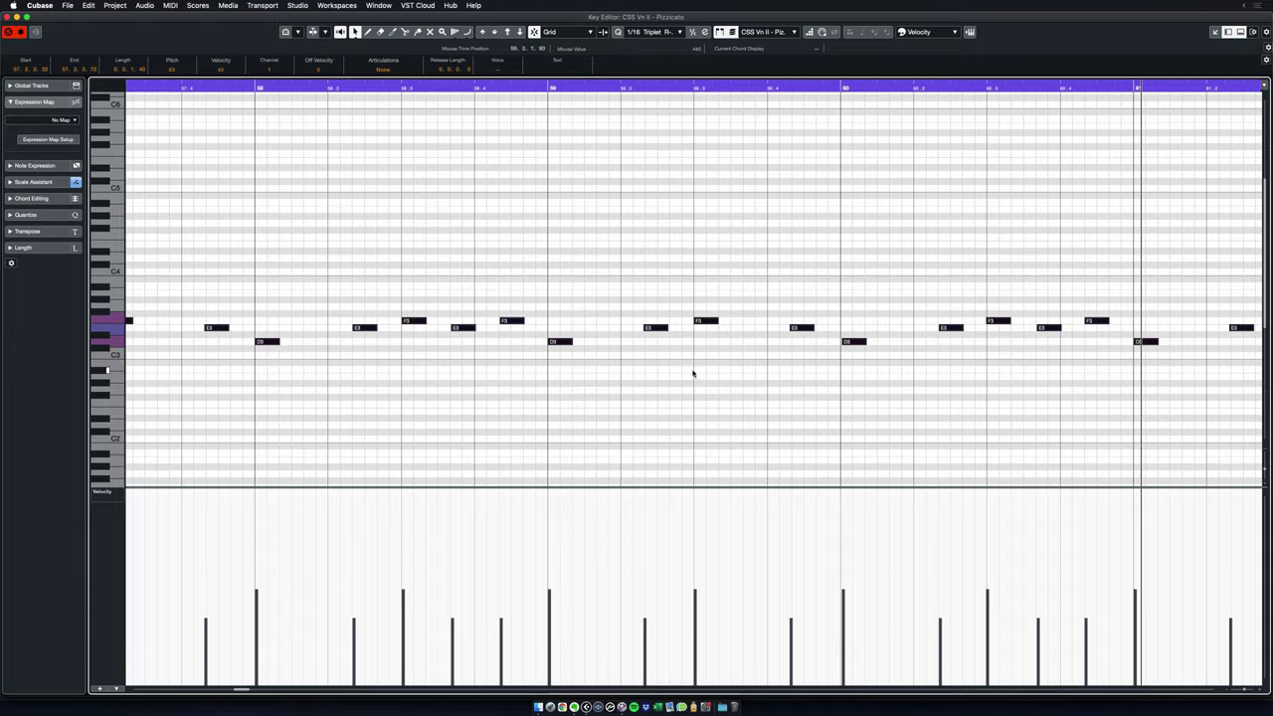
scroll(660, 374, "down", 2)
scroll(661, 374, "down", 2)
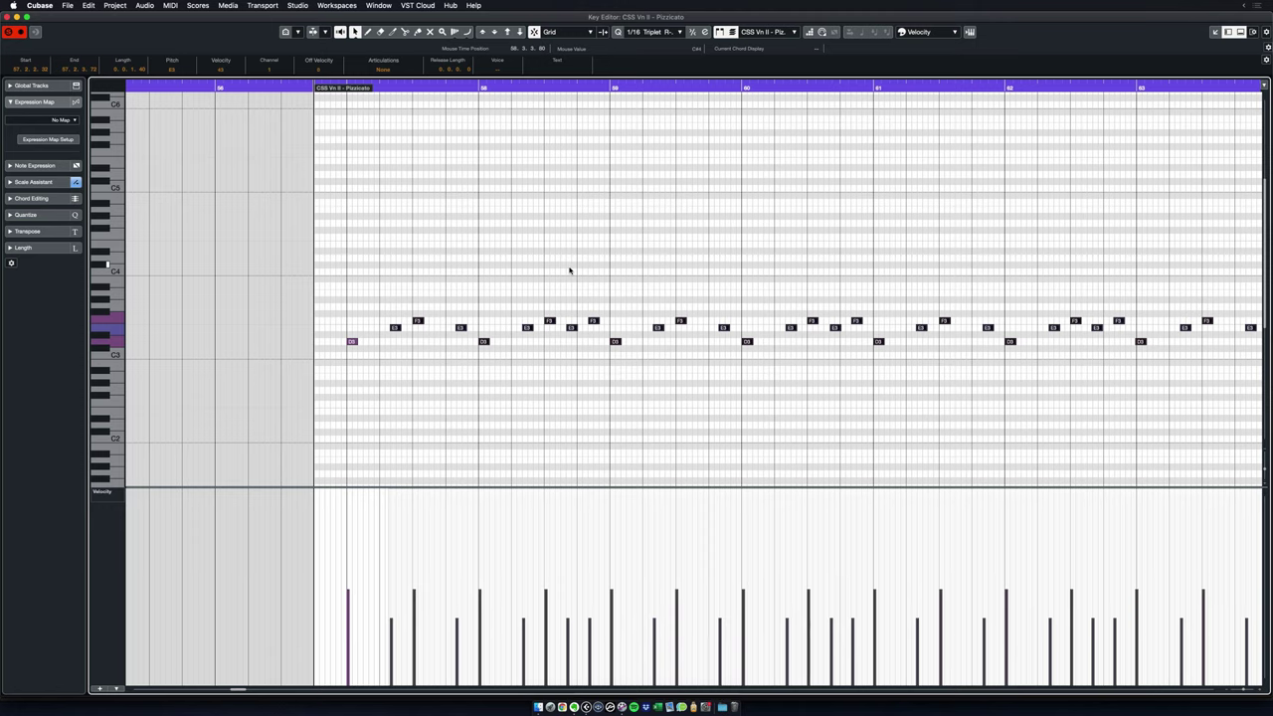
key("space")
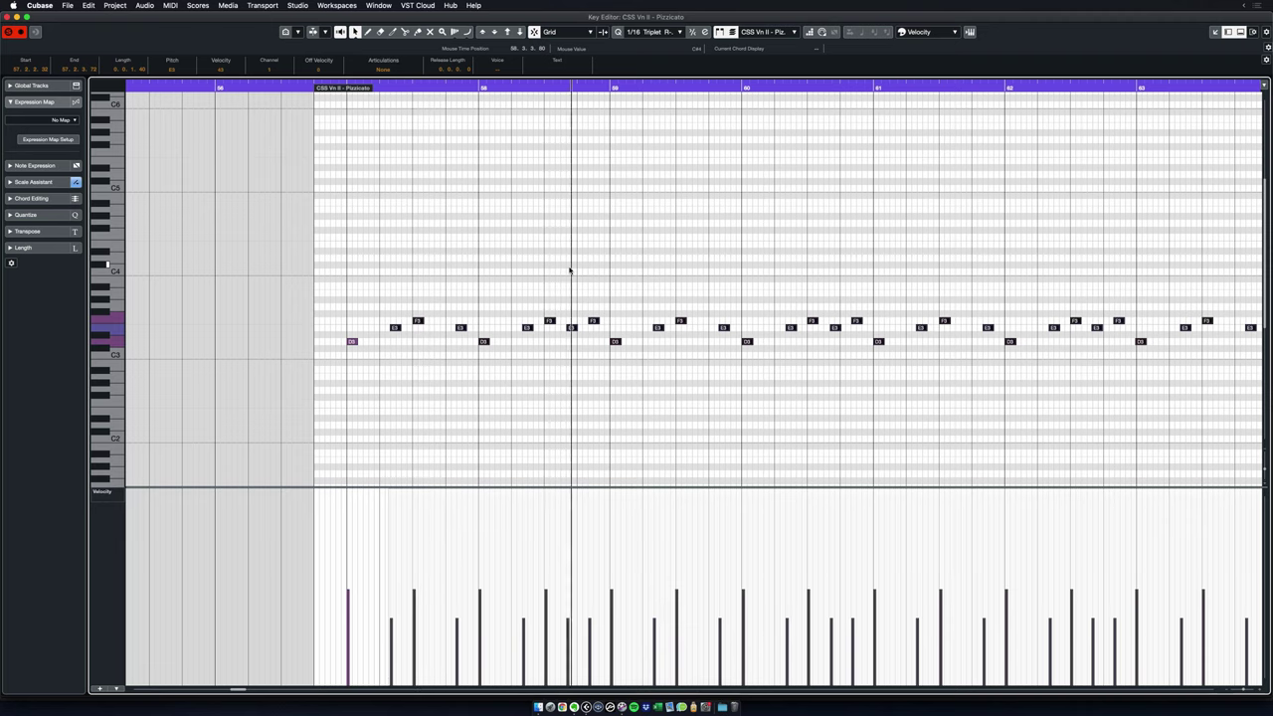
key("space")
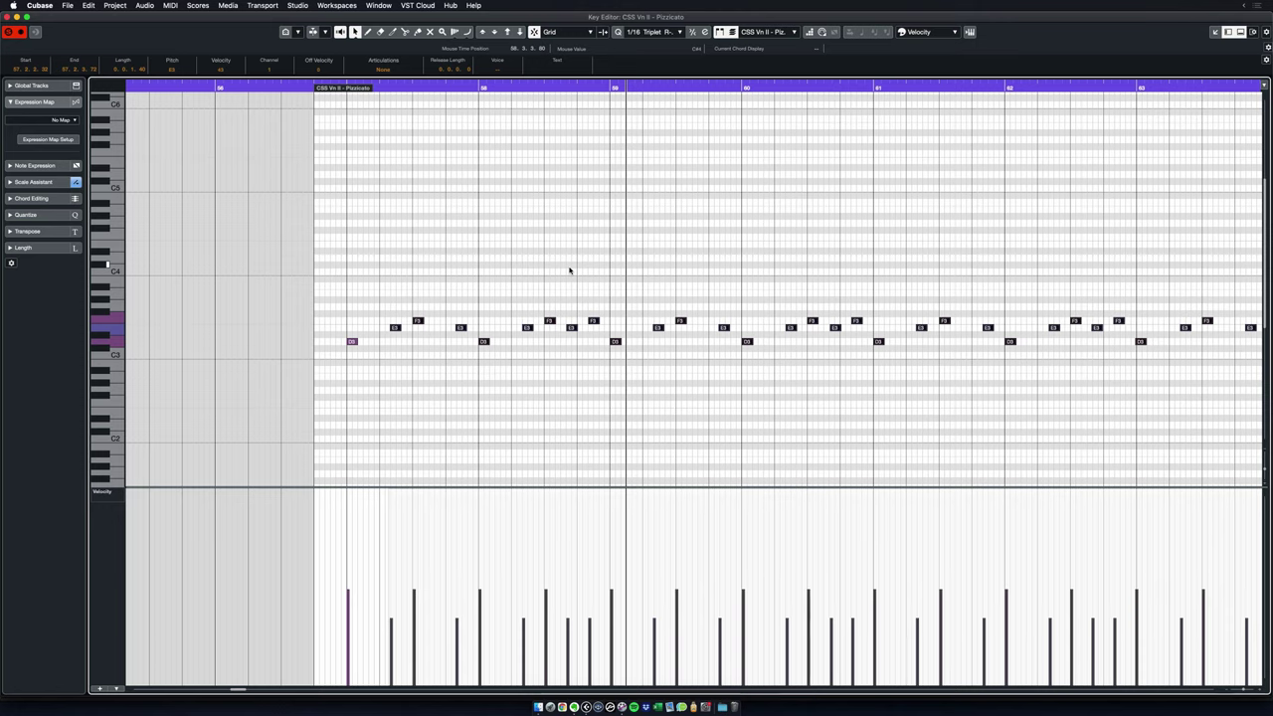
key("space")
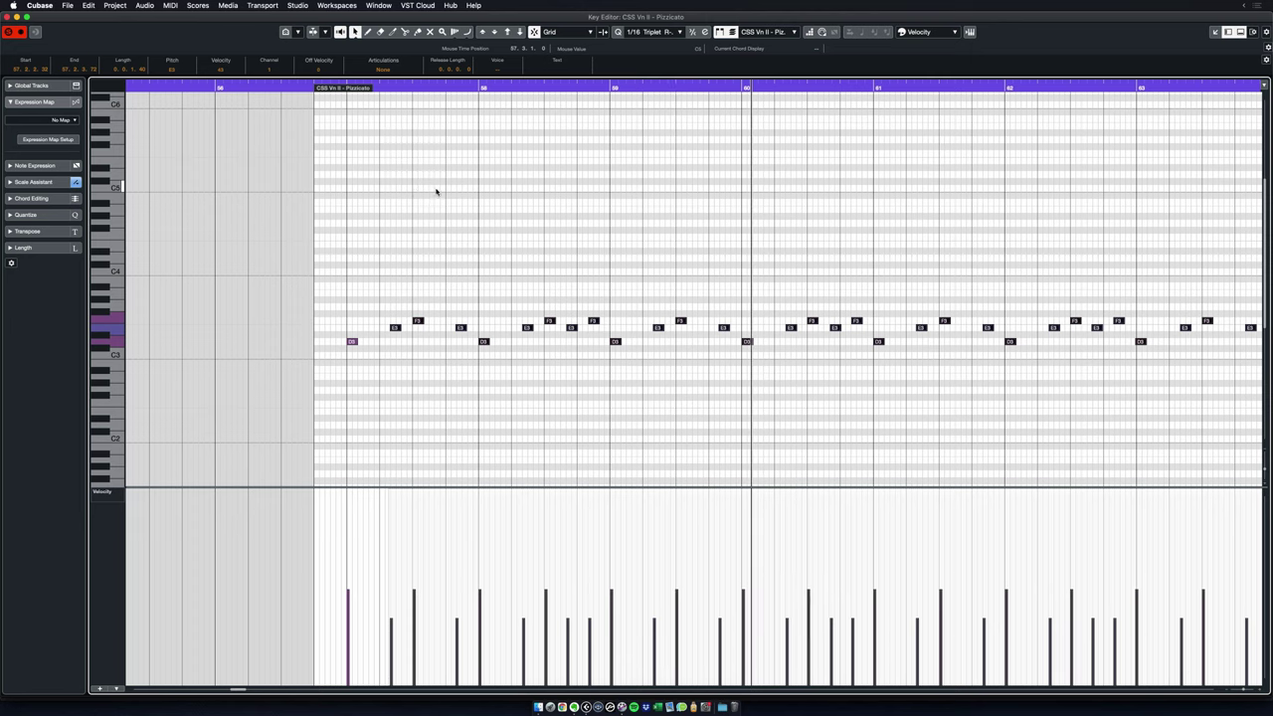
Step: Clear the selection, then select only the D3 and F3 notes of bar 57 to check their velocity
left_click(625, 226)
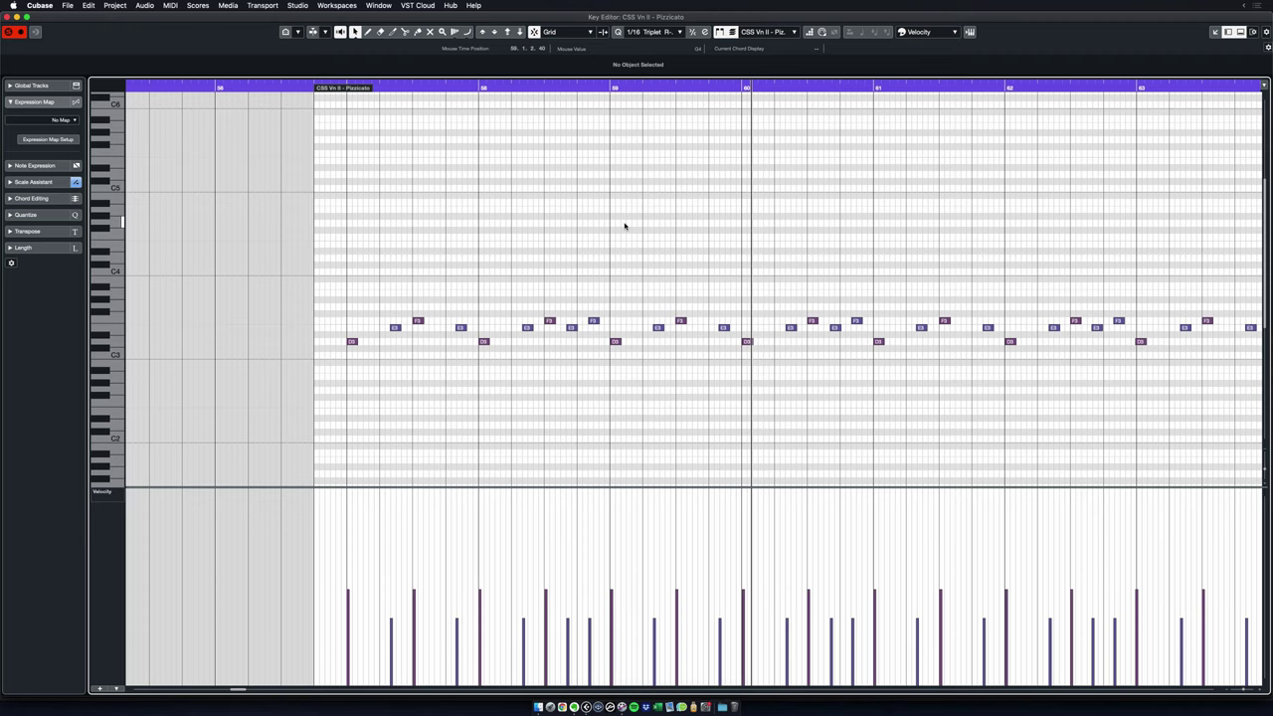
scroll(594, 360, "up", 2)
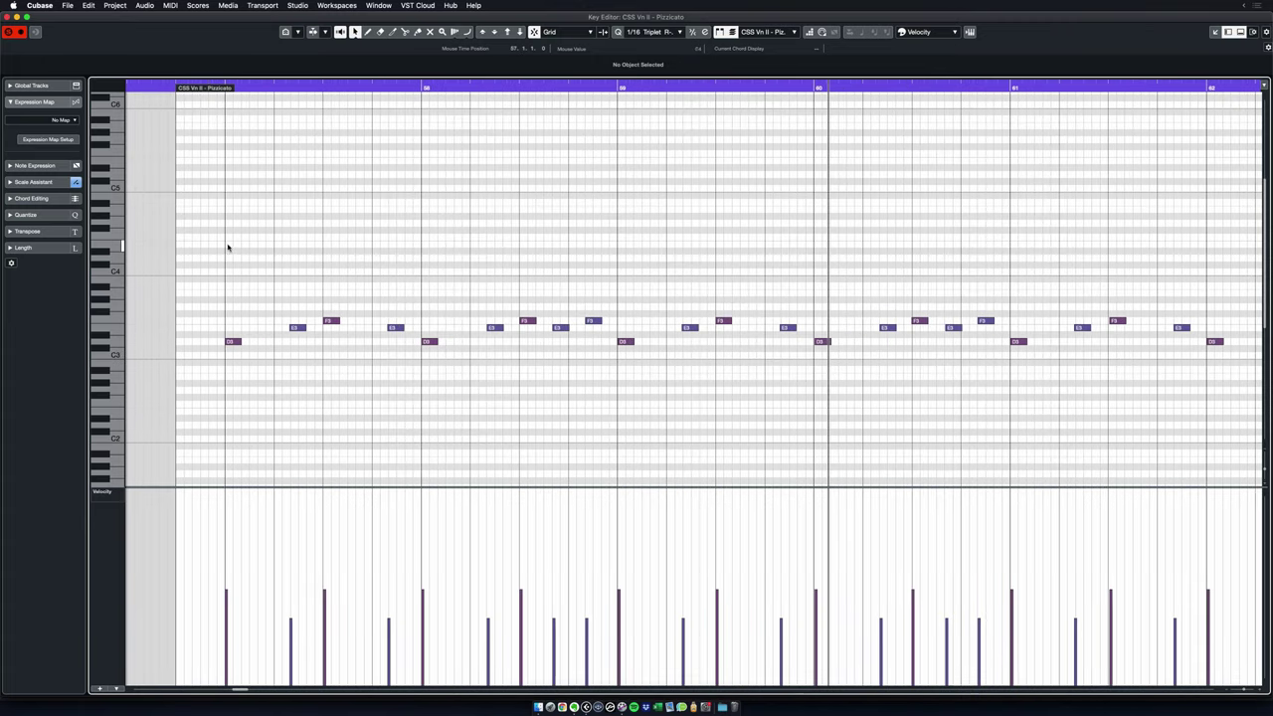
left_click_drag(219, 243, 252, 372)
left_click(330, 321, "shift")
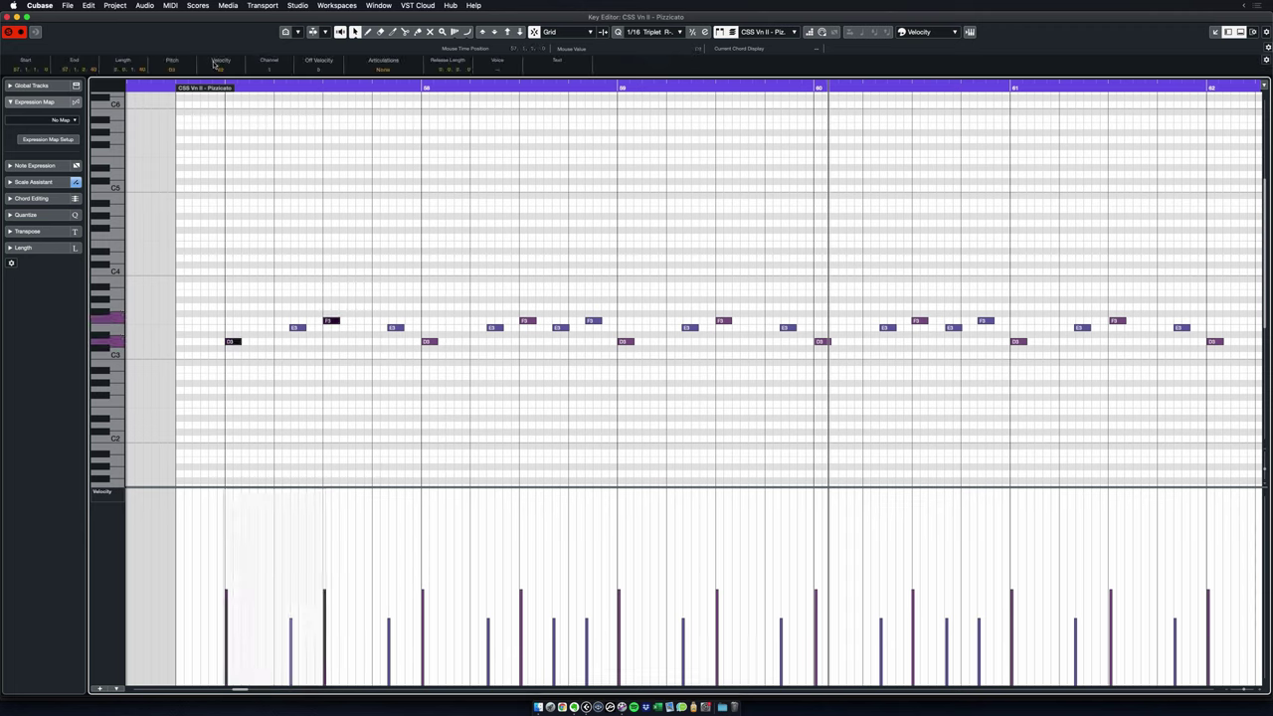
Step: Clear the selection, then select only the E3 notes of bars 57 and 58 to check their velocity
left_click(363, 180)
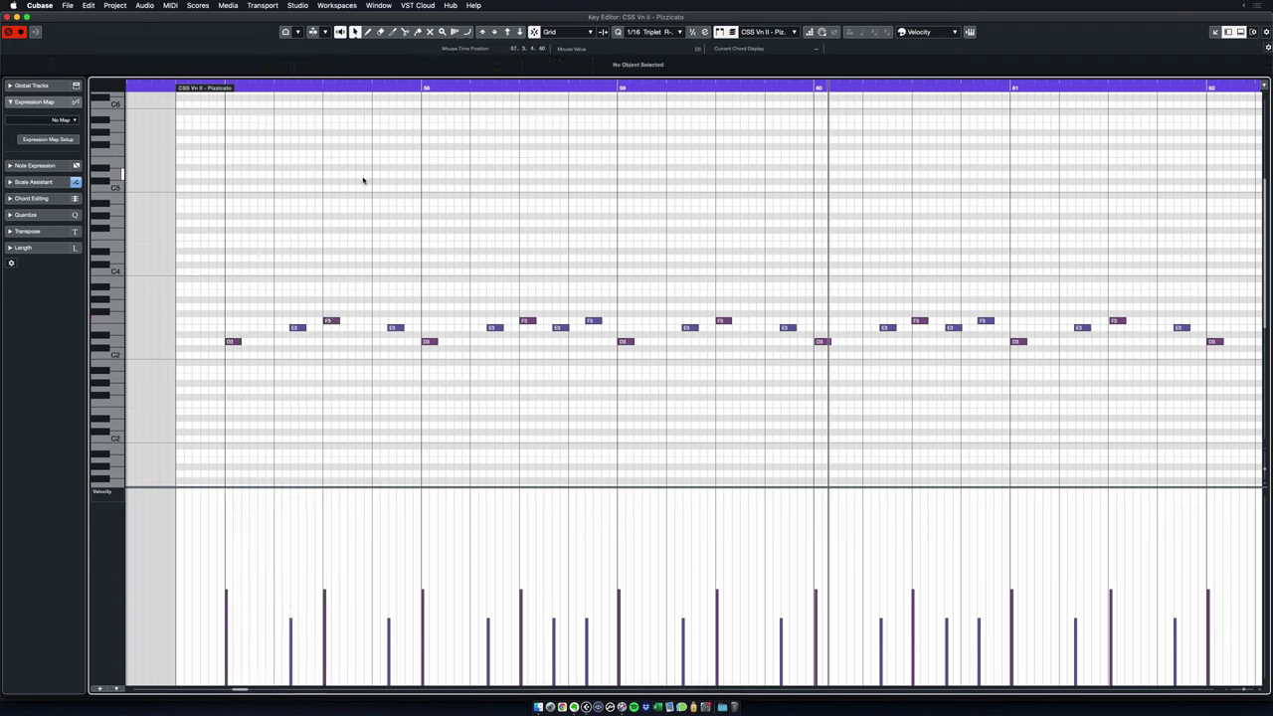
left_click_drag(276, 291, 304, 358)
left_click(394, 327, "shift")
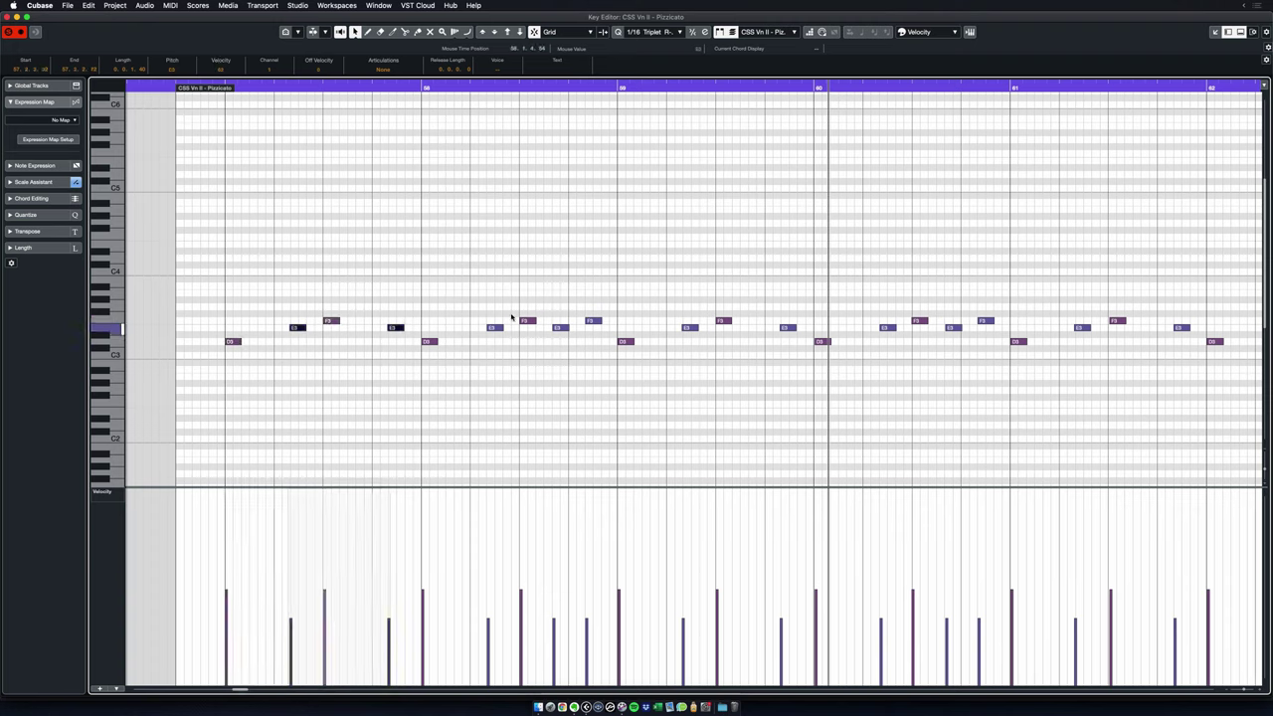
left_click_drag(547, 292, 574, 358)
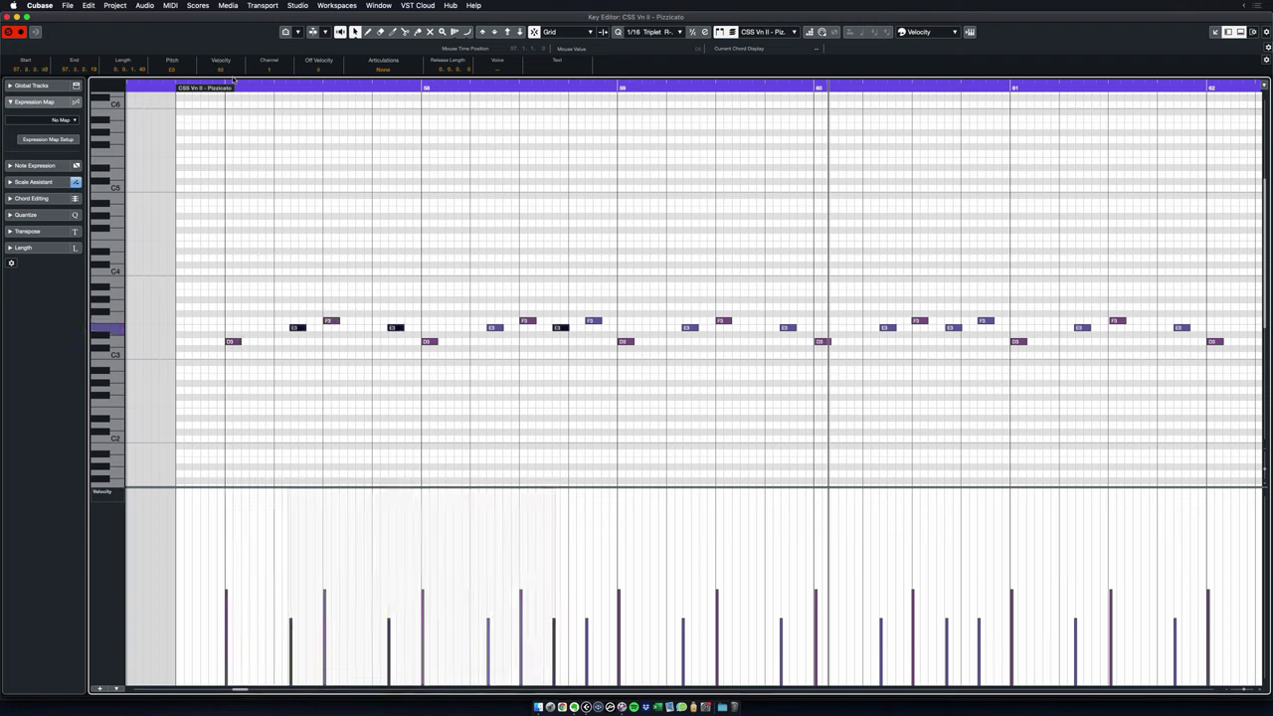
left_click(534, 221)
Step: Select the unaccented E3 and F3 notes of bars 57 to 60 and give them uneven velocities, mostly below the accented notes
scroll(527, 229, "down", 2)
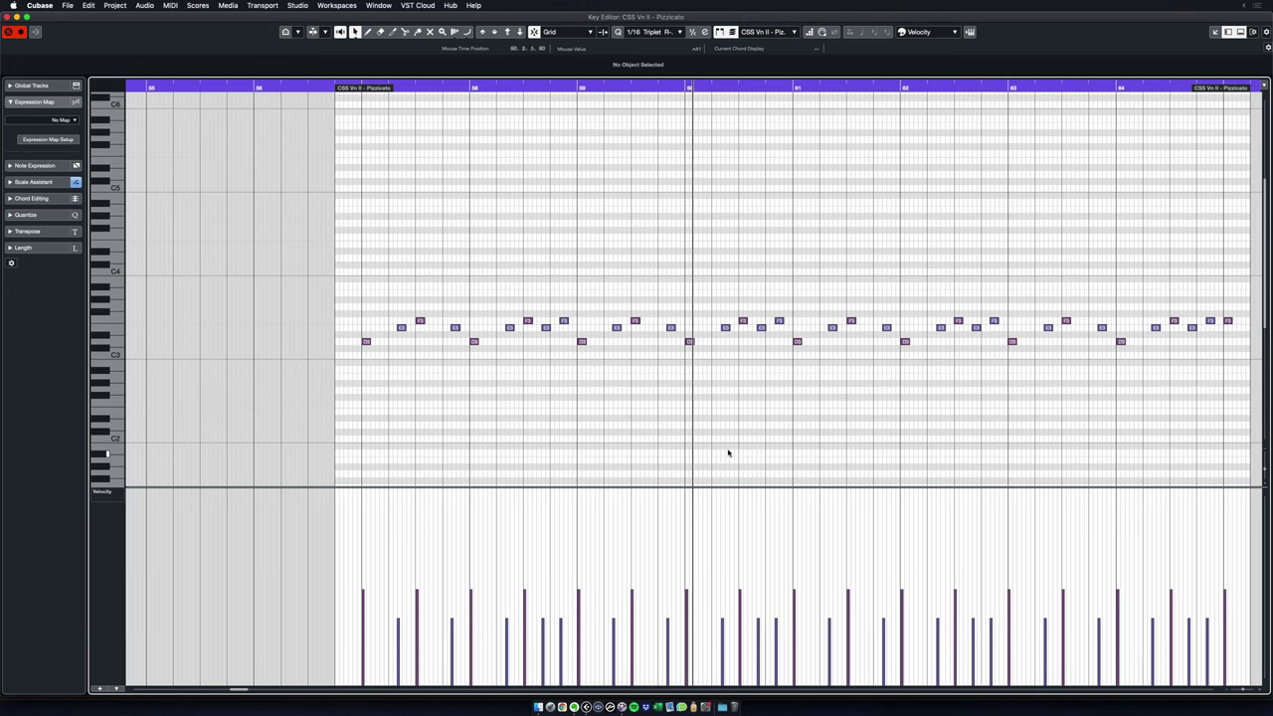
scroll(651, 413, "up", 3)
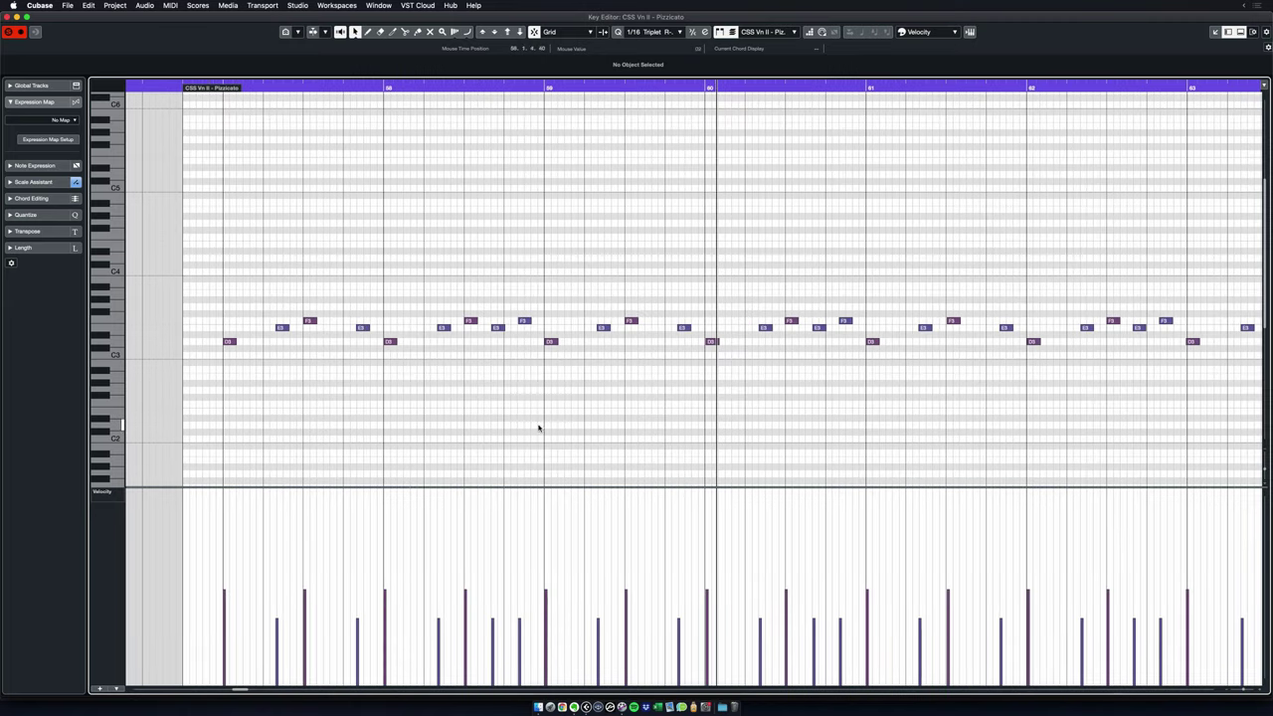
left_click_drag(271, 297, 287, 363)
left_click_drag(266, 299, 291, 356)
left_click_drag(367, 349, 369, 351)
left_click_drag(431, 304, 448, 348)
left_click_drag(493, 300, 531, 353)
left_click_drag(589, 302, 604, 337)
left_click_drag(673, 304, 688, 338)
left_click_drag(754, 314, 850, 335)
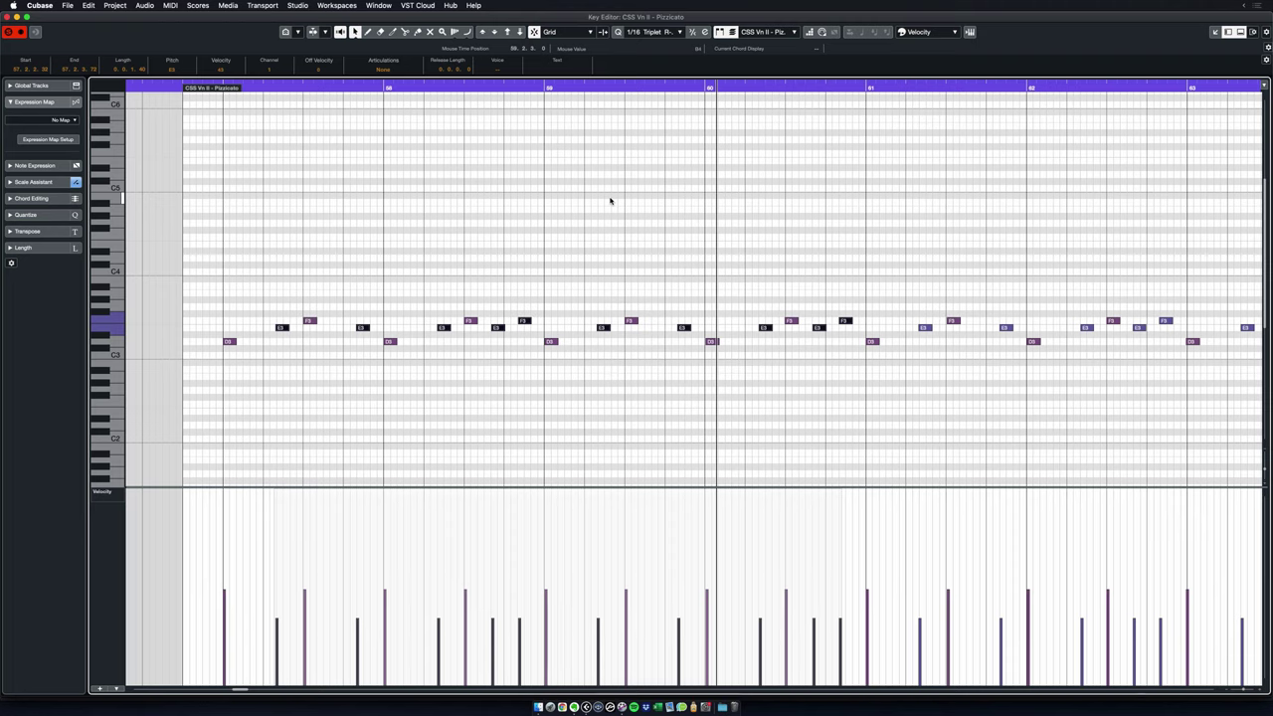
key("super+shift+z")
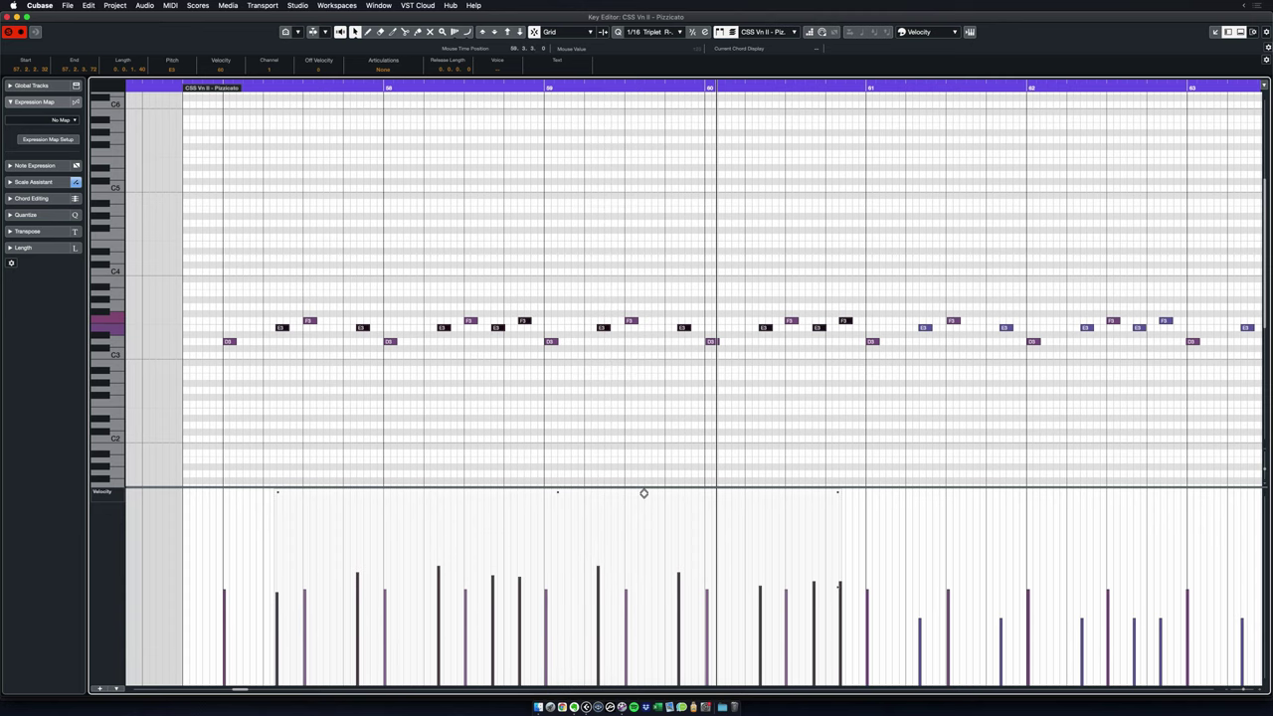
left_click_drag(644, 497, 643, 507)
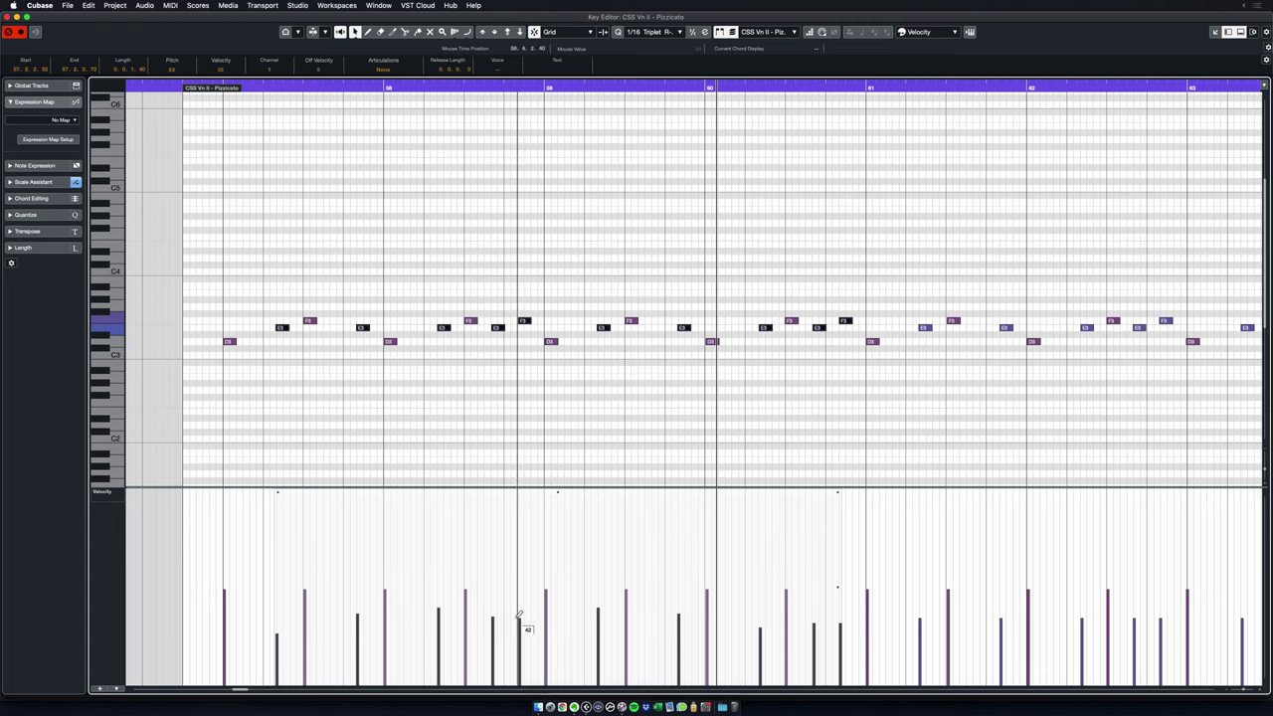
left_click(606, 417)
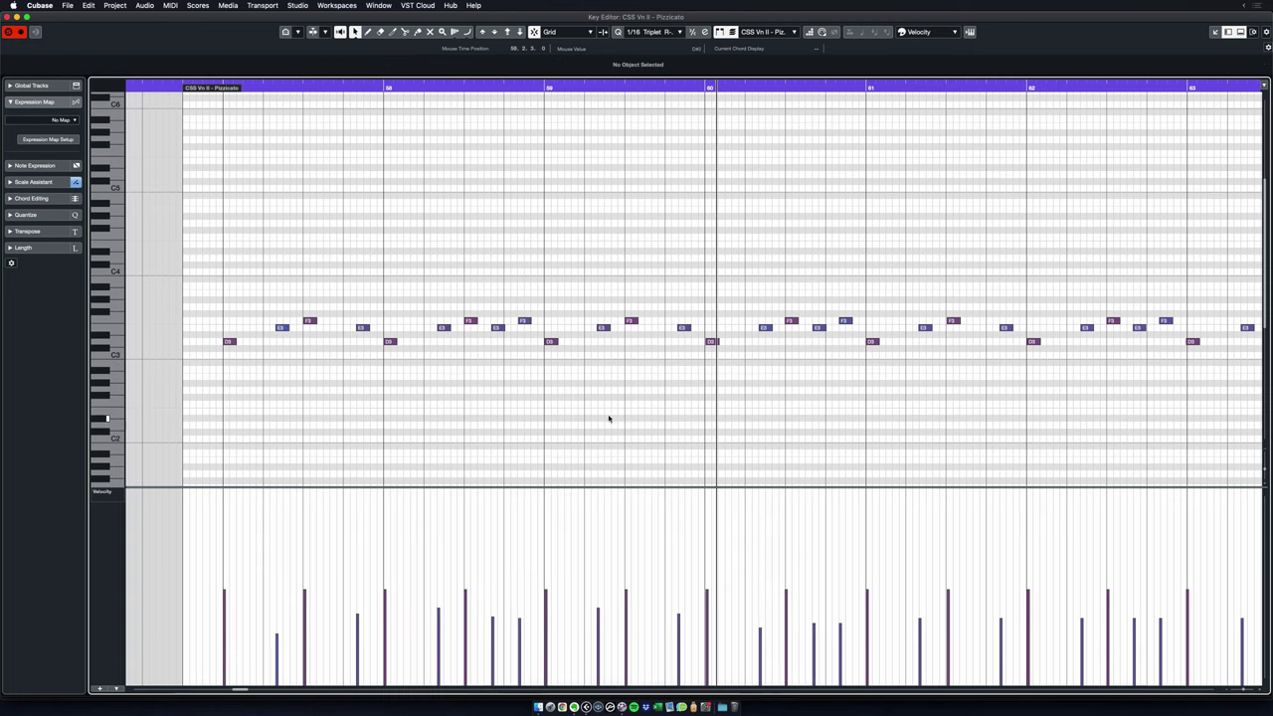
Step: Play the pizzicato part from its start to hear the varied velocities, and close its editor
left_click(175, 81)
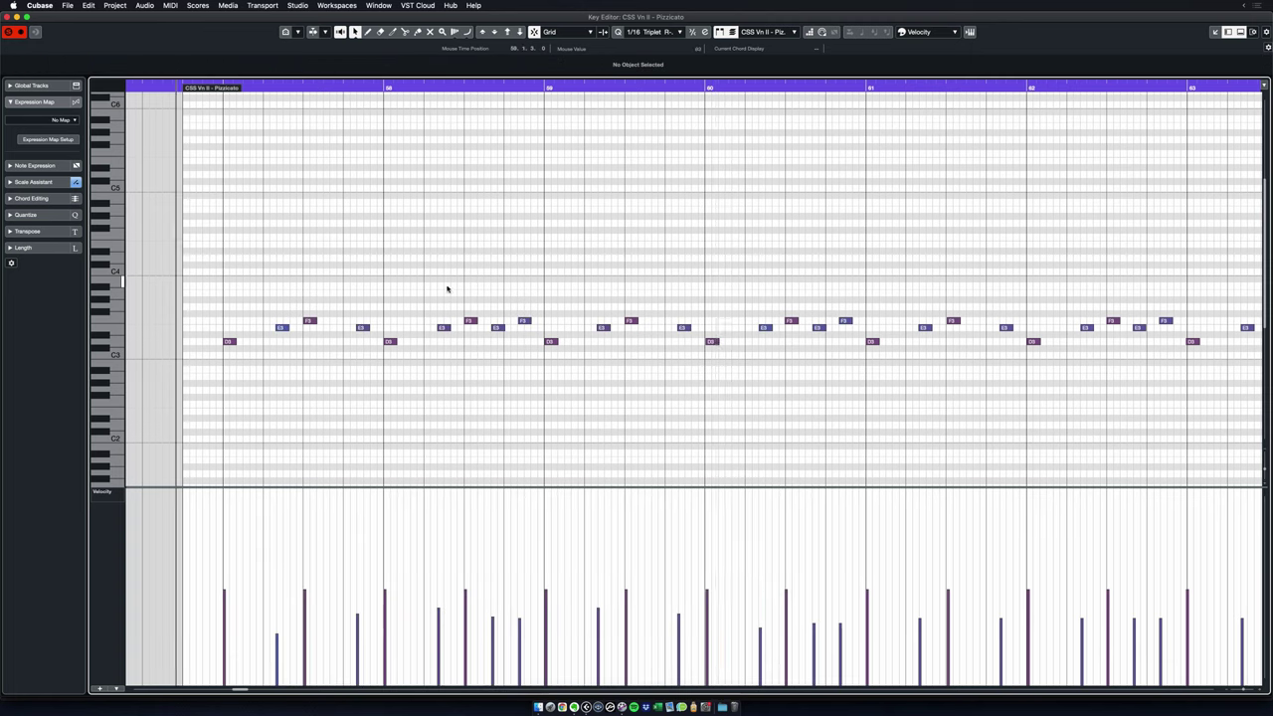
key("space")
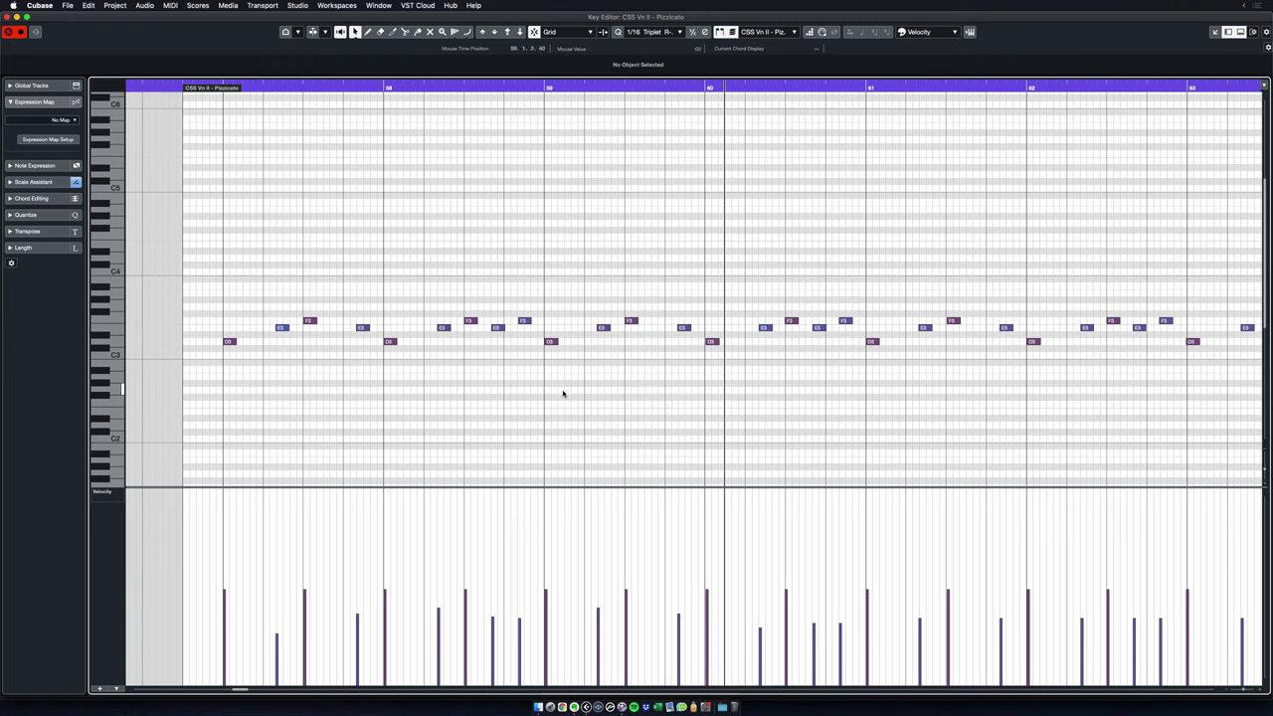
key("Return")
key("Return")
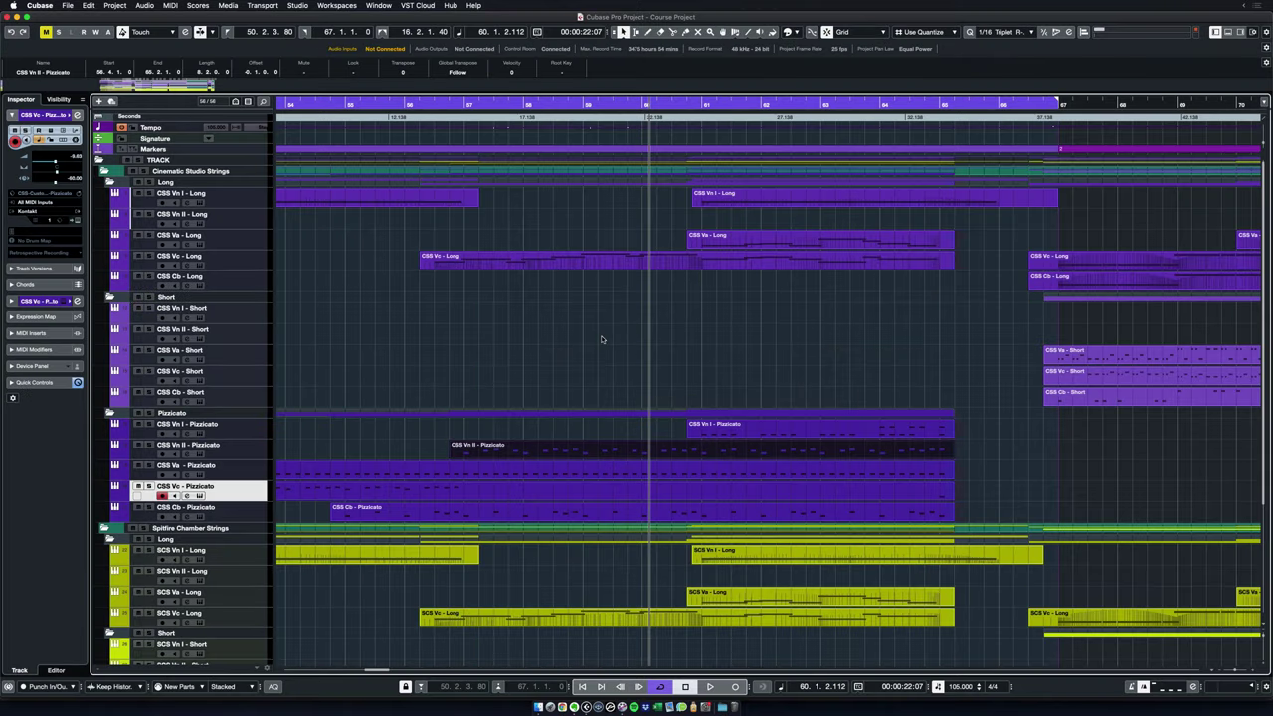
Step: Open the CSS Vc - Long part that starts at bar 66 in the Key Editor and play it from bar 67
left_click(601, 339)
scroll(589, 337, "down", 3)
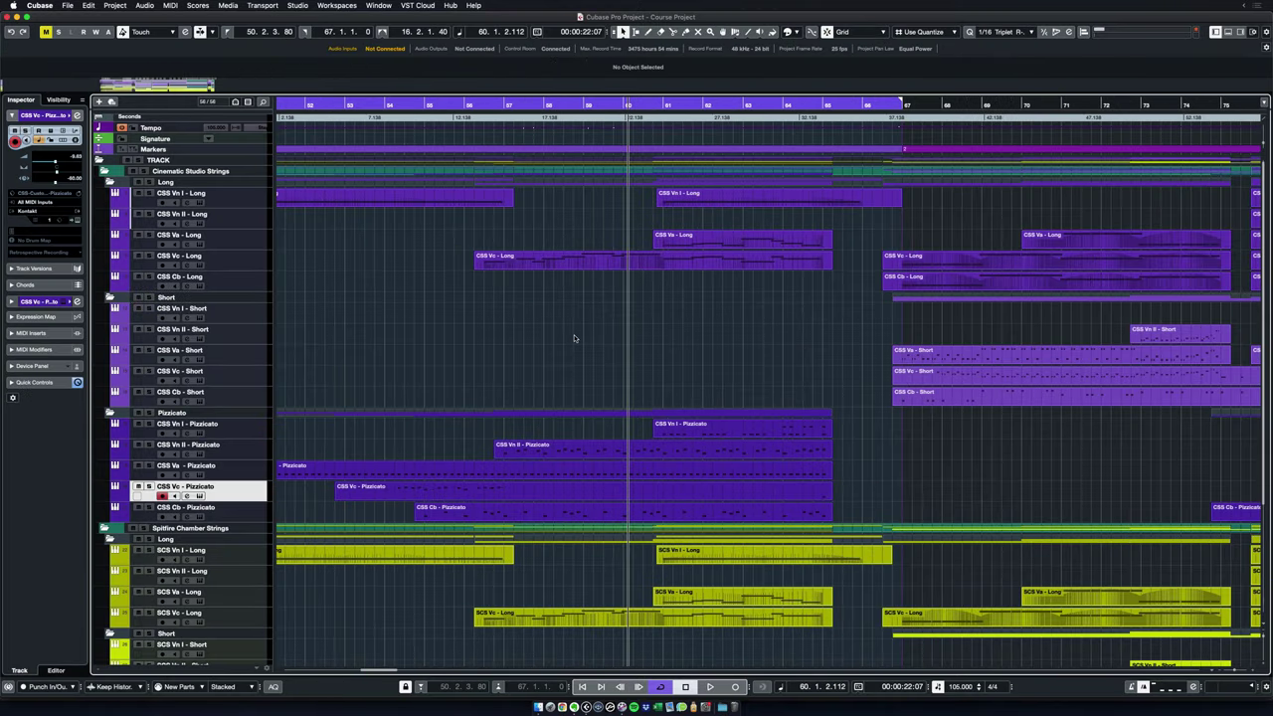
scroll(576, 343, "up", 1)
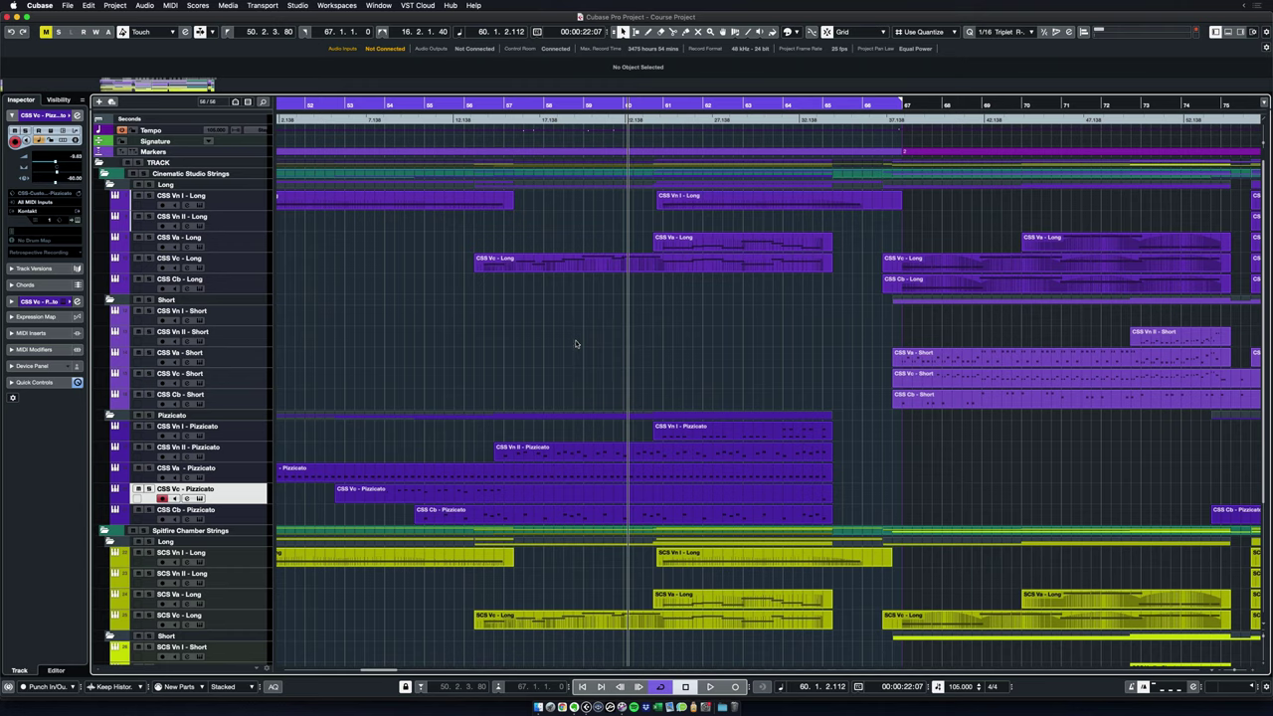
scroll(709, 339, "right", 10)
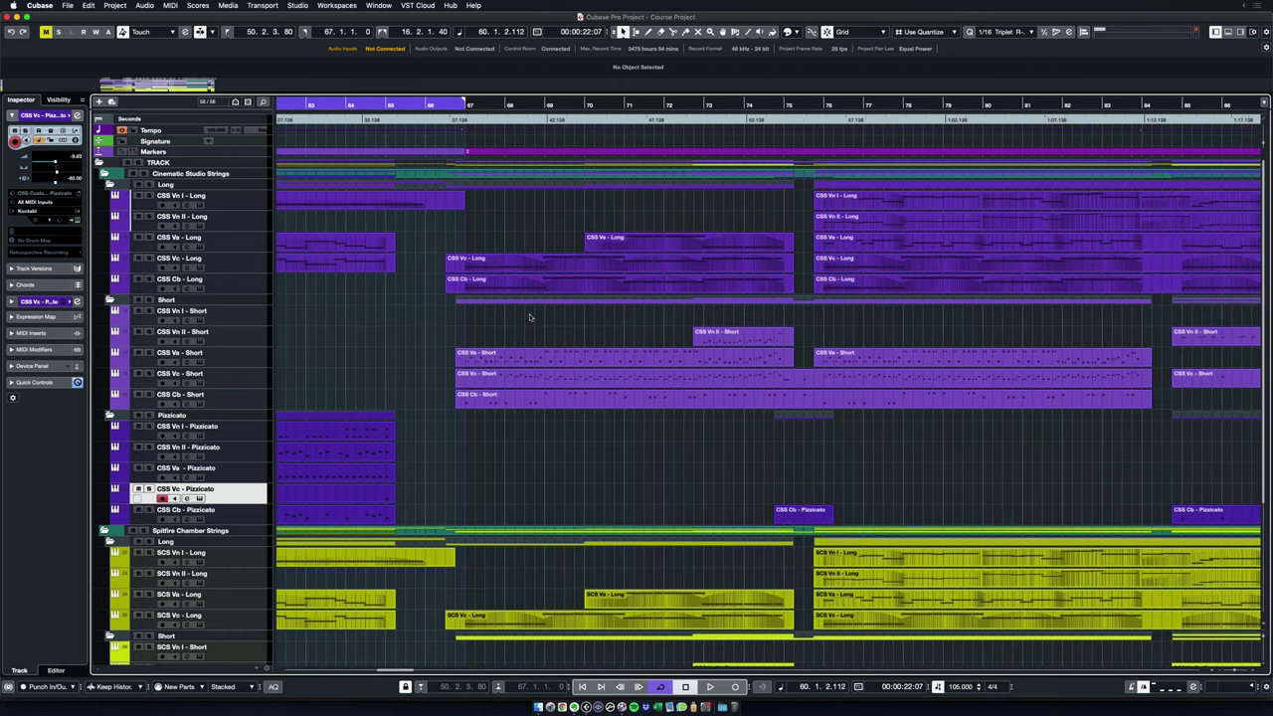
left_click(566, 288)
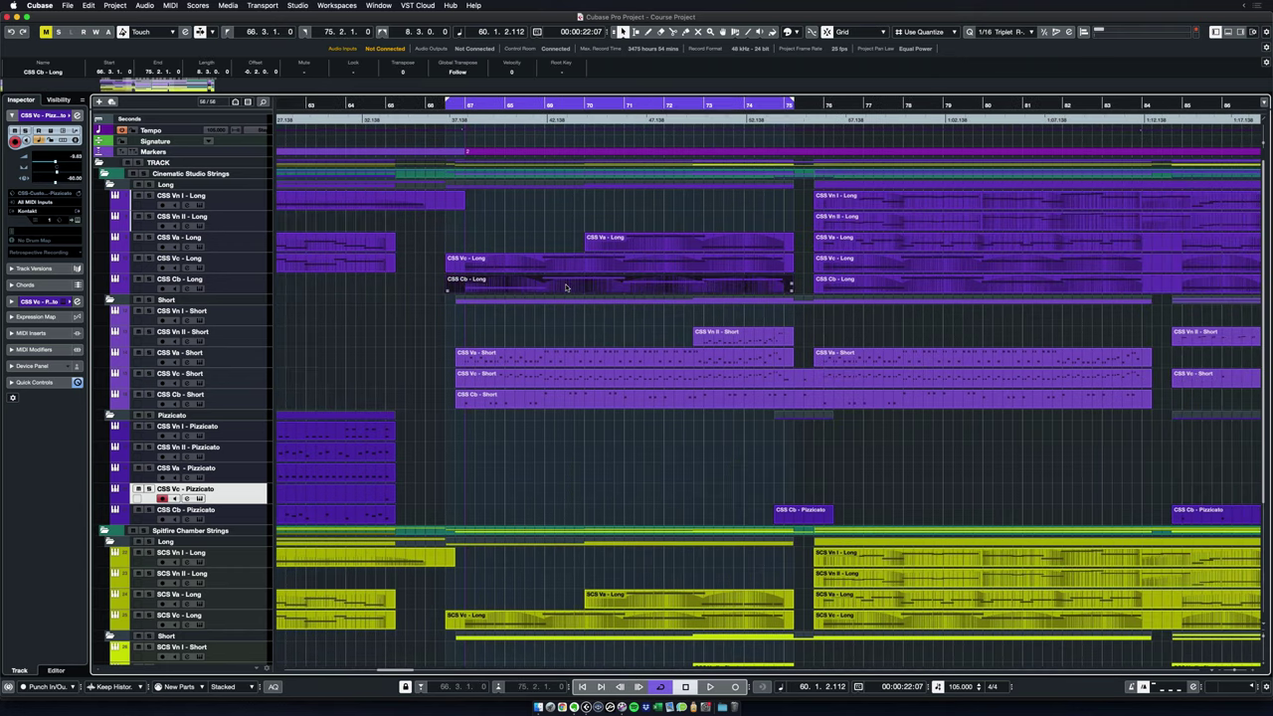
left_click(574, 267)
double_click(574, 266)
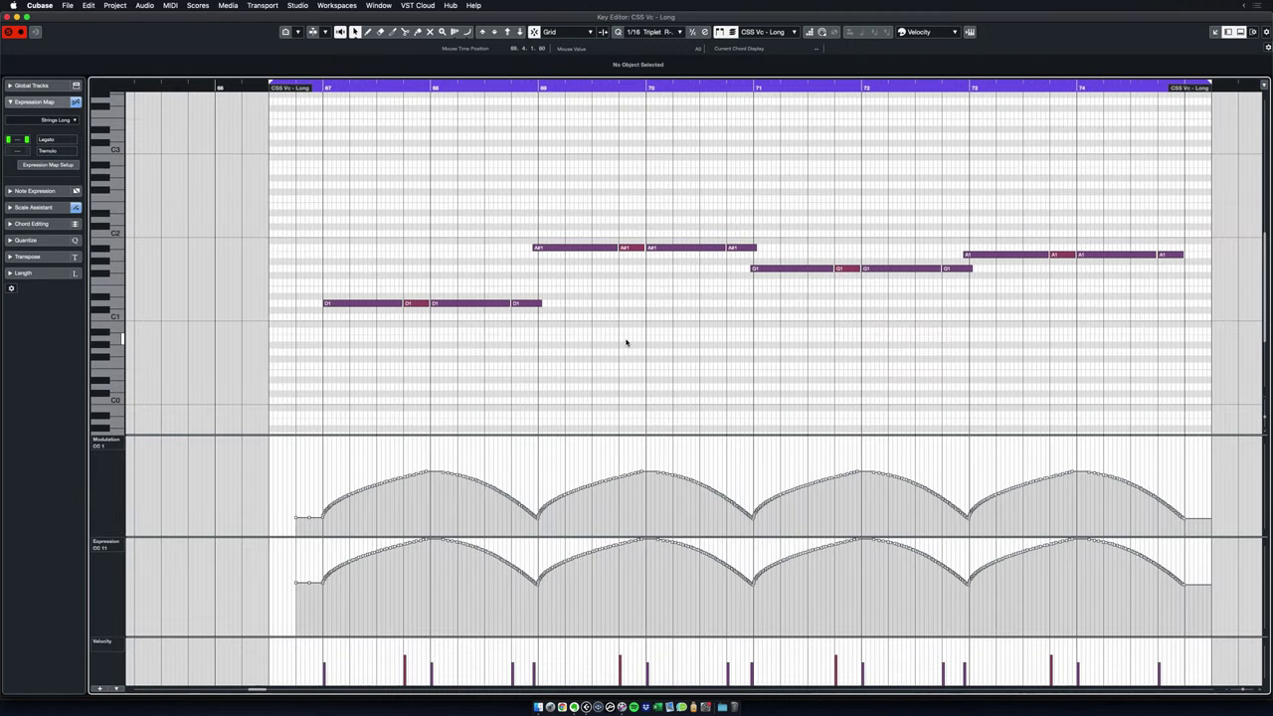
scroll(625, 341, "right", 3)
left_click(277, 88)
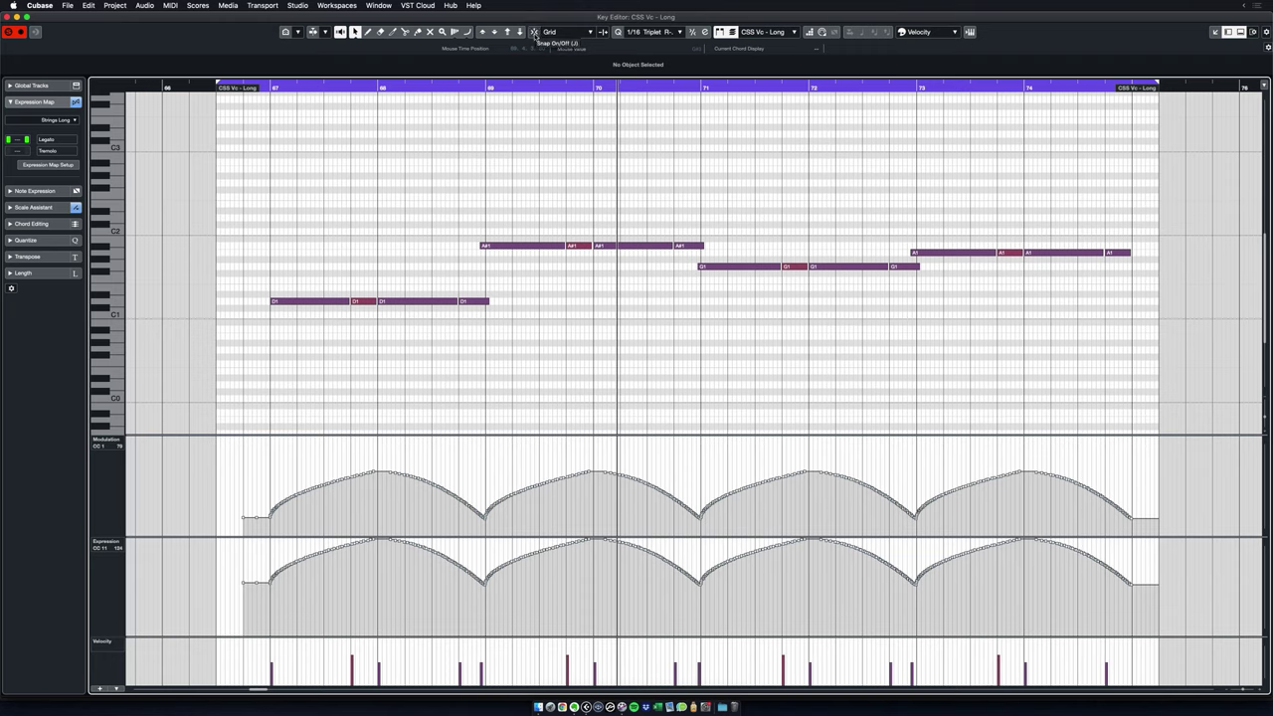
Step: With snap off, redraw the CC 1 Modulation curve freehand as four uneven two-bar swells from bar 67 to bar 75
key("8")
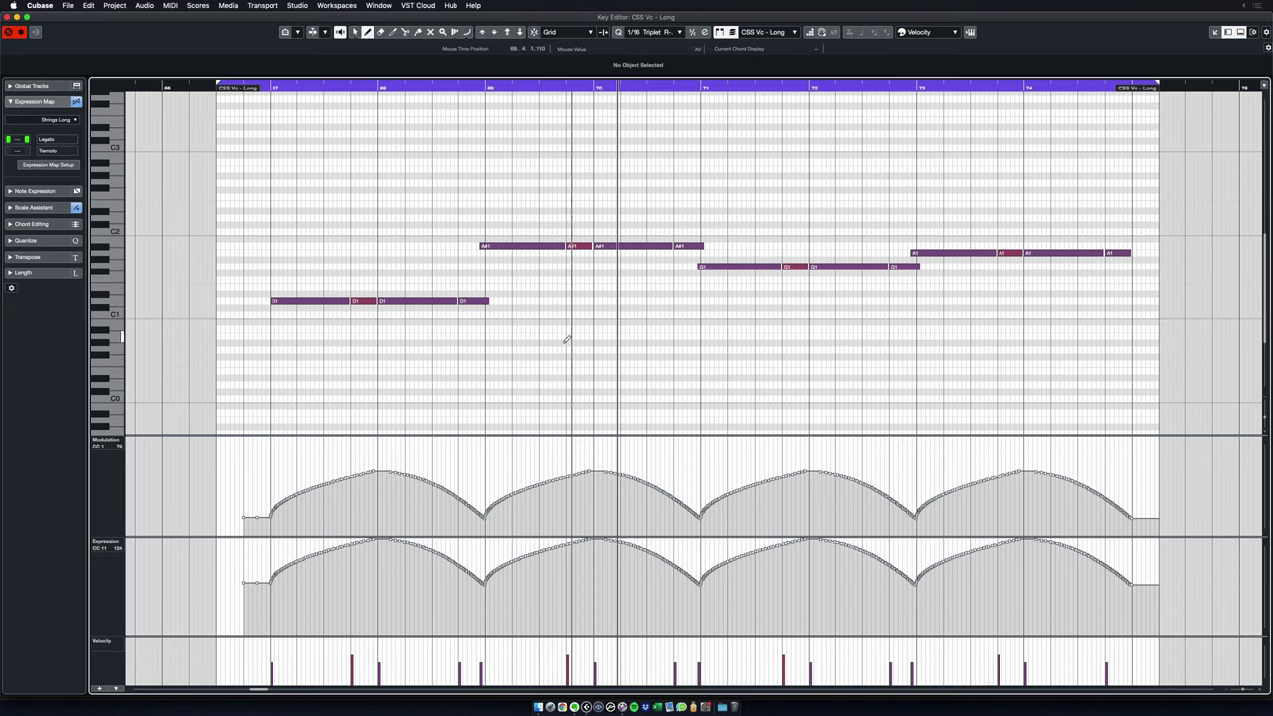
mouse_move(270, 516)
left_mouse_down()
mouse_move(386, 474)
mouse_move(483, 518)
mouse_move(526, 494)
mouse_move(509, 498)
mouse_move(609, 473)
mouse_move(696, 515)
mouse_move(807, 474)
mouse_move(866, 478)
mouse_move(917, 514)
mouse_move(1044, 475)
mouse_move(1135, 521)
left_mouse_up()
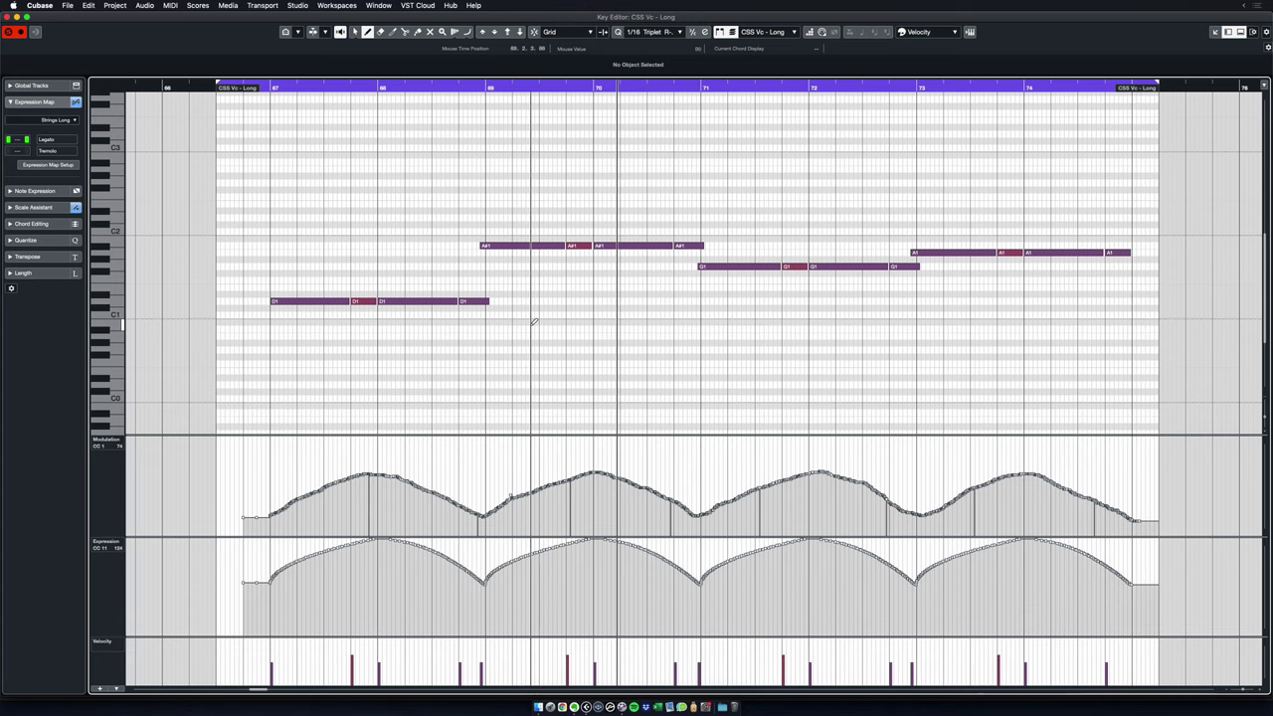
key("1")
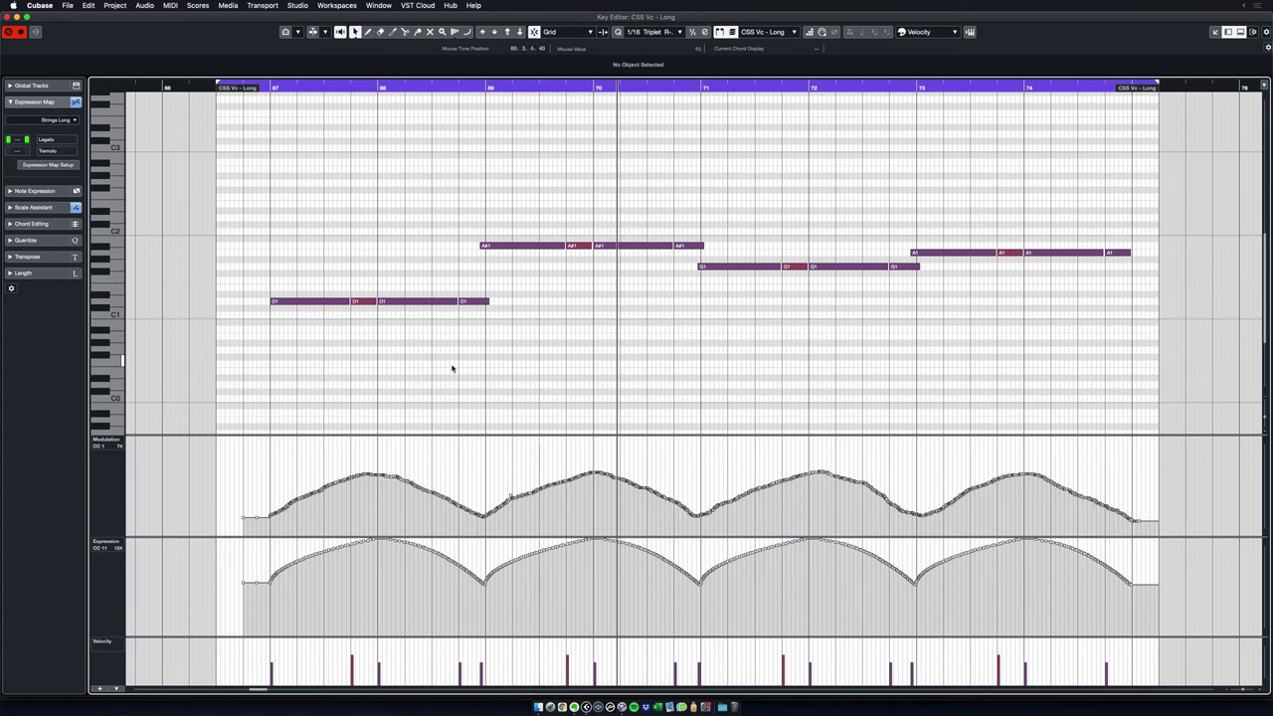
Step: Play the cello part from bar 67 with the hand-drawn modulation, replay it around bar 73, and close the Key Editor
left_click(266, 88)
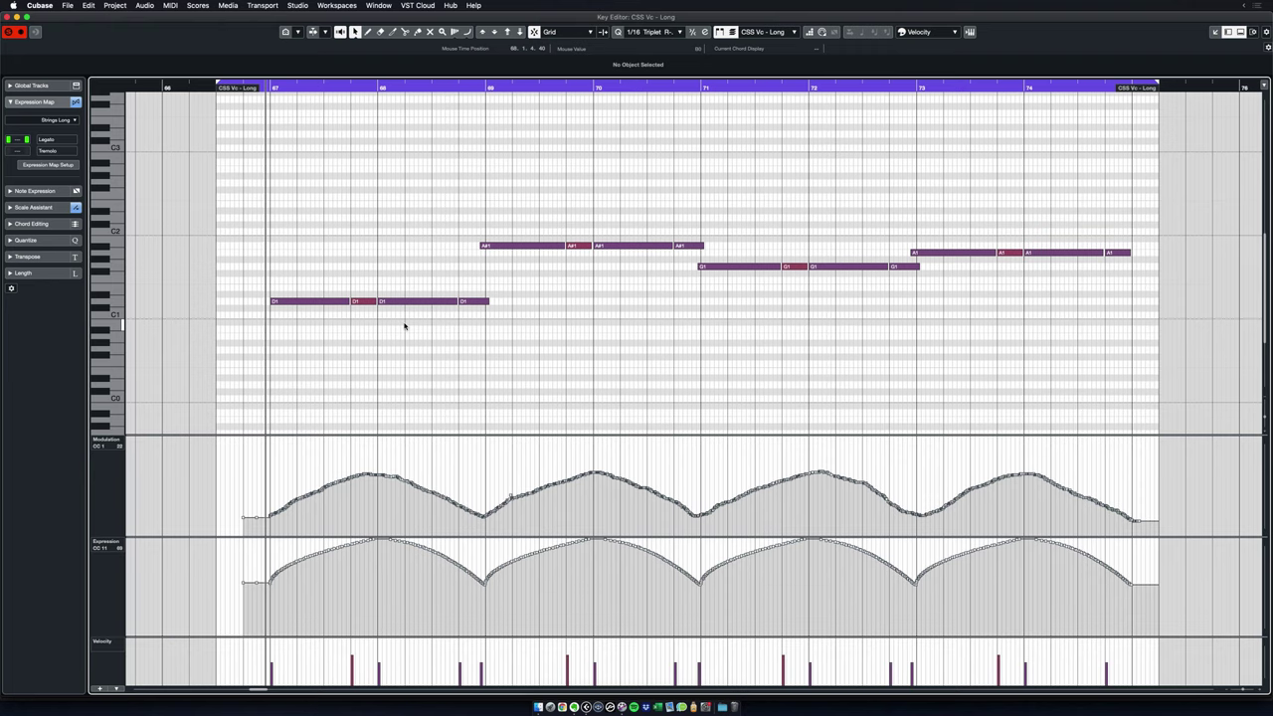
key("space")
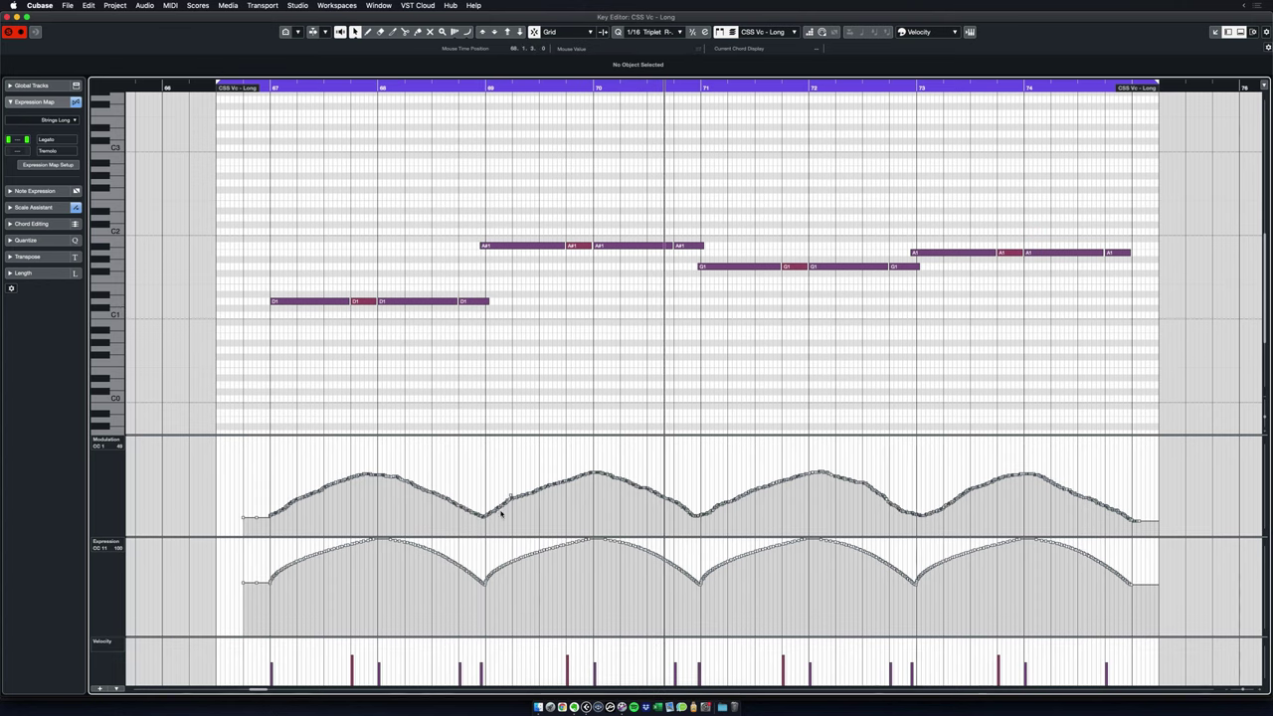
left_click(913, 191)
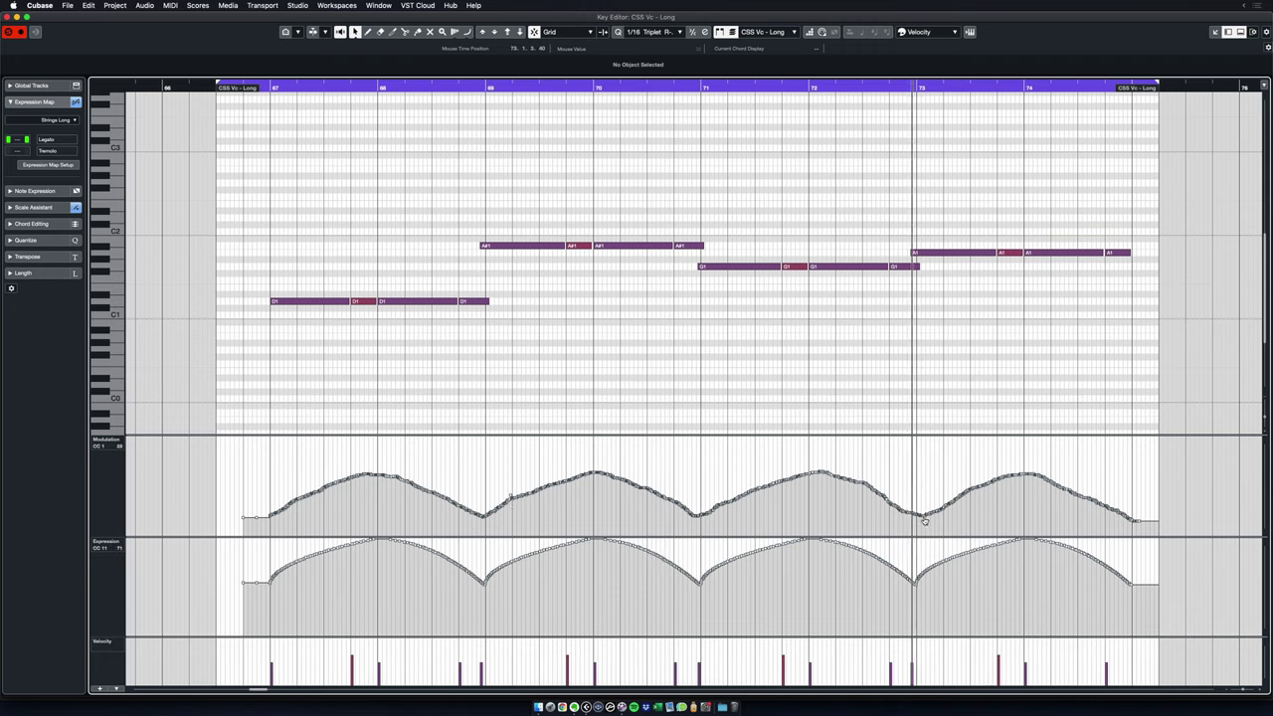
left_click(858, 121)
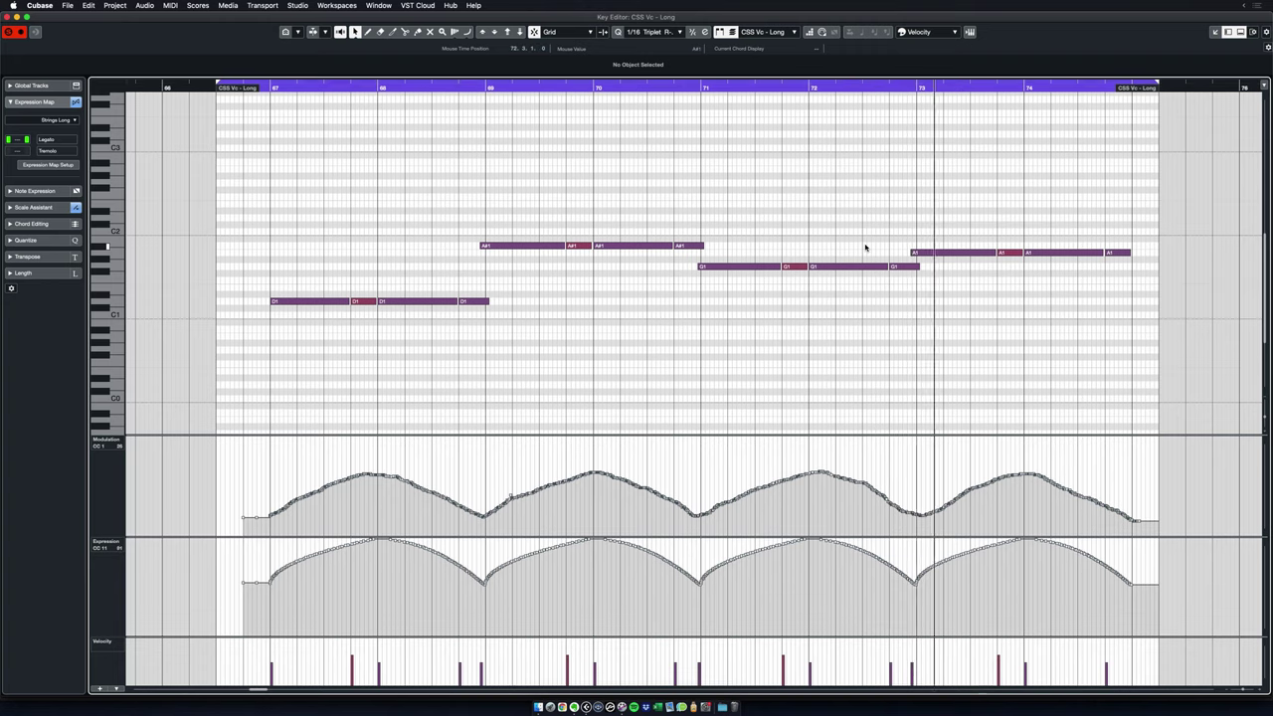
key("space")
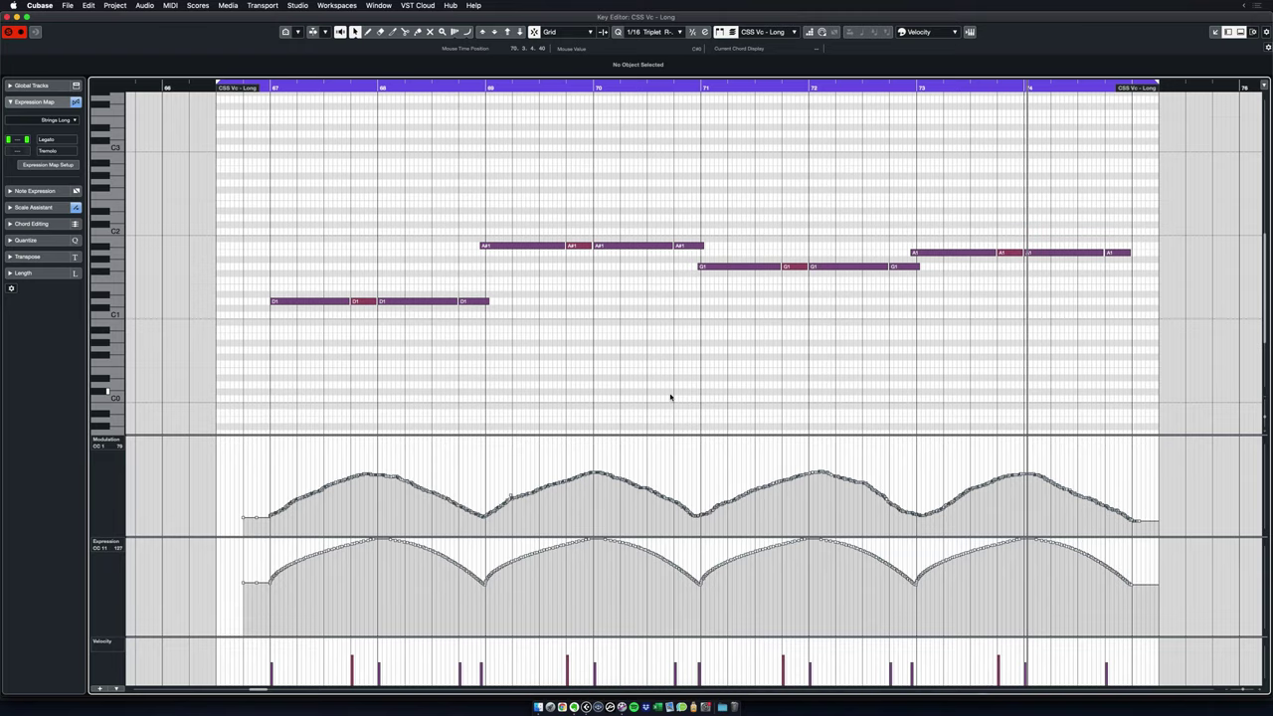
key("Return")
key("Return")
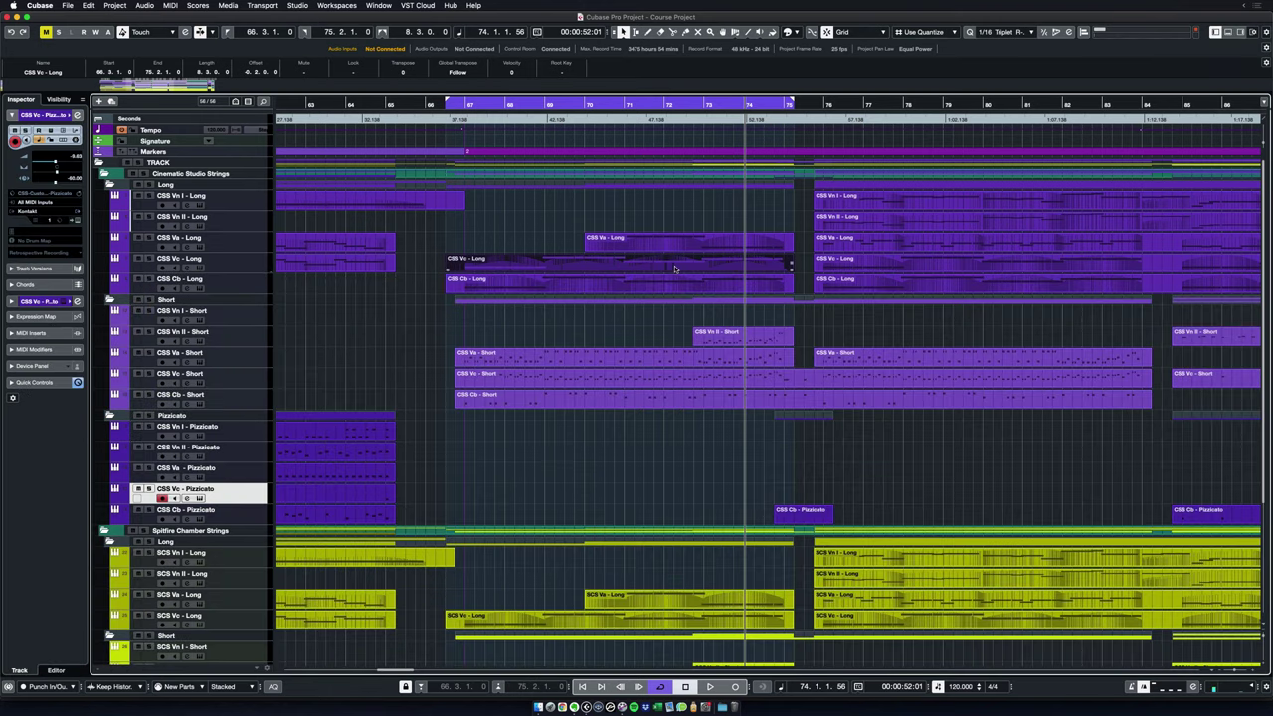
Step: Select the CSS Vc - Long and SCS Vc - Long tracks in turn to compare their layered cello parts, and clear the part selection
left_click(251, 267)
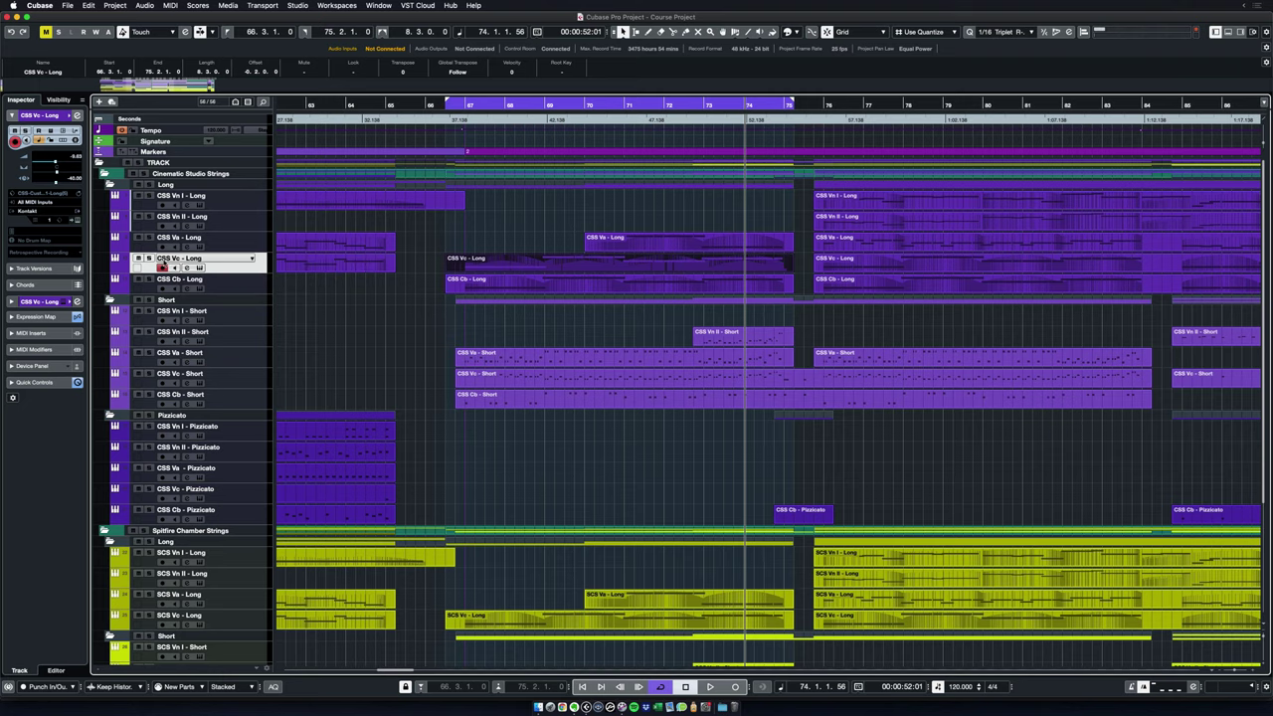
scroll(422, 401, "down", 5)
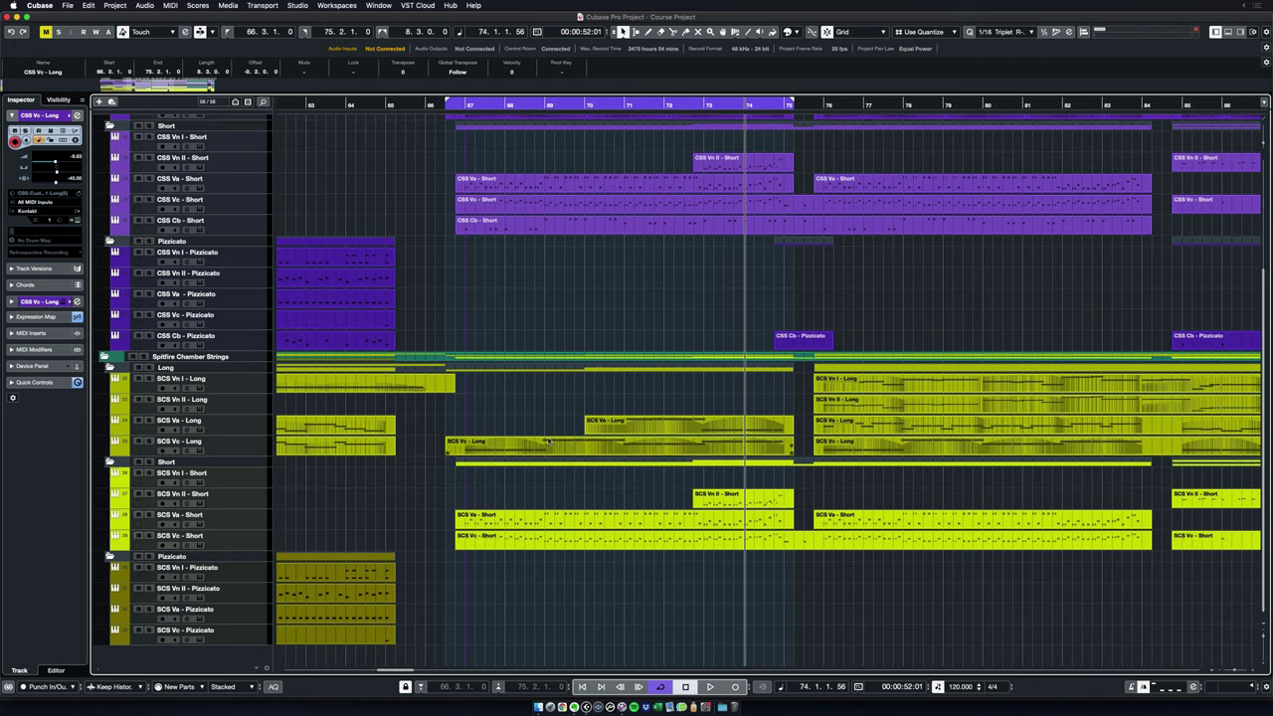
left_click(245, 443)
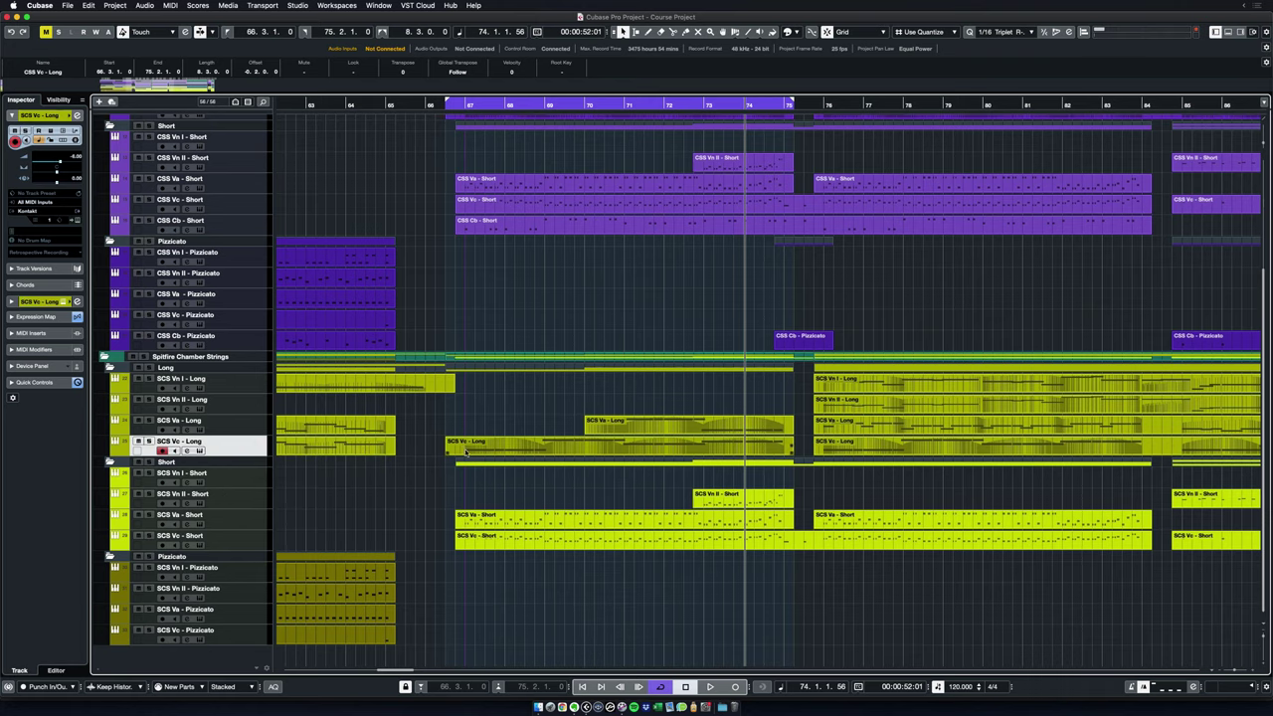
scroll(571, 269, "up", 3)
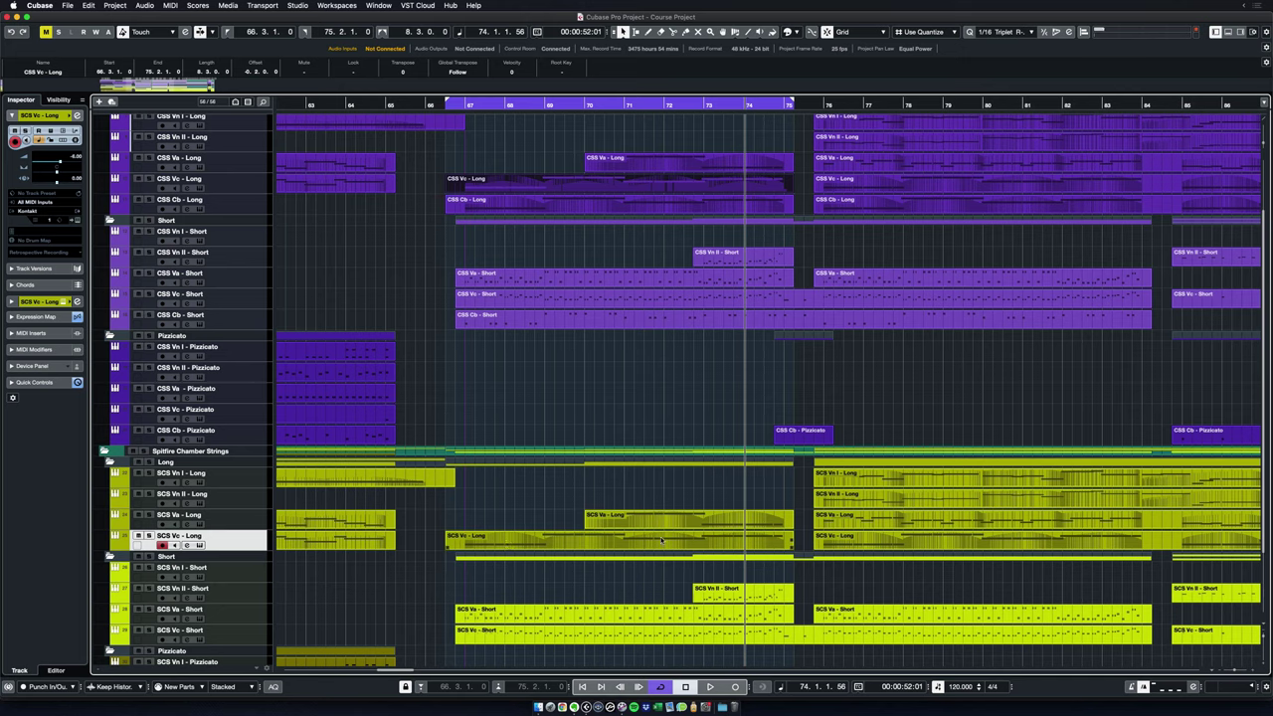
left_click(588, 362)
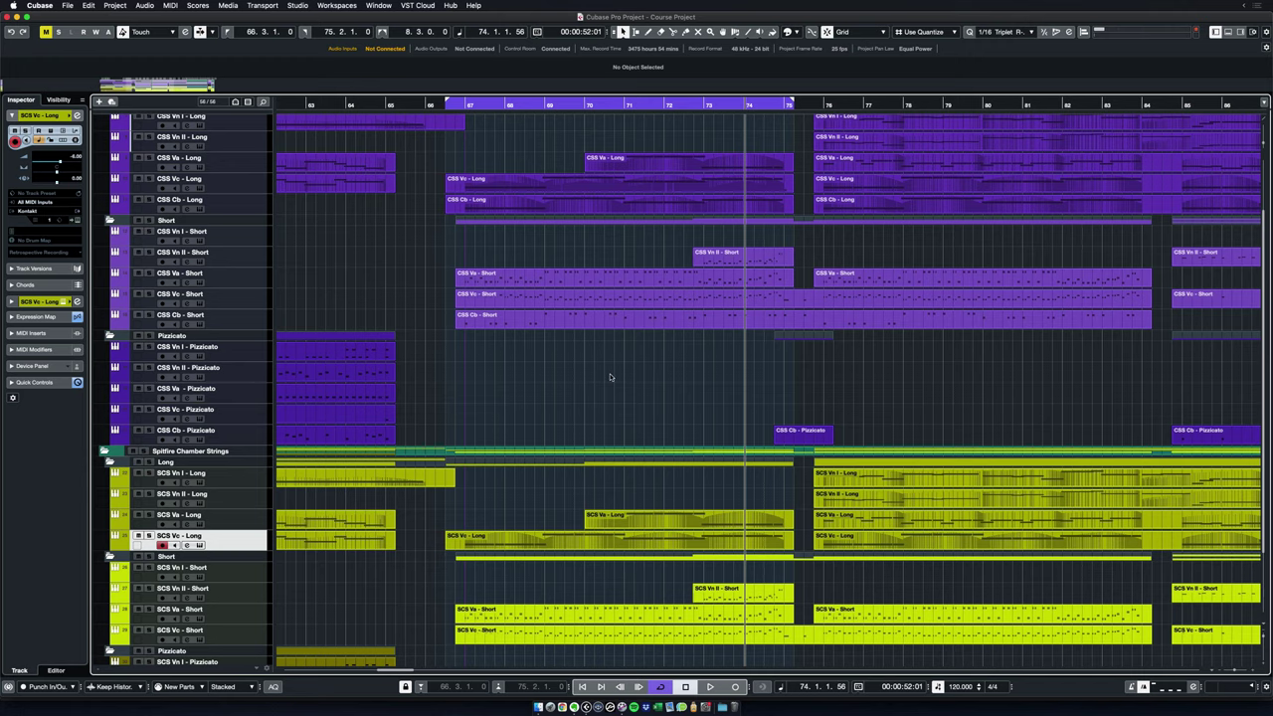
scroll(610, 377, "up", 1)
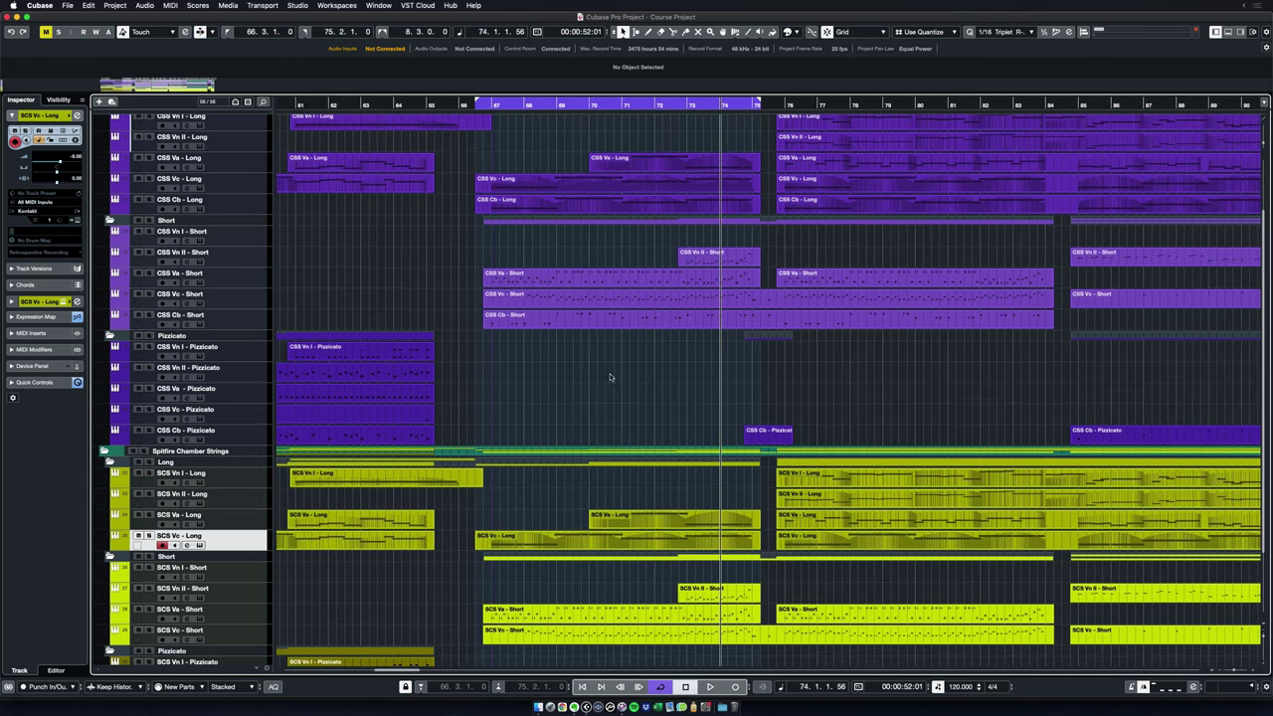
scroll(606, 384, "up", 1)
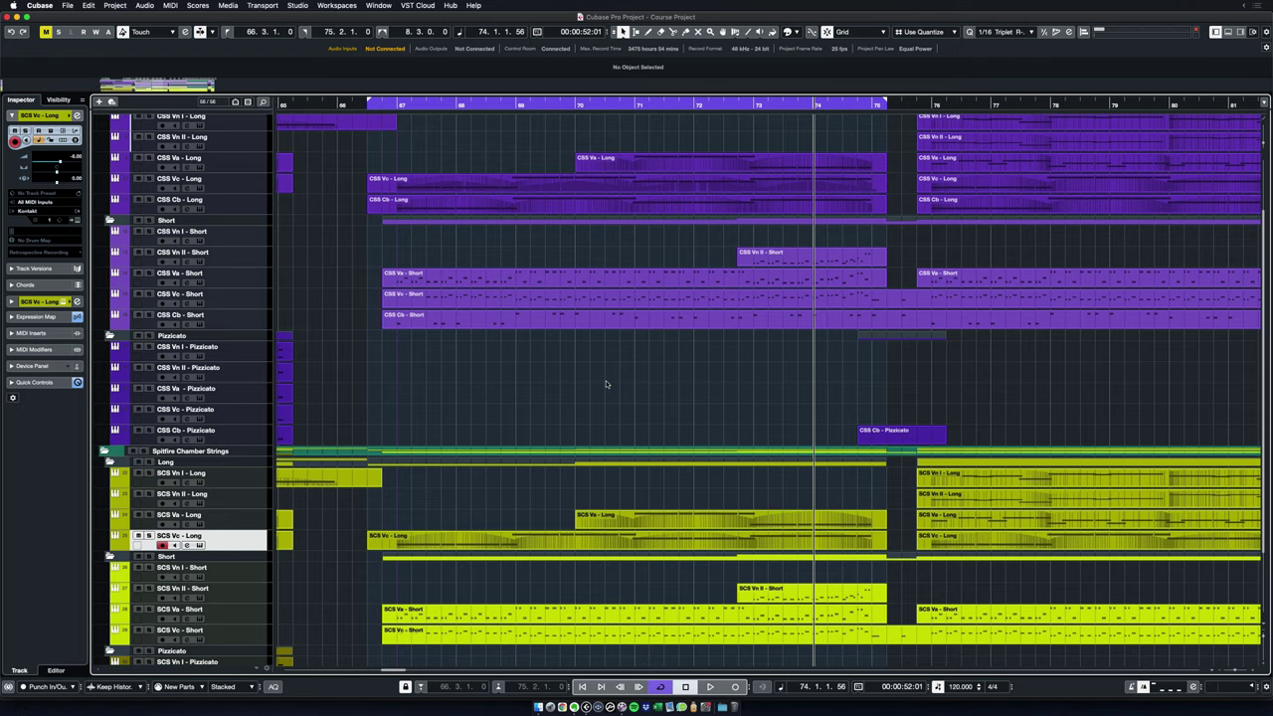
scroll(633, 385, "down", 2)
scroll(806, 365, "right", 5)
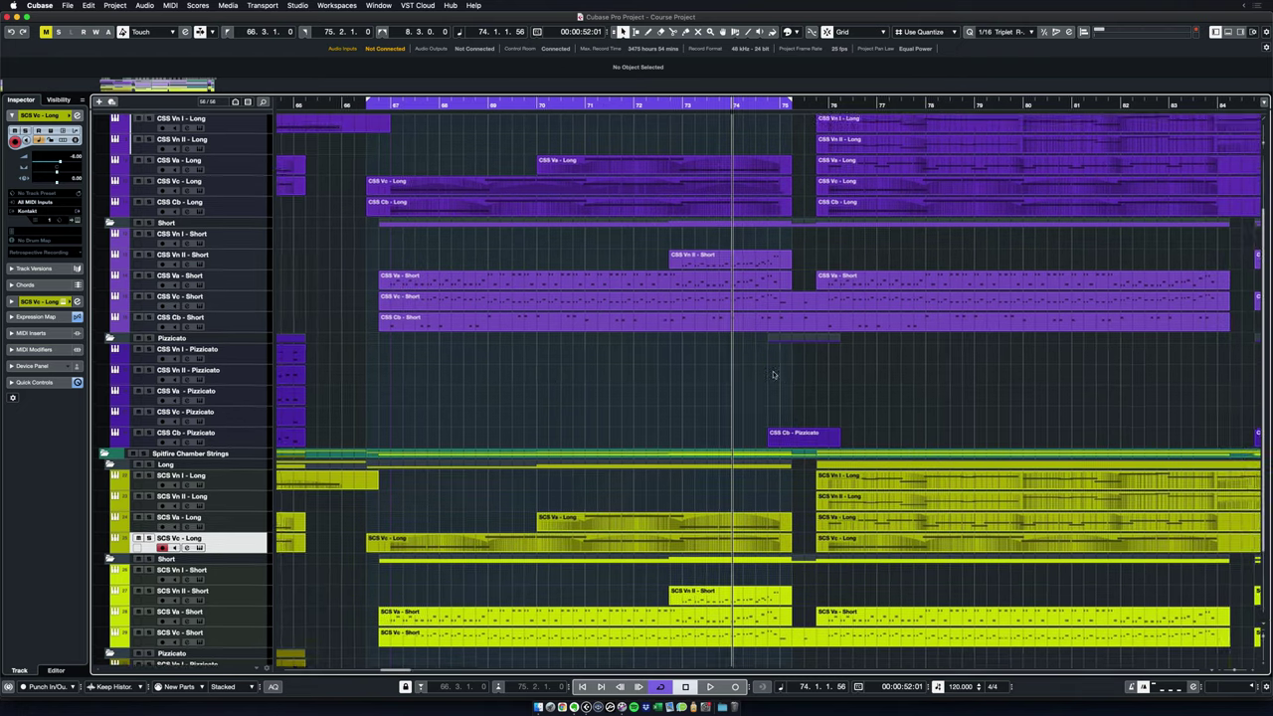
Step: Play the arrangement from bar 90 through the transition into the 6/8 section at bar 93
scroll(676, 397, "up", 3)
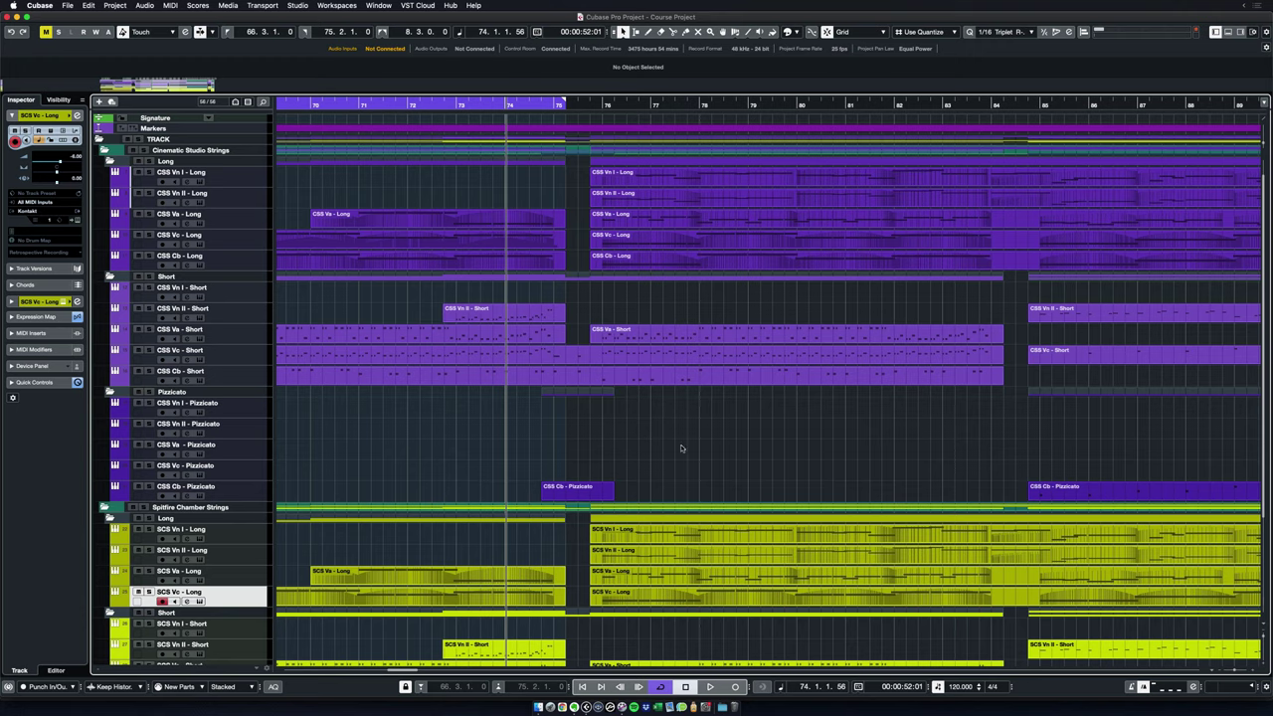
scroll(756, 457, "down", 2)
scroll(750, 429, "down", 2)
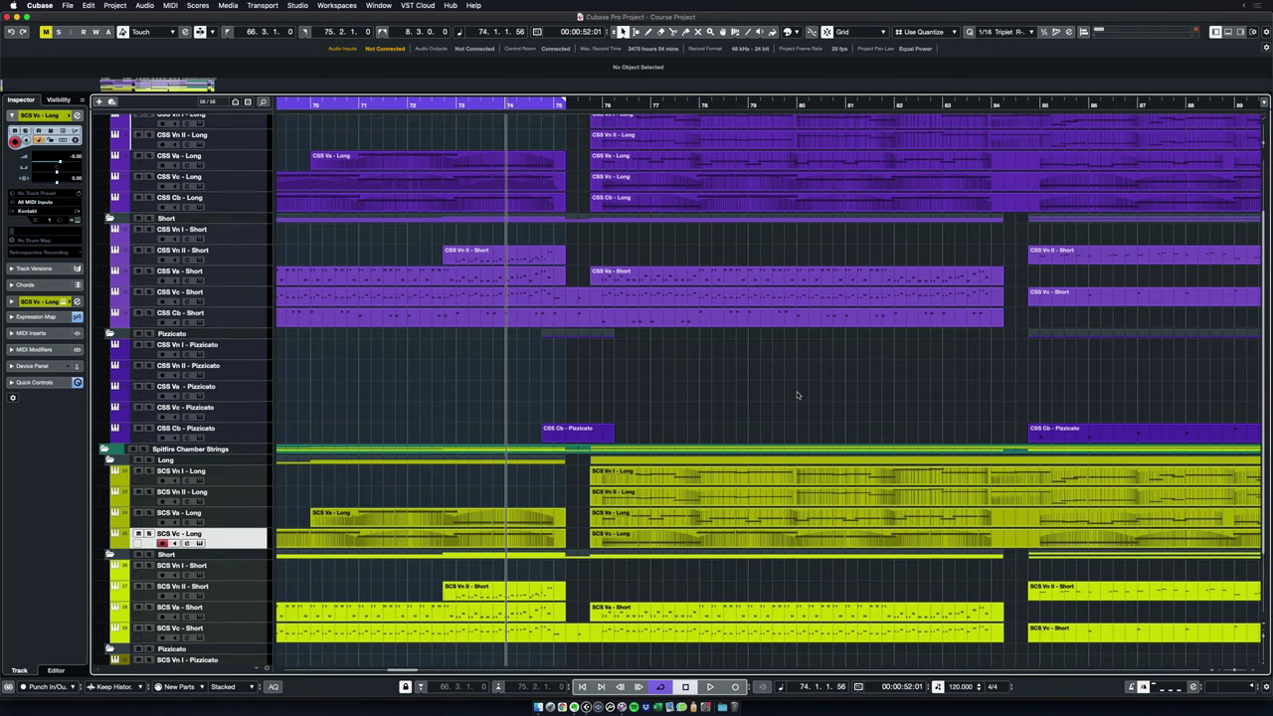
scroll(797, 396, "down", 3)
left_click_drag(829, 389, 534, 467)
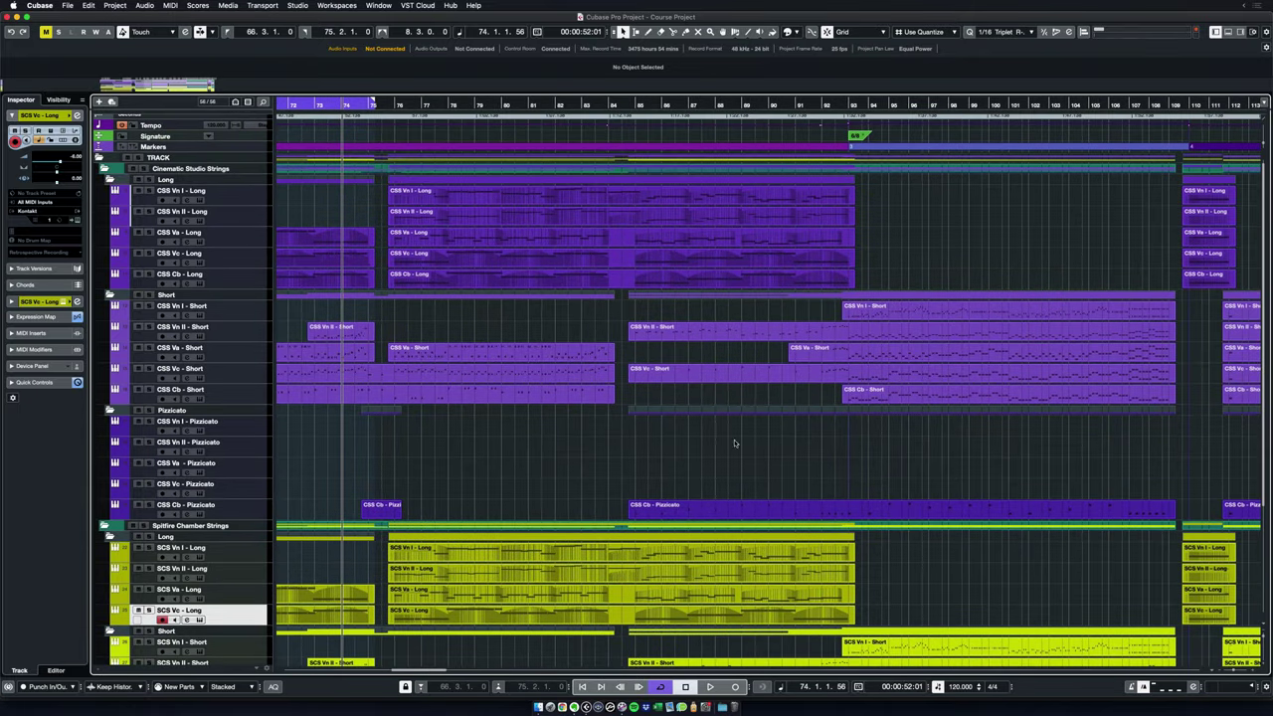
left_click(807, 423)
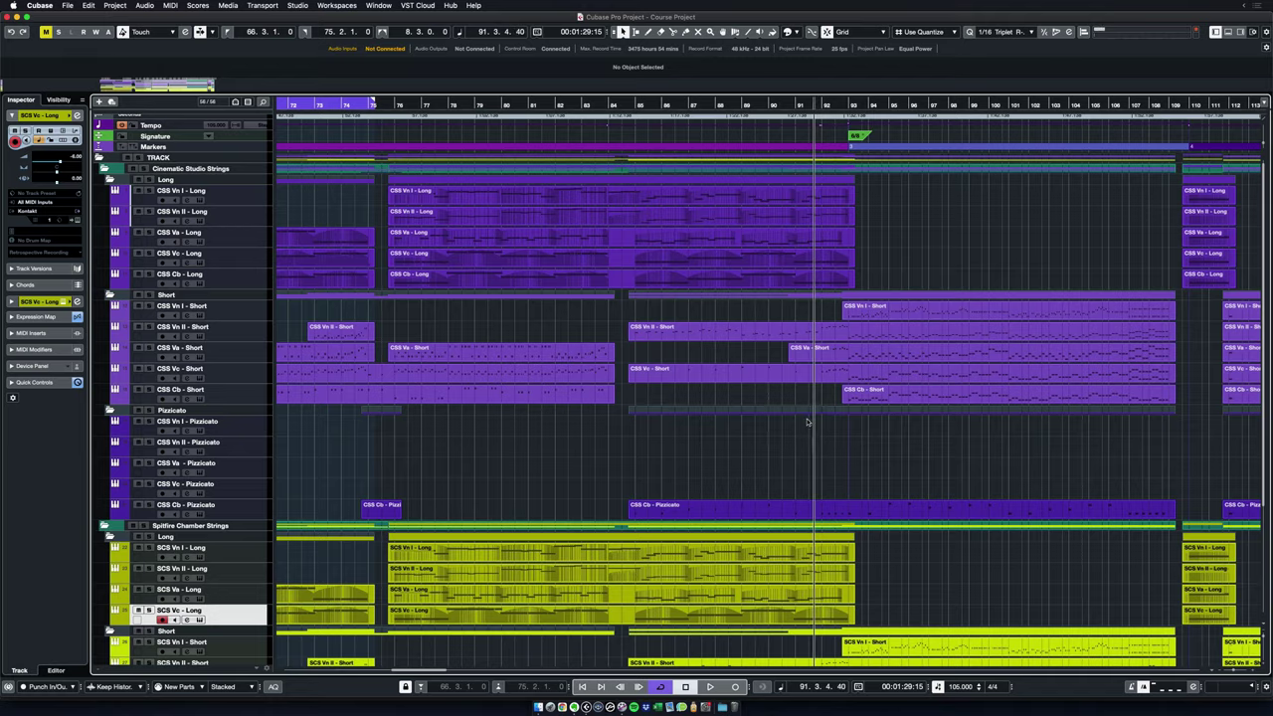
scroll(806, 423, "up", 3)
left_click_drag(903, 440, 625, 468)
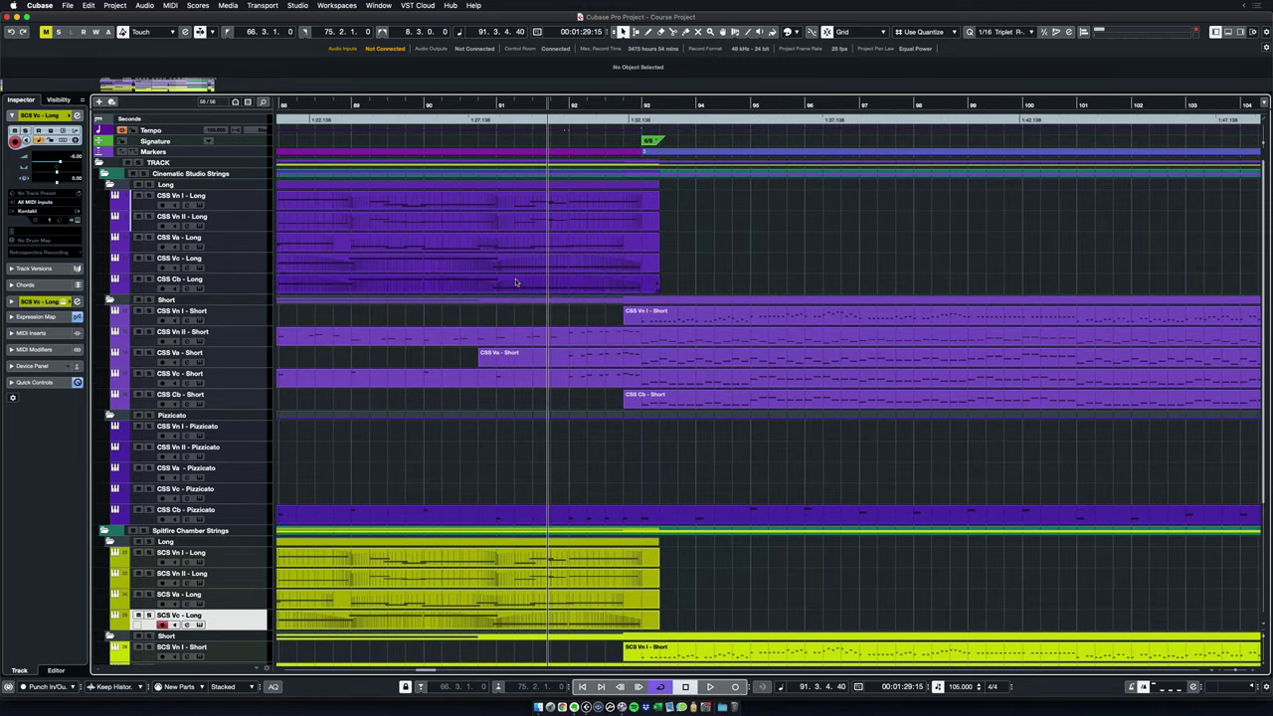
left_click(470, 103)
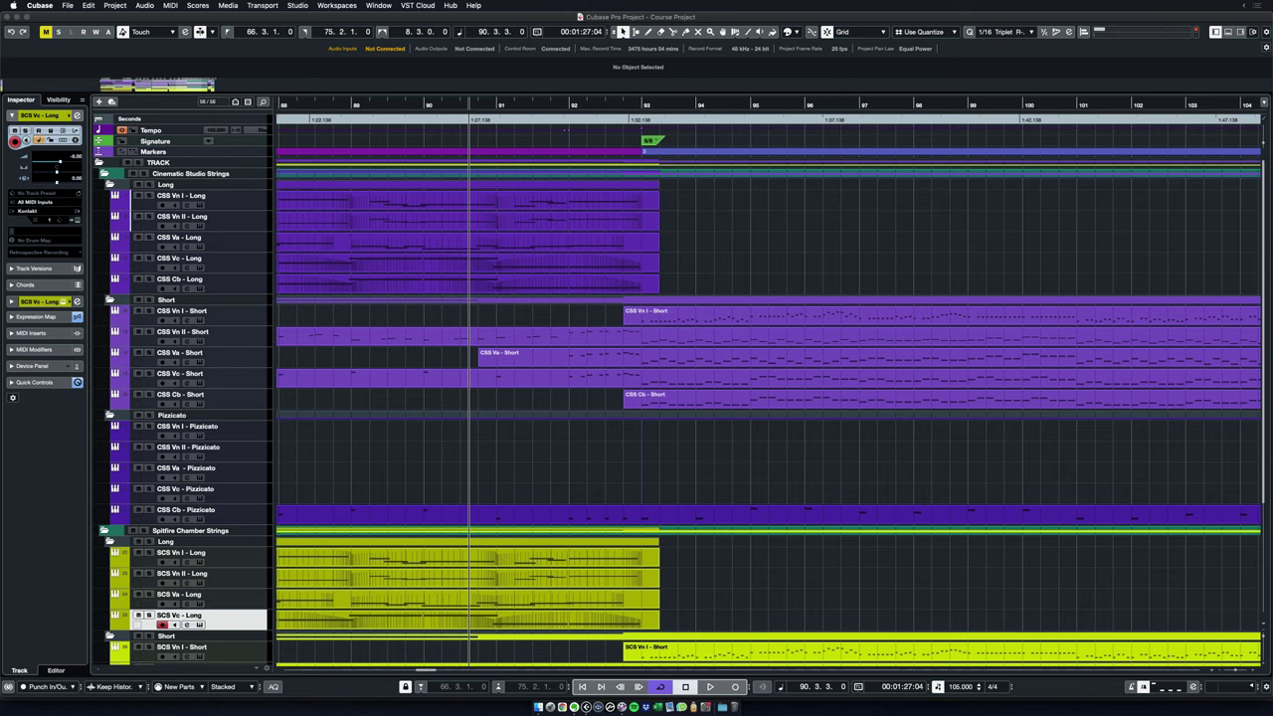
key("space")
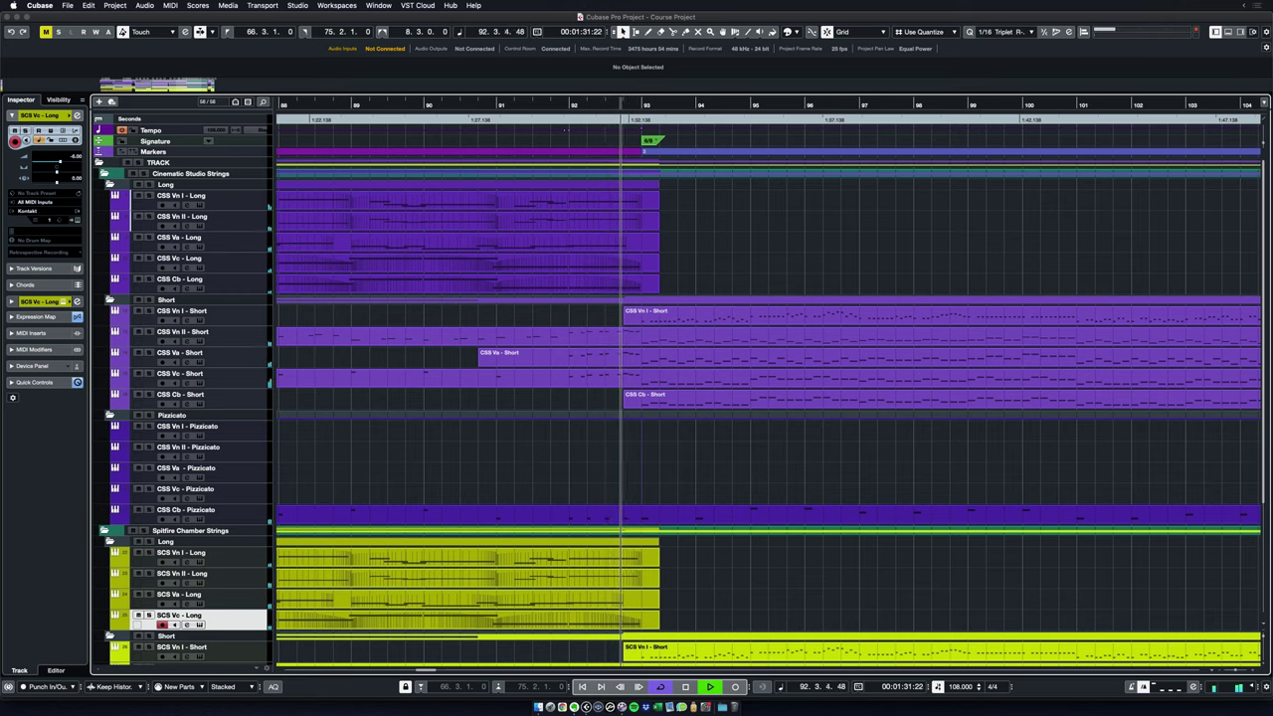
key("space")
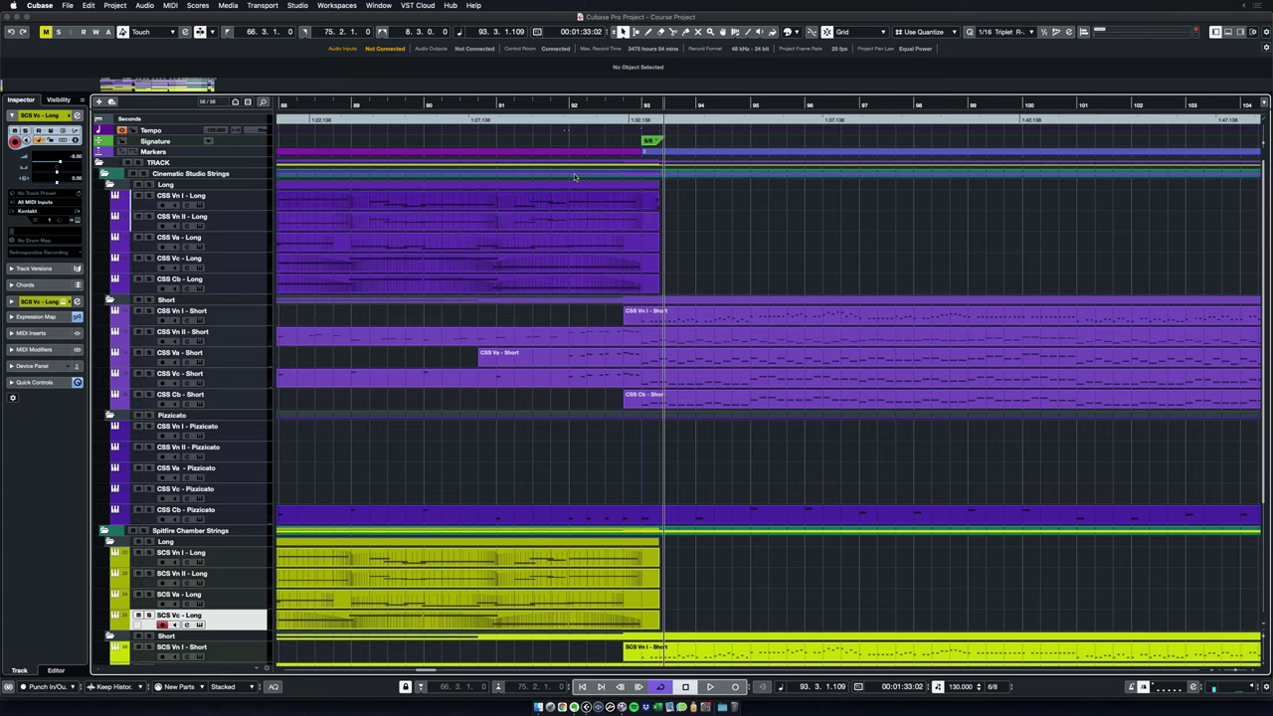
Step: Replay the lead-in to the 6/8 section from the end of bar 91
left_click(558, 104)
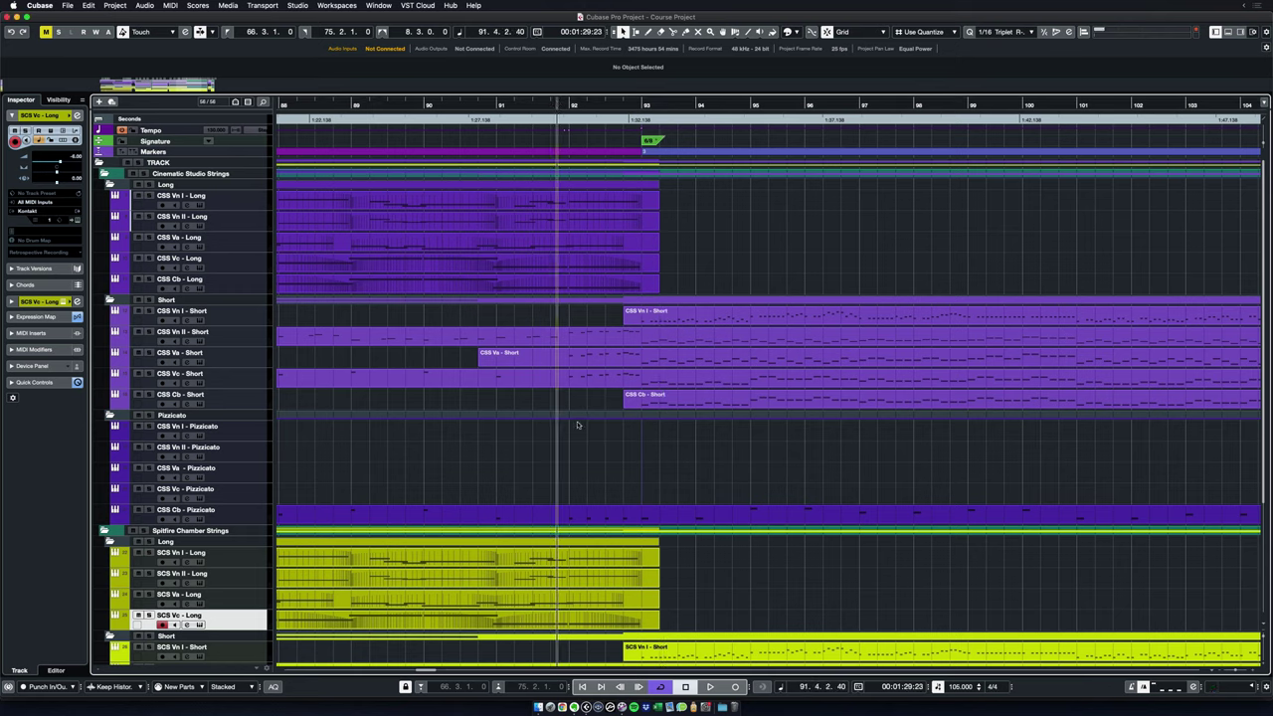
key("space")
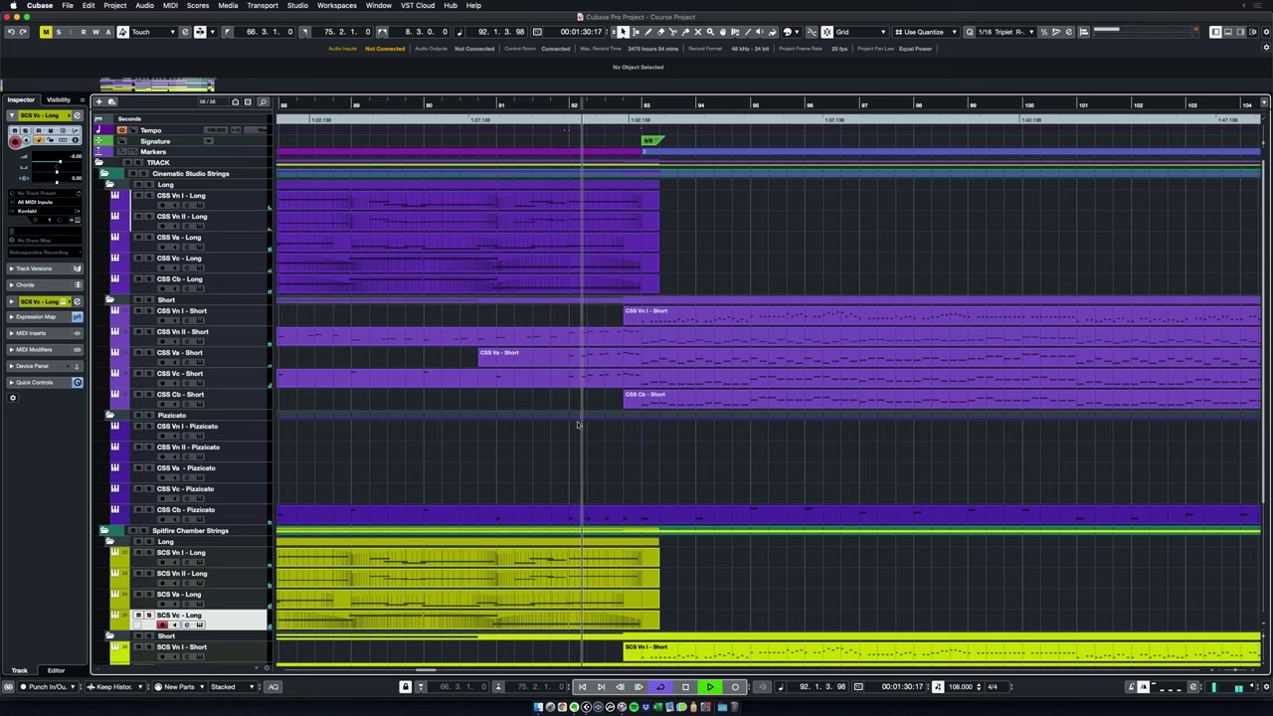
key("space")
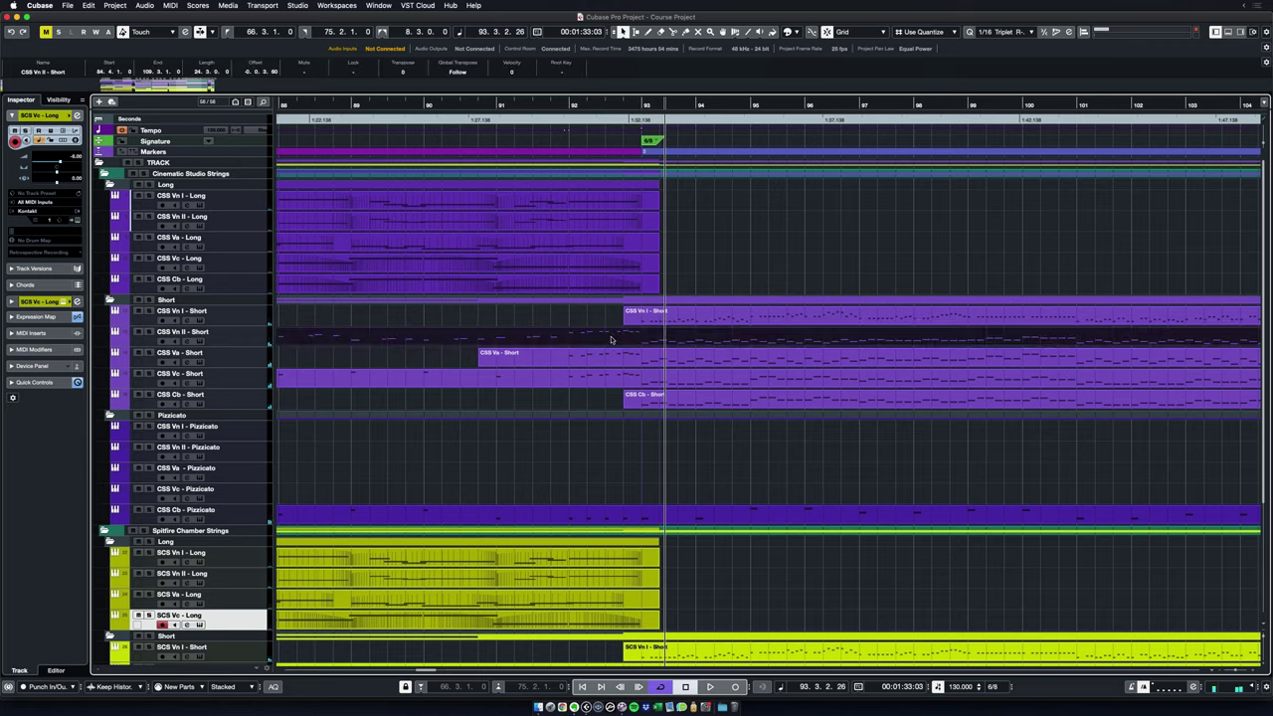
Step: Open the CSS Vn II - Short part in the Key Editor, examine the note velocities rising through bar 92 into bar 93, and close it
double_click(613, 341)
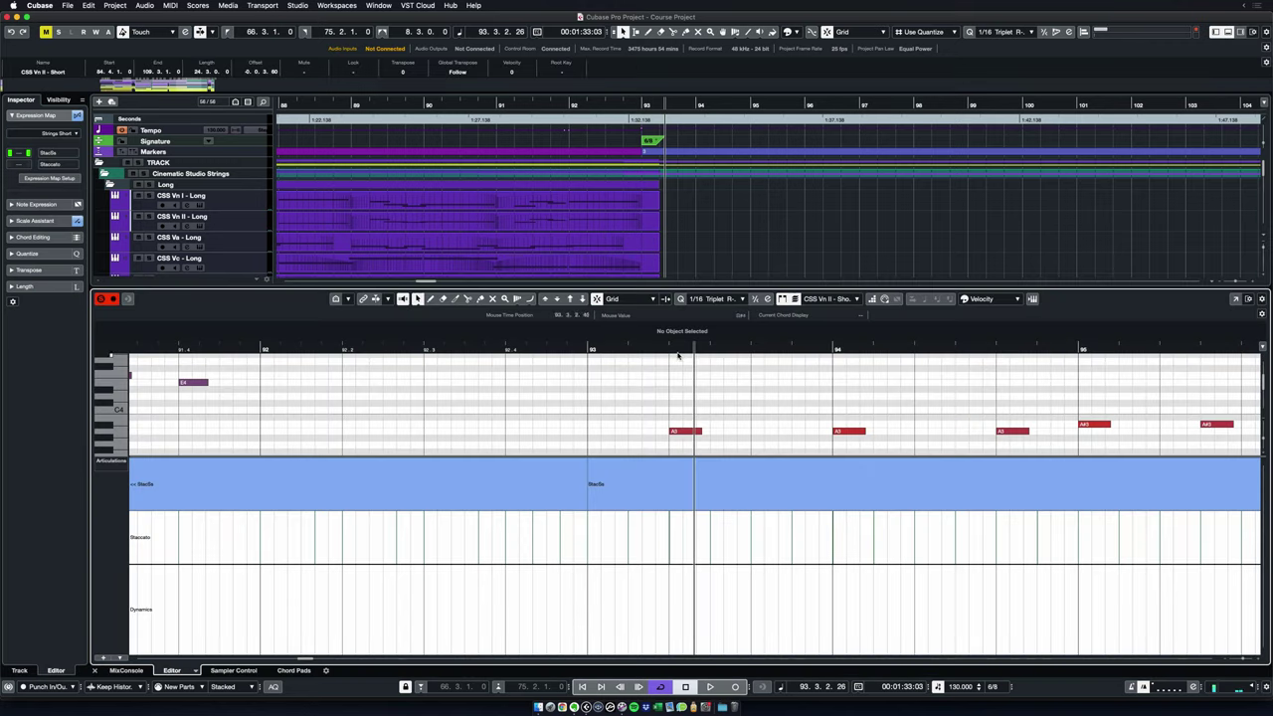
scroll(555, 398, "down", 2)
scroll(556, 400, "down", 5)
scroll(553, 406, "up", 5)
scroll(546, 414, "up", 5)
scroll(546, 414, "down", 1)
scroll(545, 414, "down", 2)
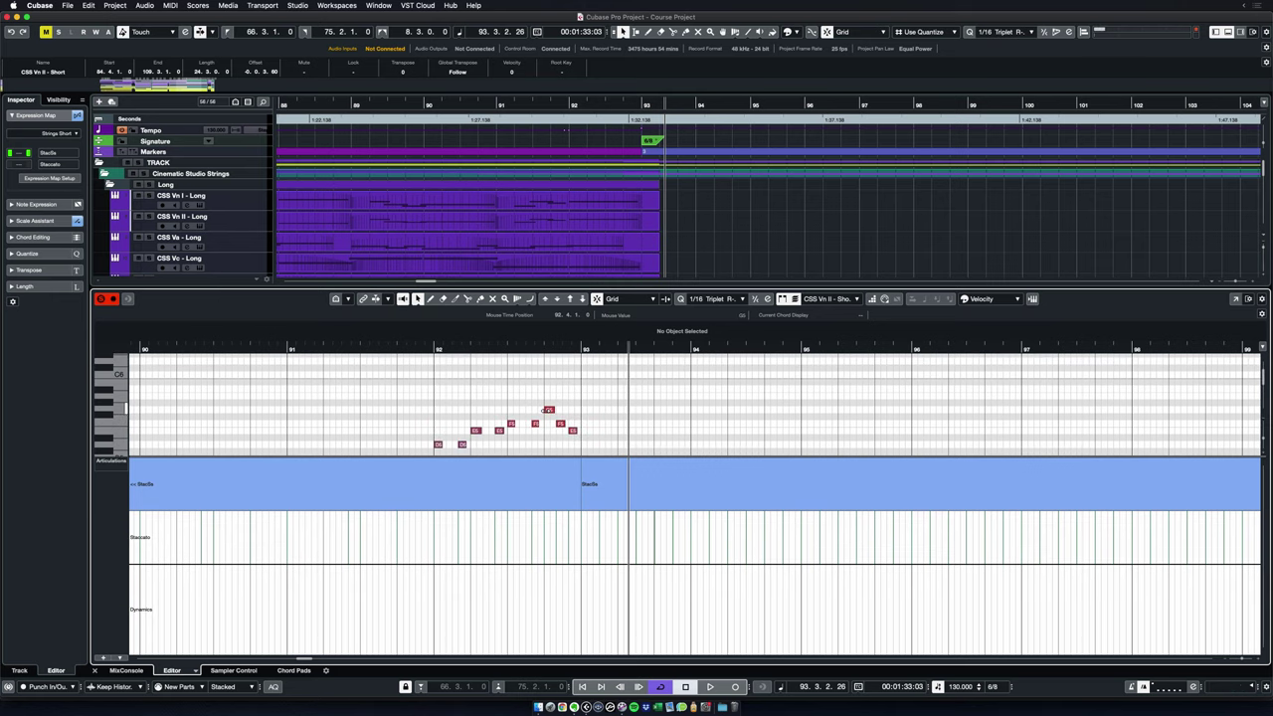
key("v")
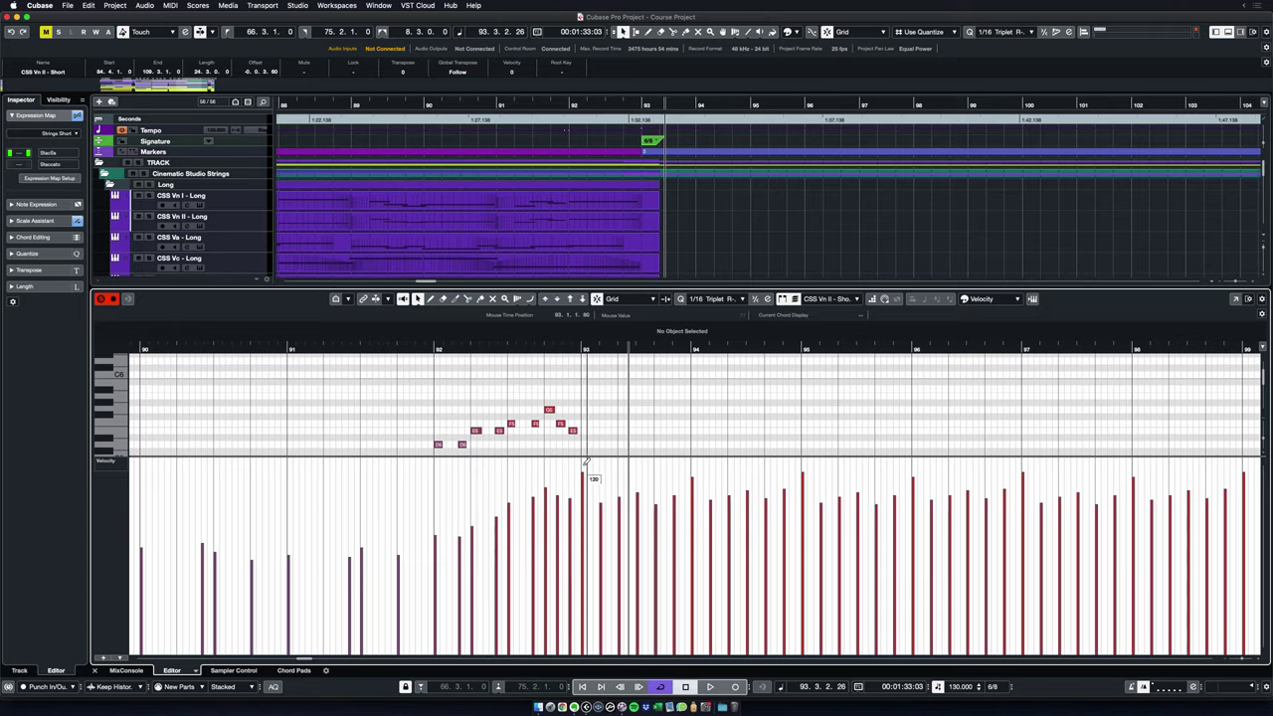
key("Return")
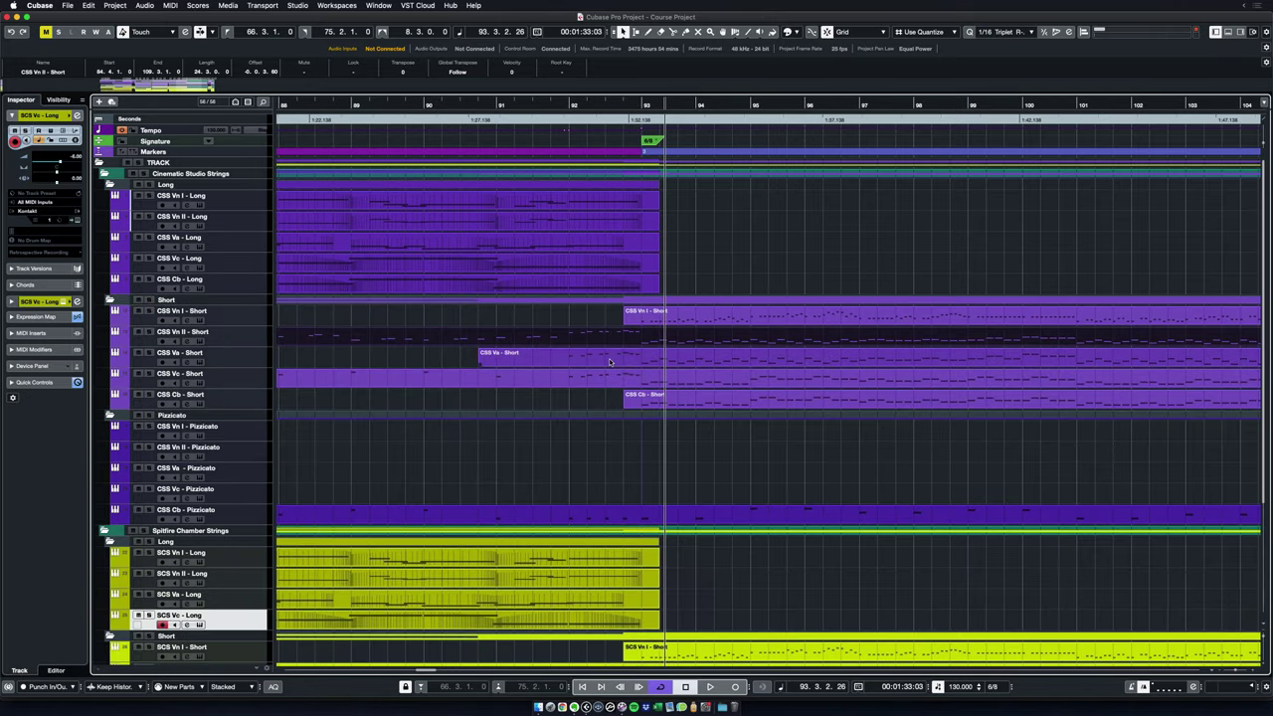
Step: In the CSS Va - Short part, tilt the velocities of the bar 92 notes upward towards bar 93, close the editor and clear the selection
double_click(610, 362)
key("m")
key("v")
scroll(423, 438, "up", 5)
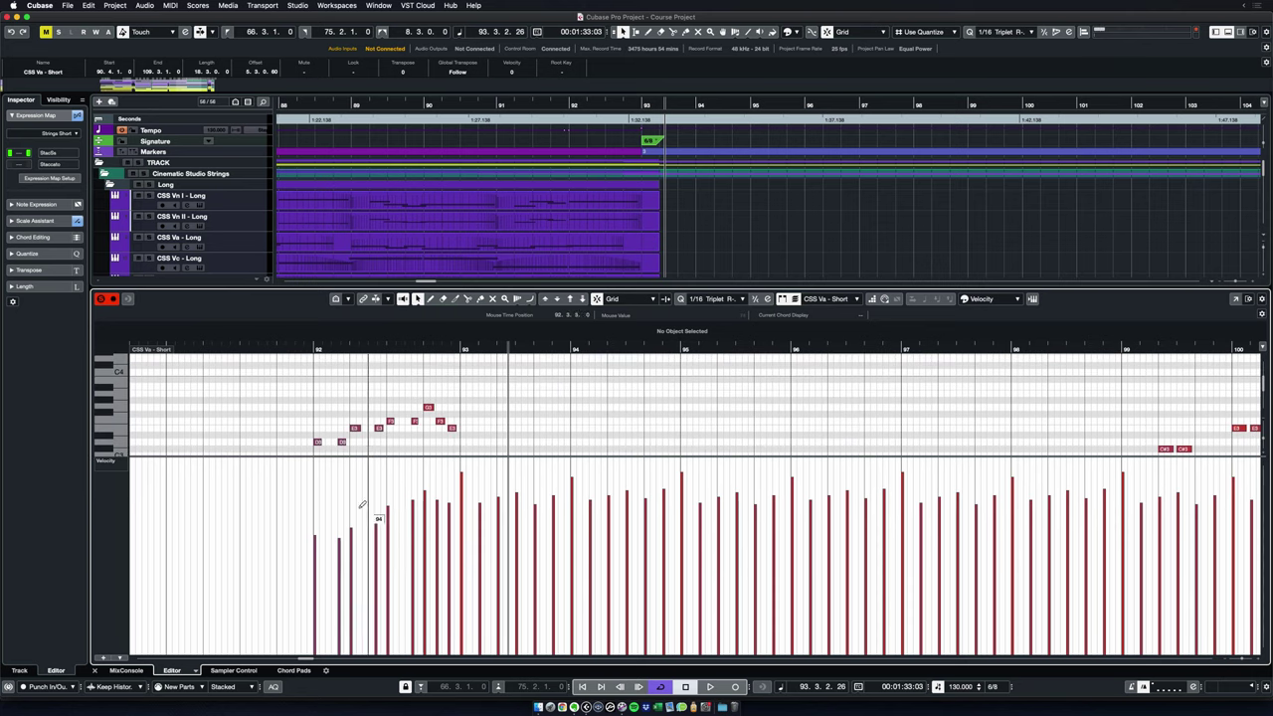
left_click_drag(311, 384, 458, 453)
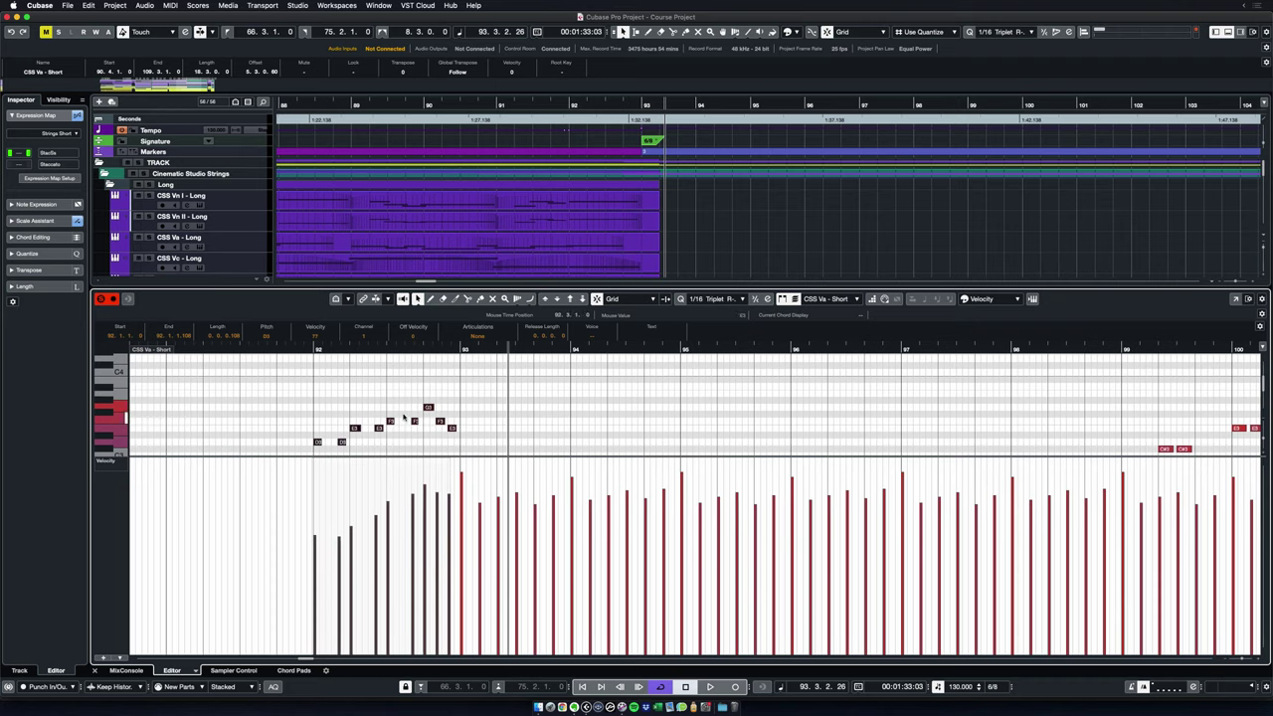
key("Return")
left_click(556, 443)
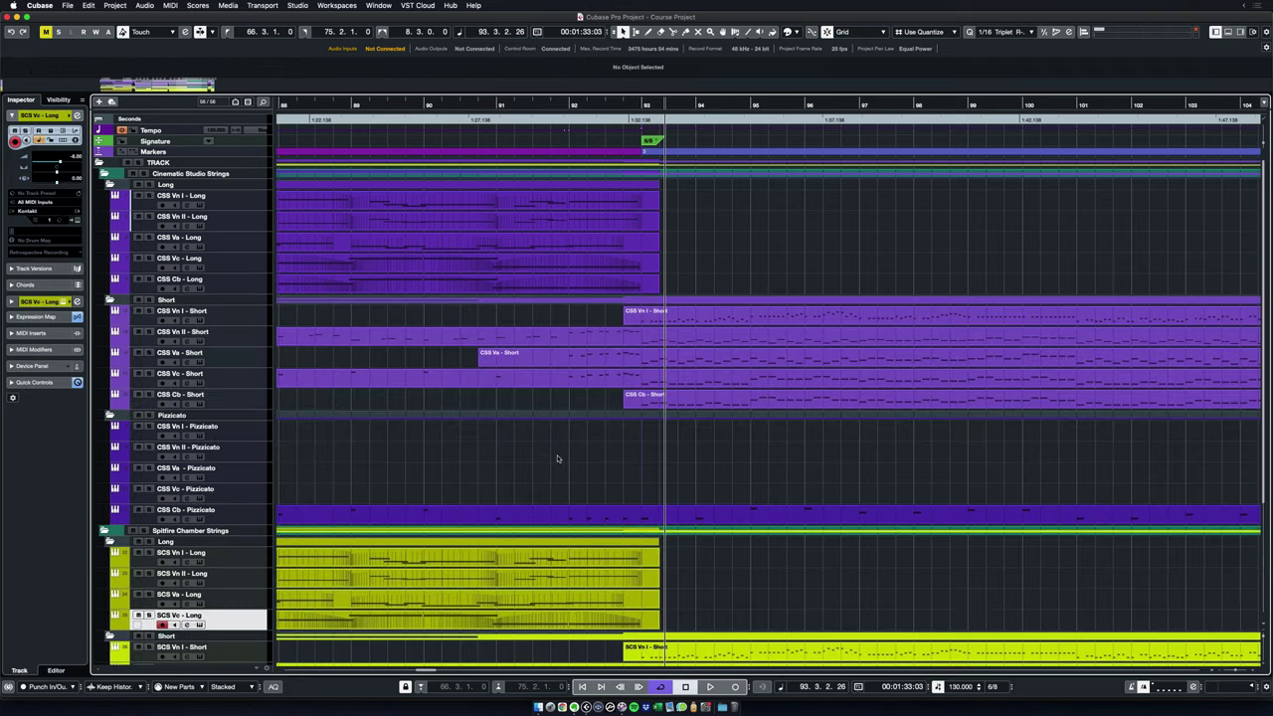
Step: Play the closing short-note passage from bar 107 to bar 109
scroll(557, 459, "down", 4)
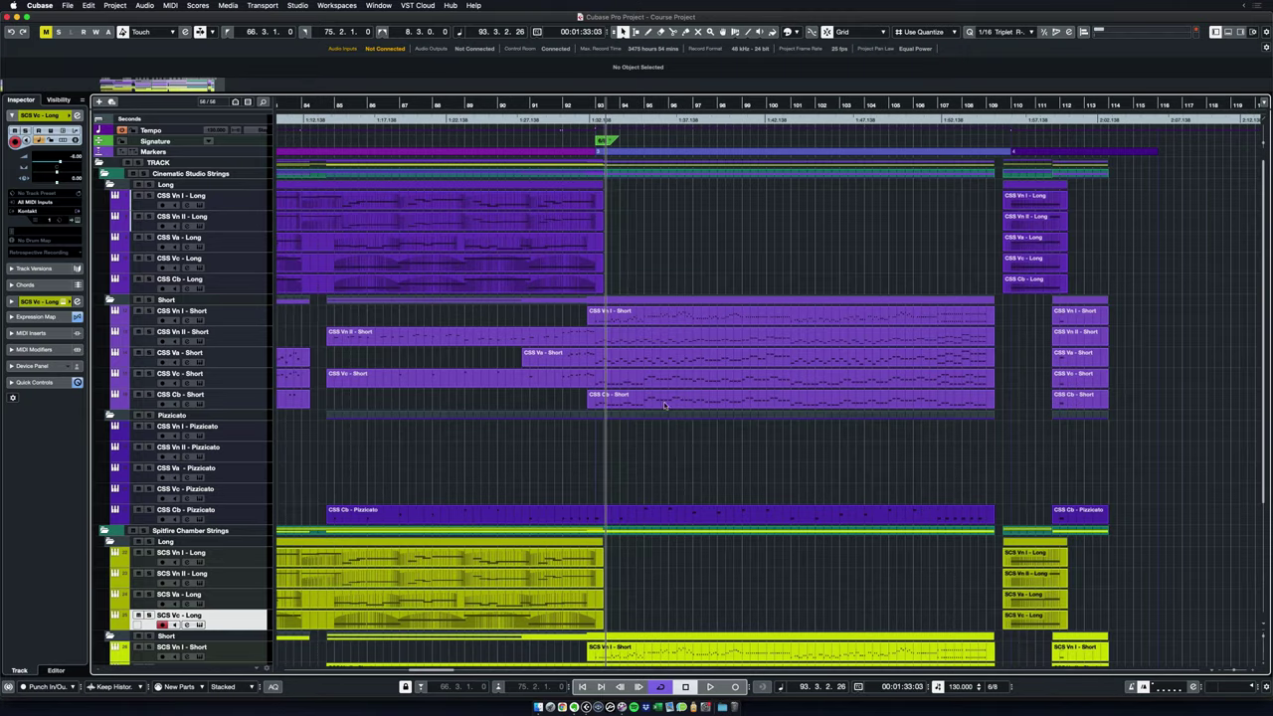
left_click(937, 105)
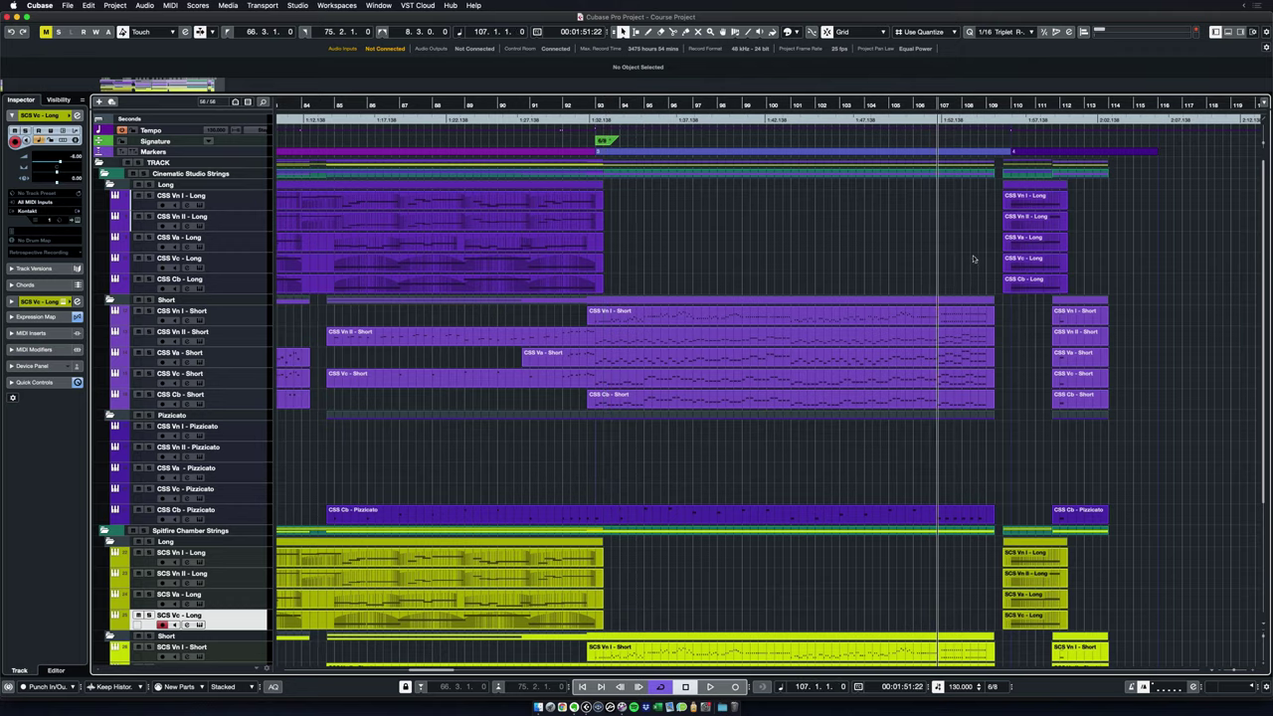
scroll(962, 261, "up", 3)
left_click_drag(980, 255, 644, 289)
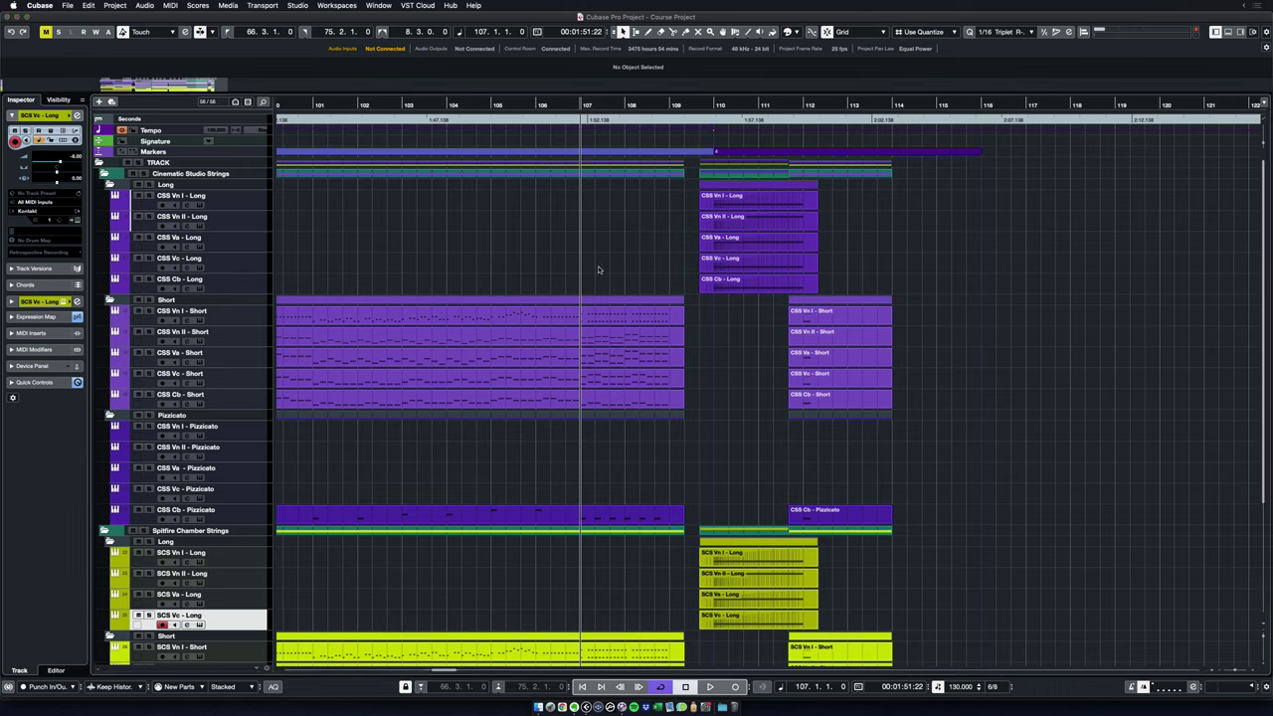
key("space")
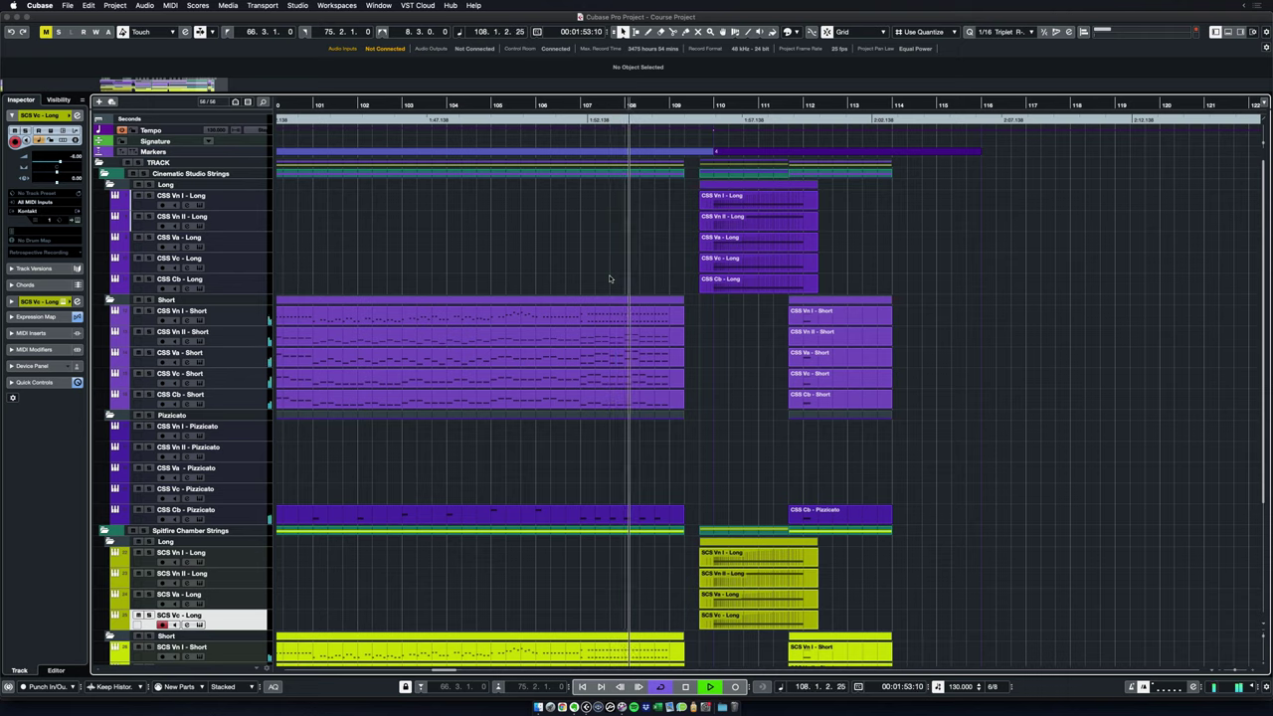
key("space")
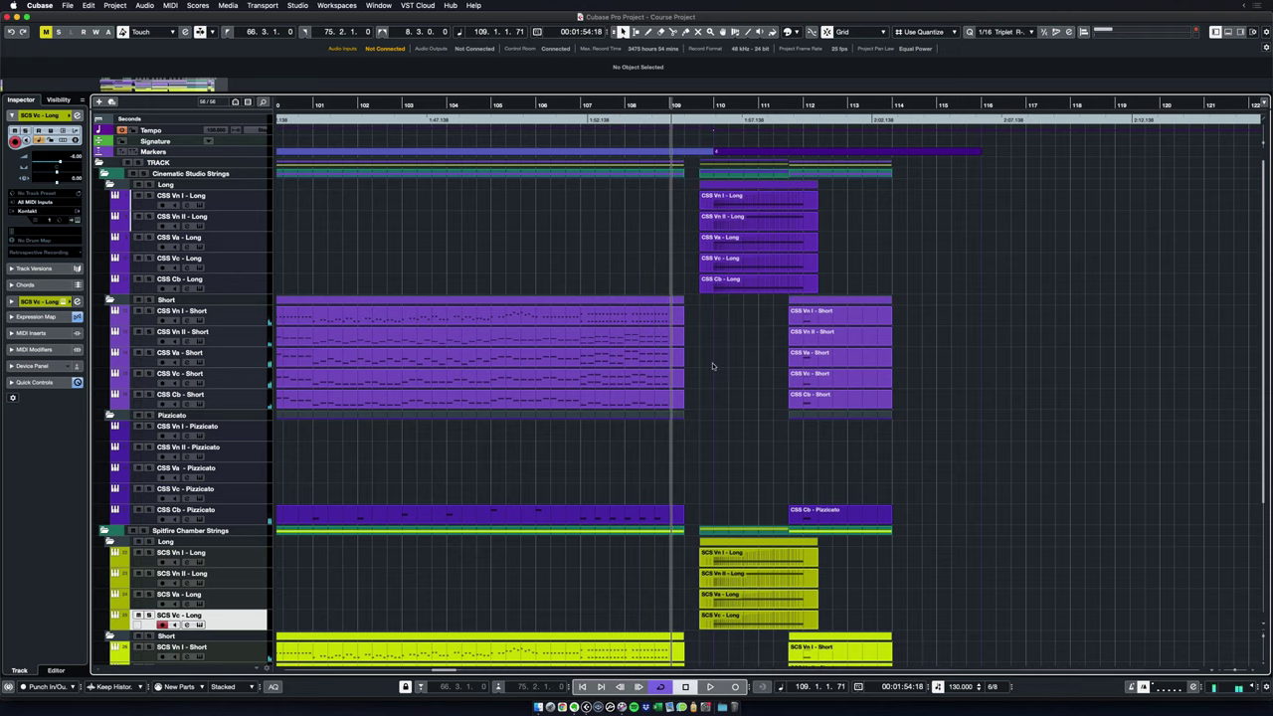
Step: In the CSS Vn II - Short part, tilt the velocities of the bar 107–108 notes upward towards the end and close the Key Editor
double_click(627, 341)
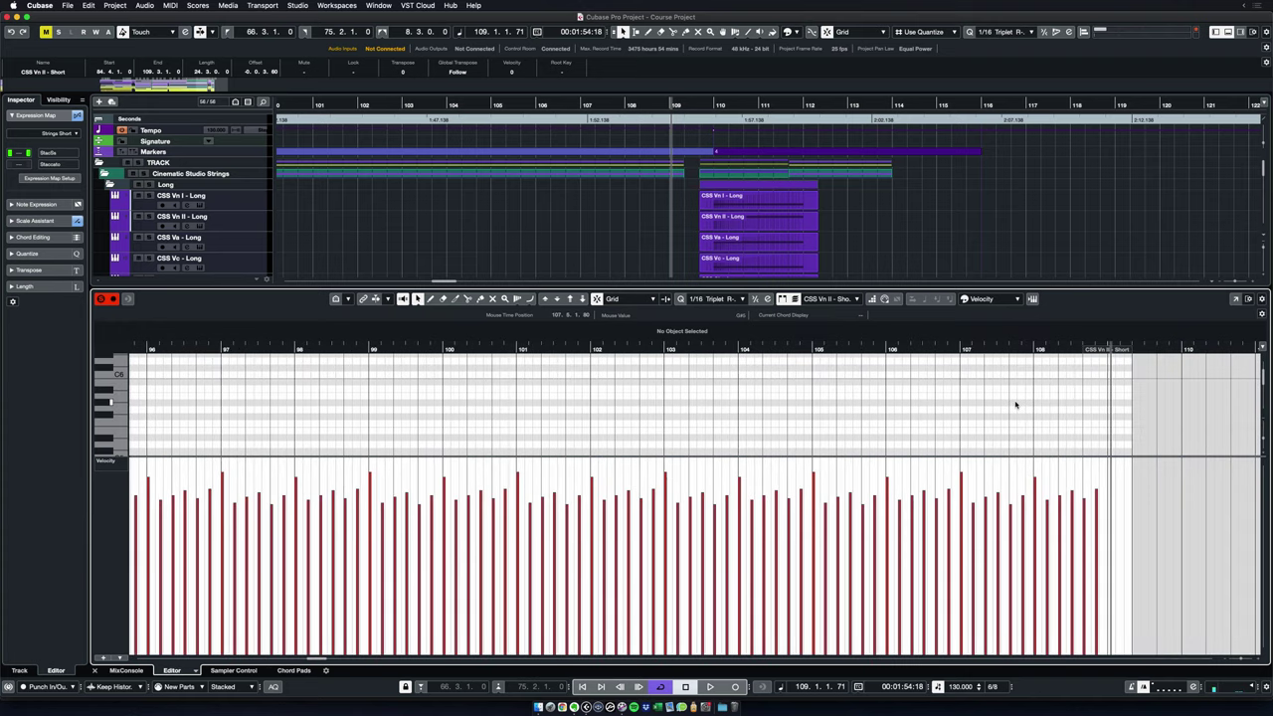
key("super+e")
scroll(1090, 341, "right", 10)
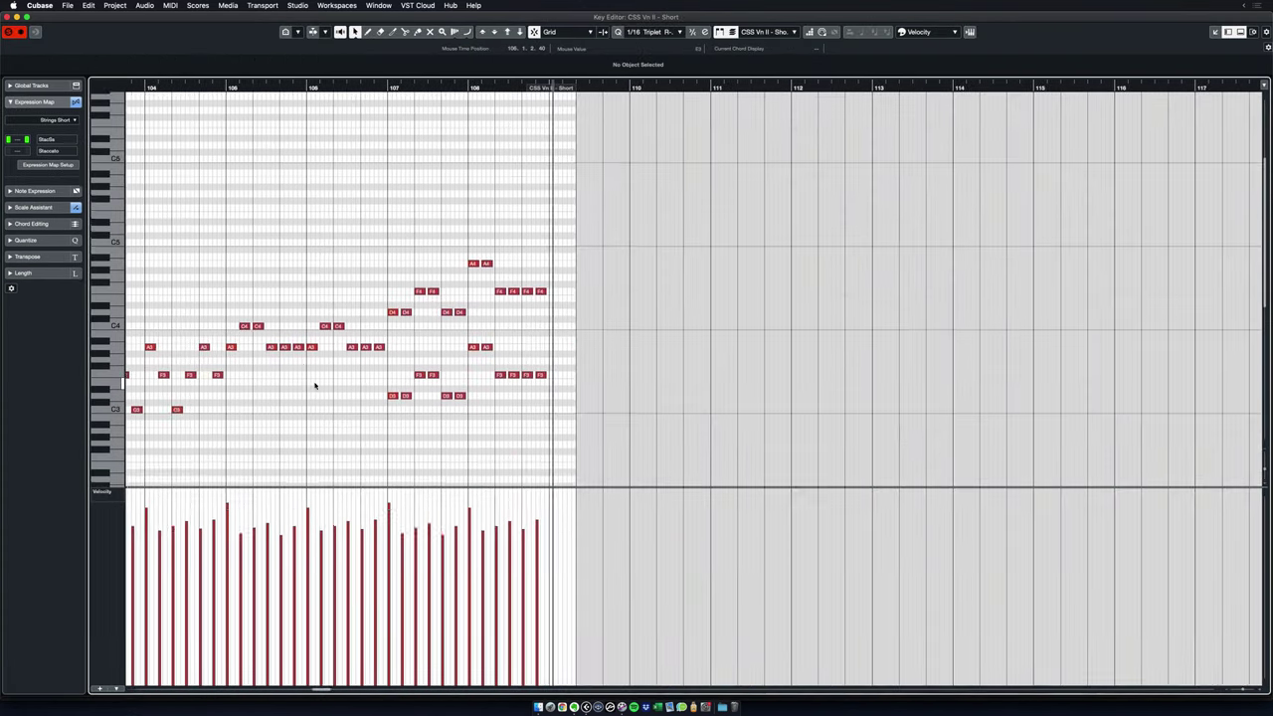
left_click_drag(463, 208, 676, 390)
left_click_drag(609, 496, 610, 493)
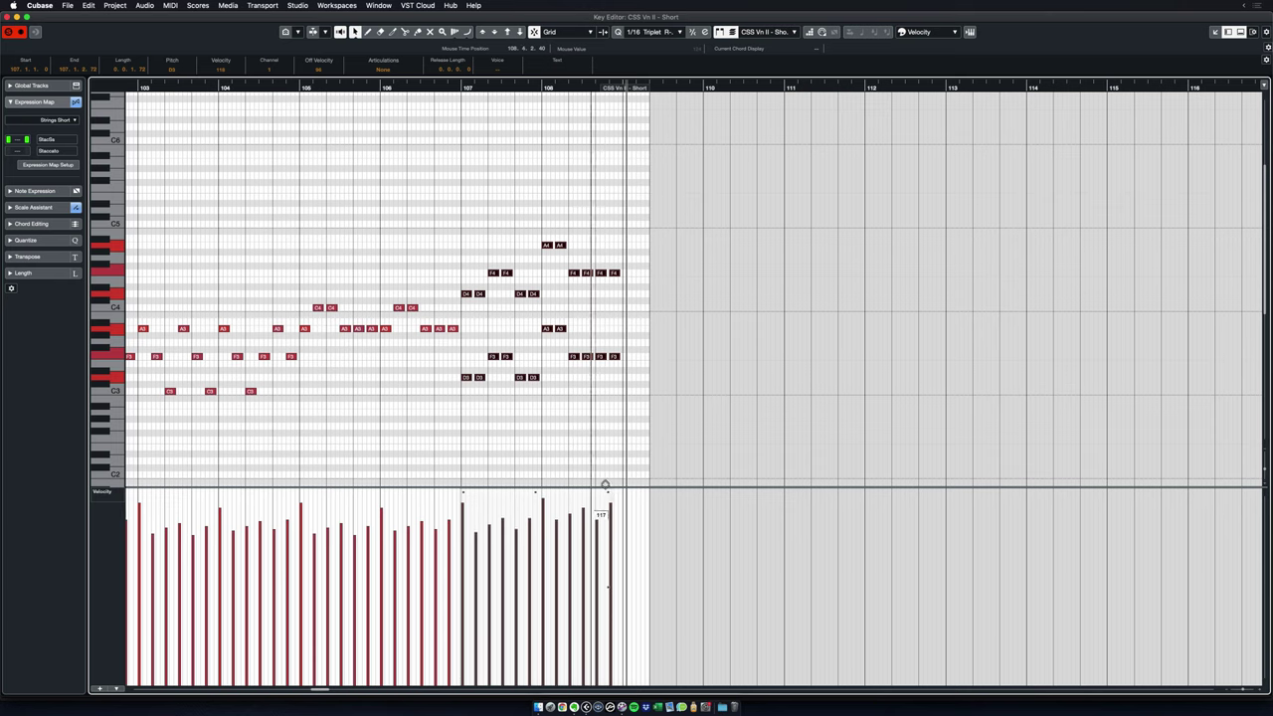
key("Return")
Step: Open the CSS Va - Short part, raise the velocities of the bar 107–108 notes towards the end, and close the Key Editor
double_click(648, 362)
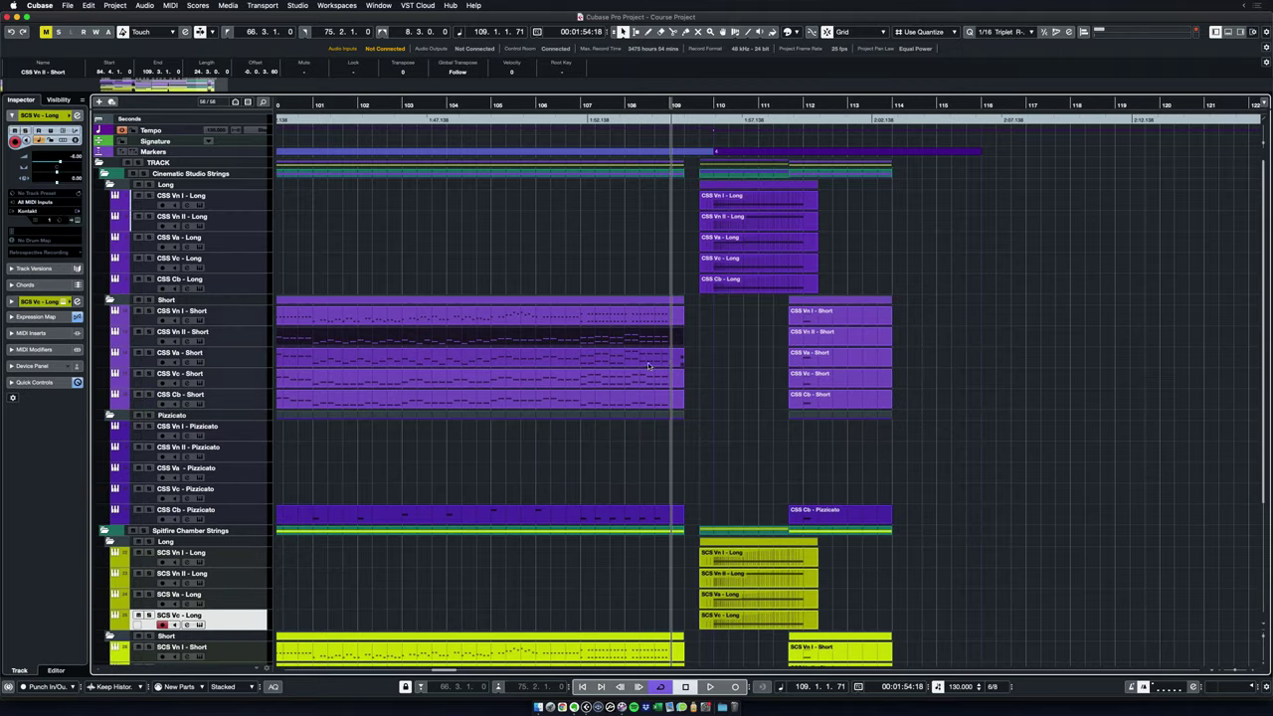
key("g")
left_click_drag(444, 425, 264, 370)
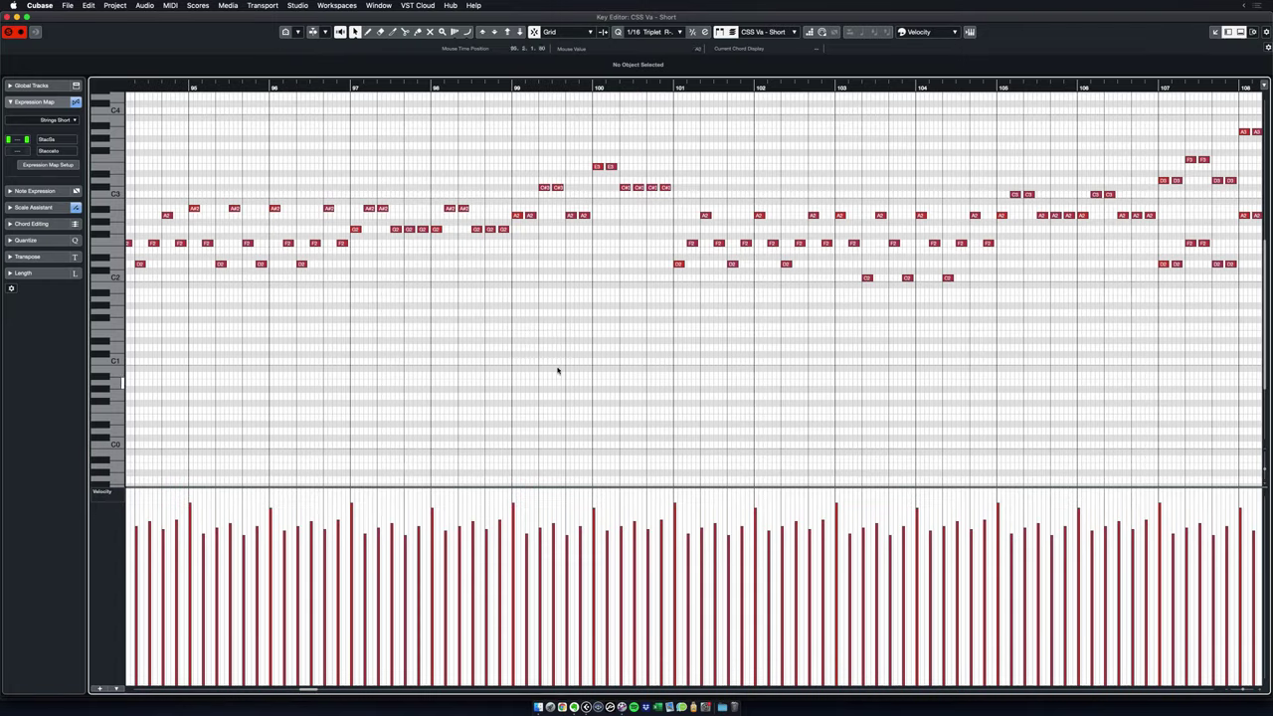
scroll(558, 371, "right", 10)
scroll(552, 373, "up", 3)
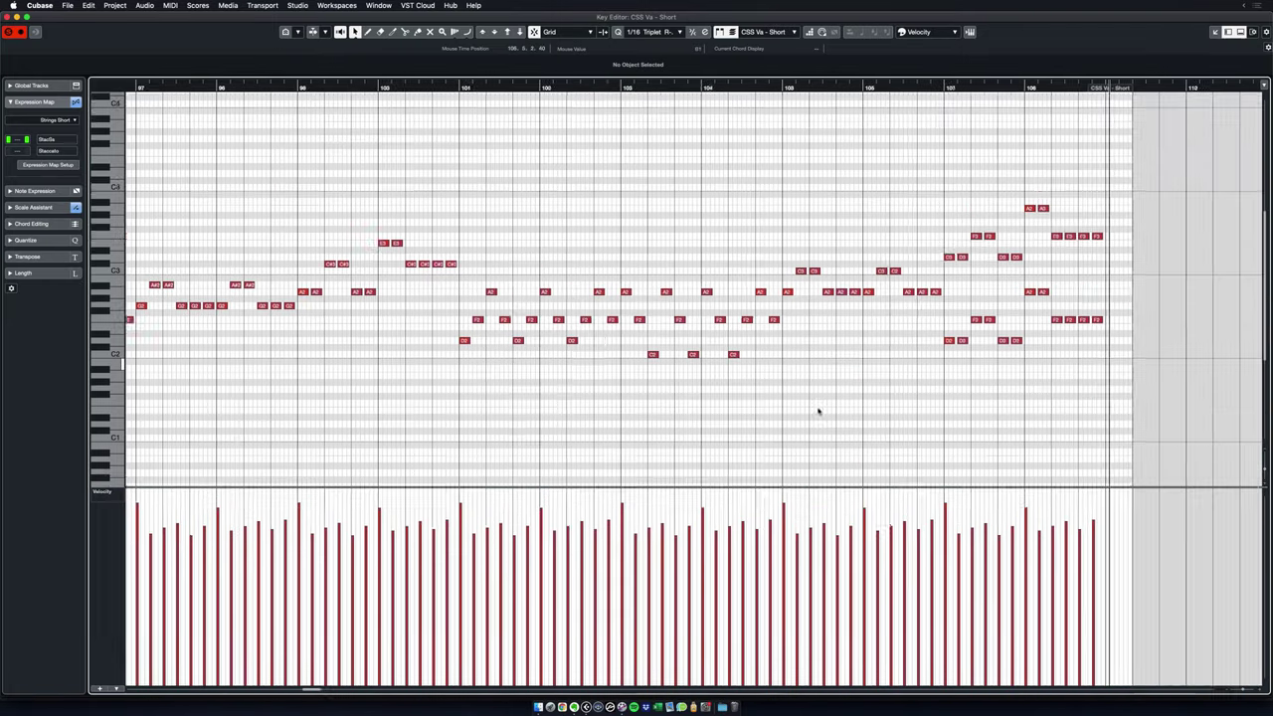
left_click_drag(549, 188, 719, 489)
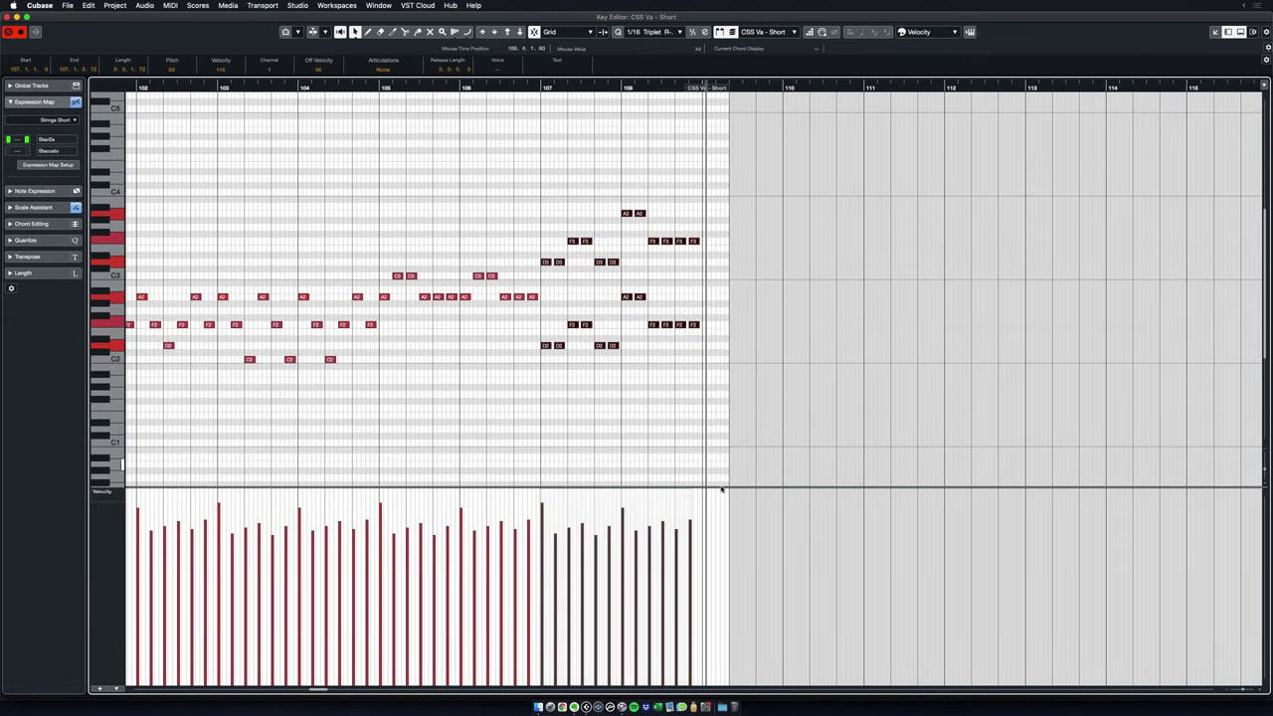
left_click(690, 495)
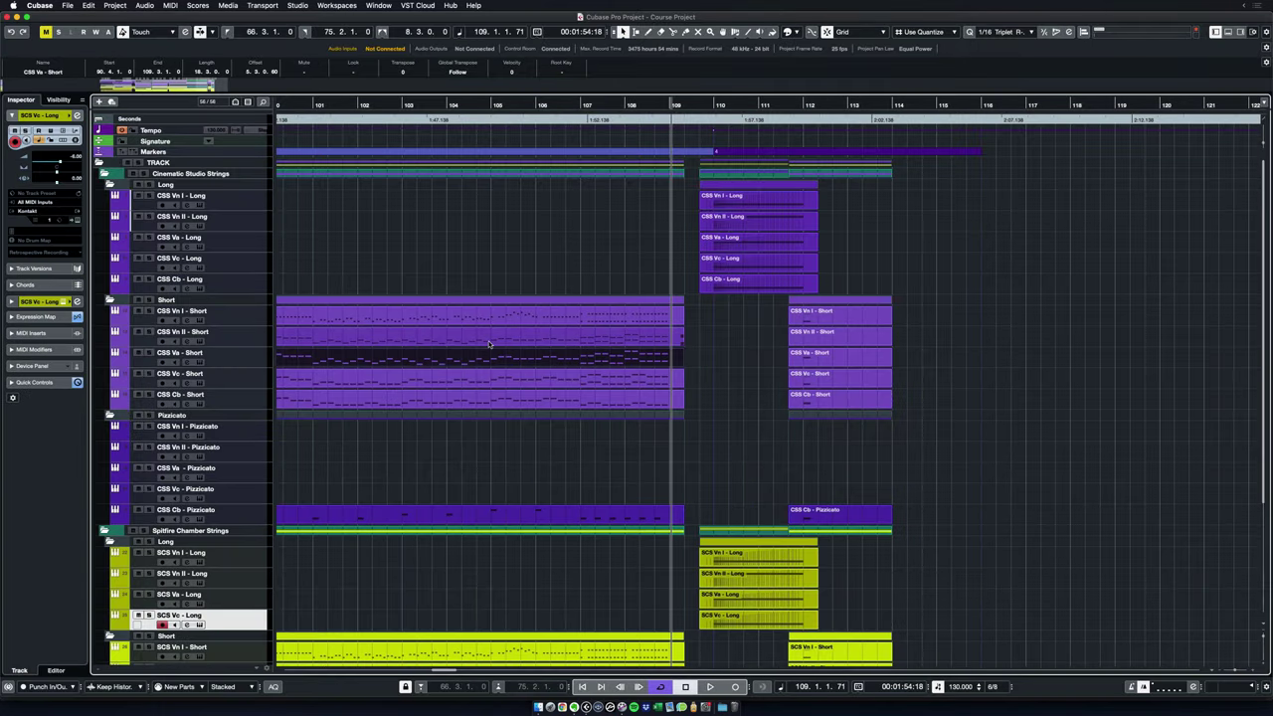
Step: Solo CSS Vn II - Short and CSS Va - Short, play both from bar 107, and clear the solos and part selection
left_click(149, 333)
left_click(149, 353)
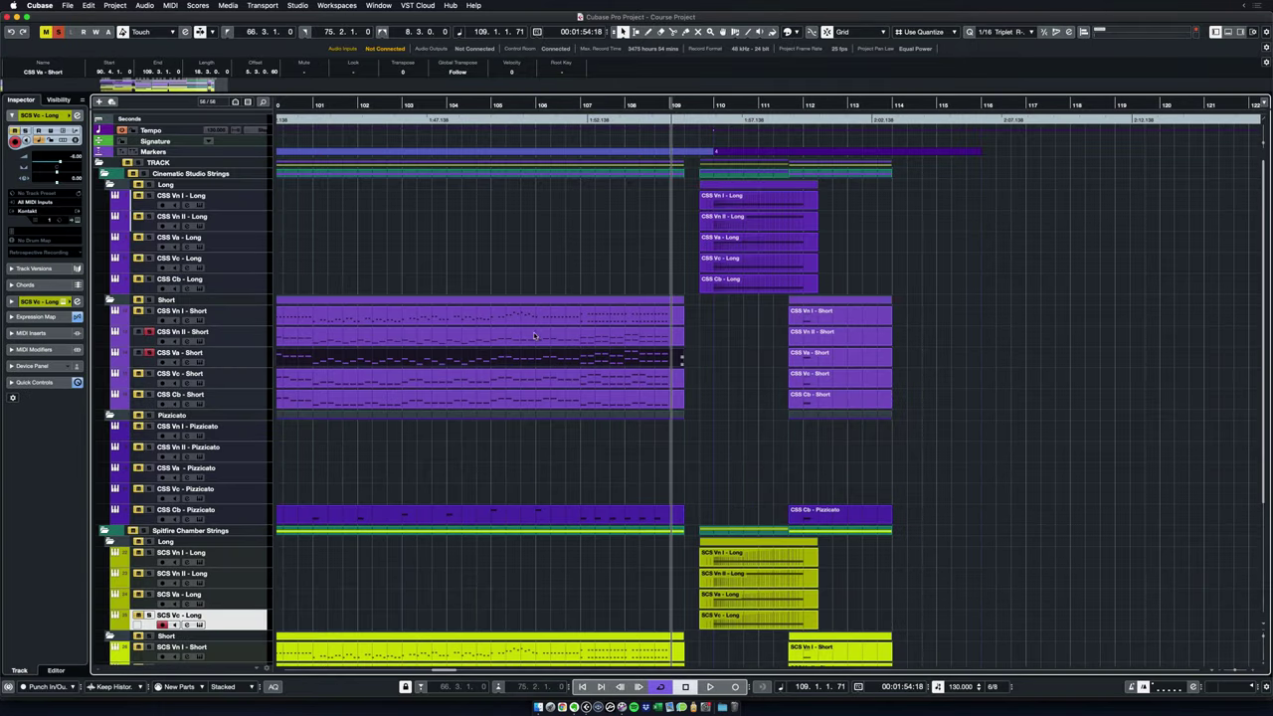
left_click(583, 107)
key("space")
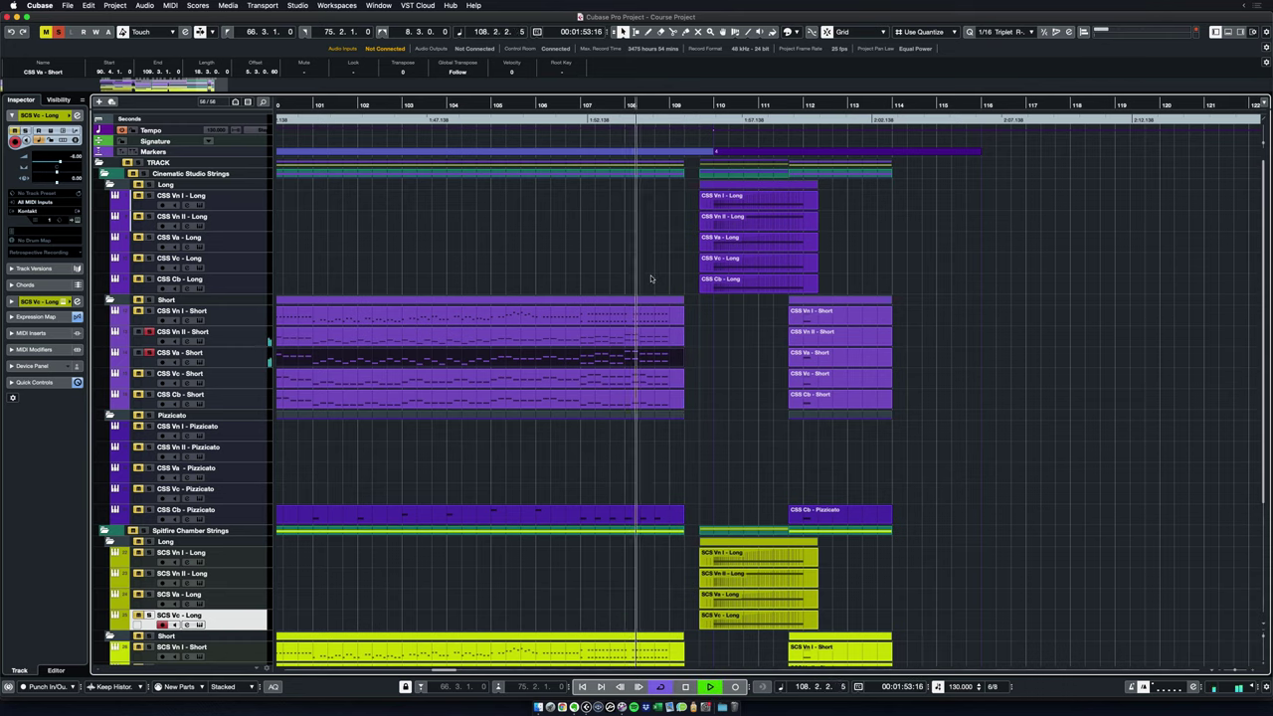
key("space")
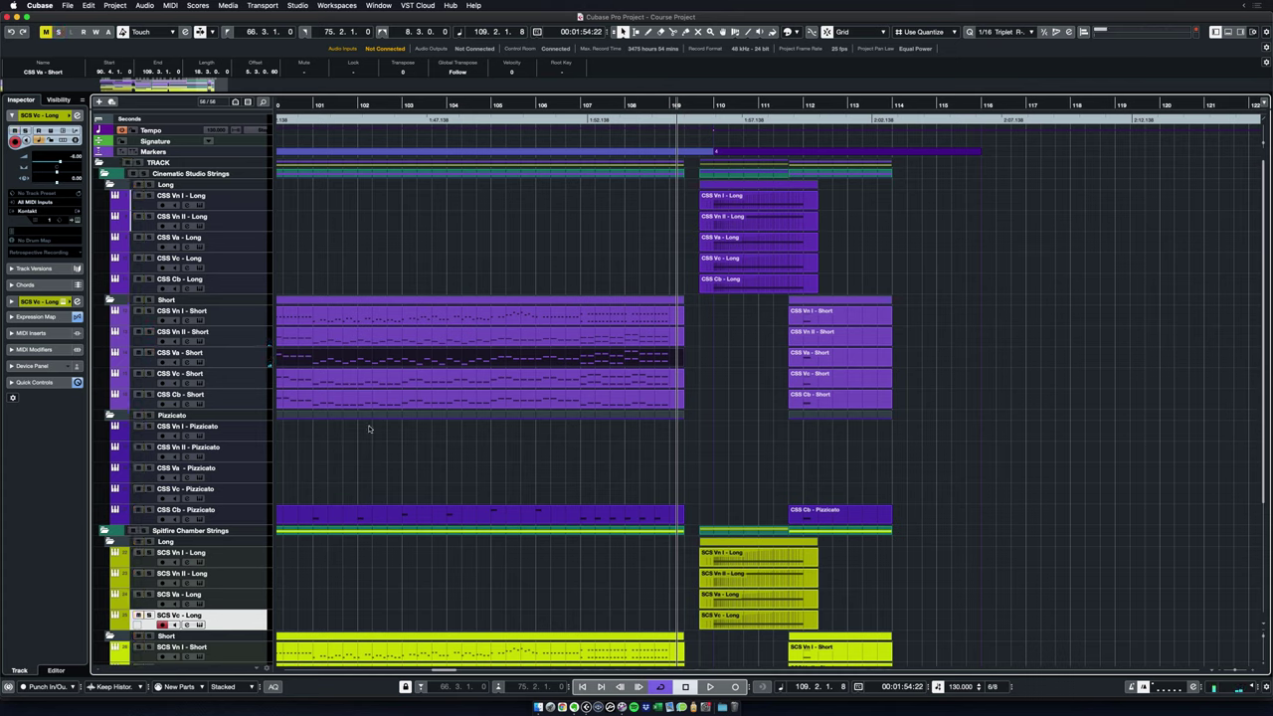
left_click(530, 443)
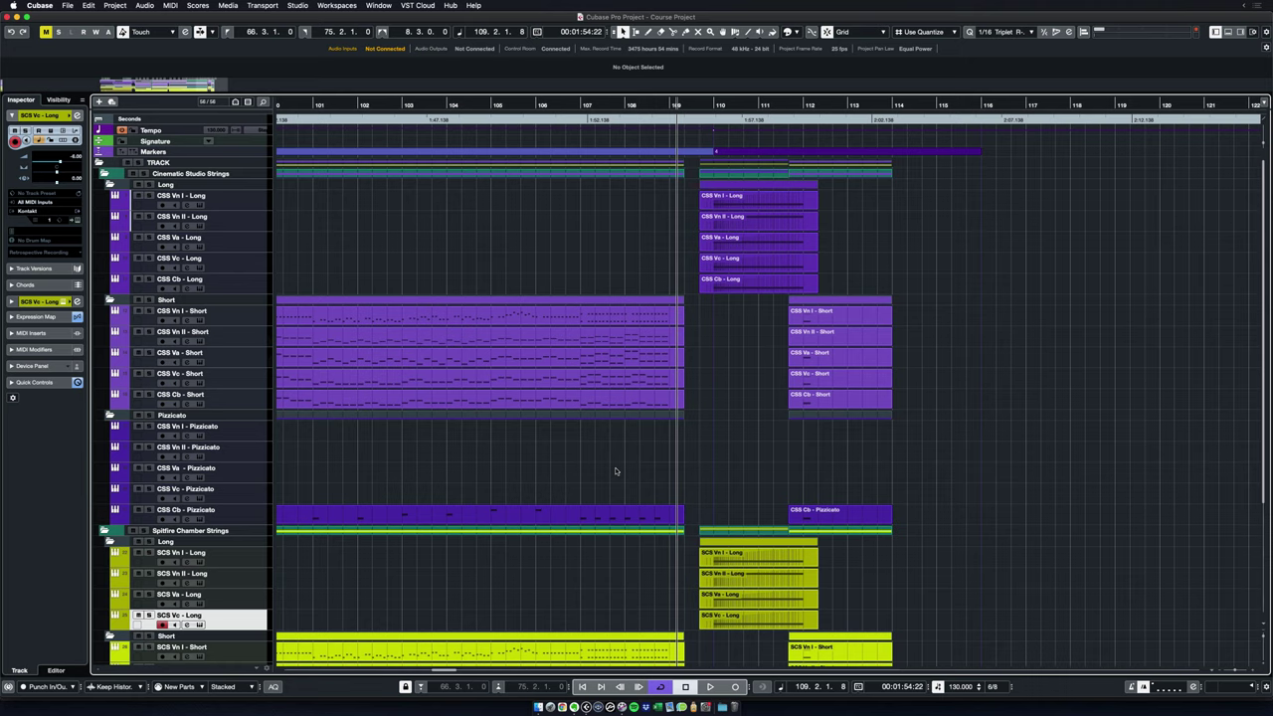
Step: Review the layout of the whole strings arrangement from about bar 51 to its end
scroll(613, 470, "down", 2)
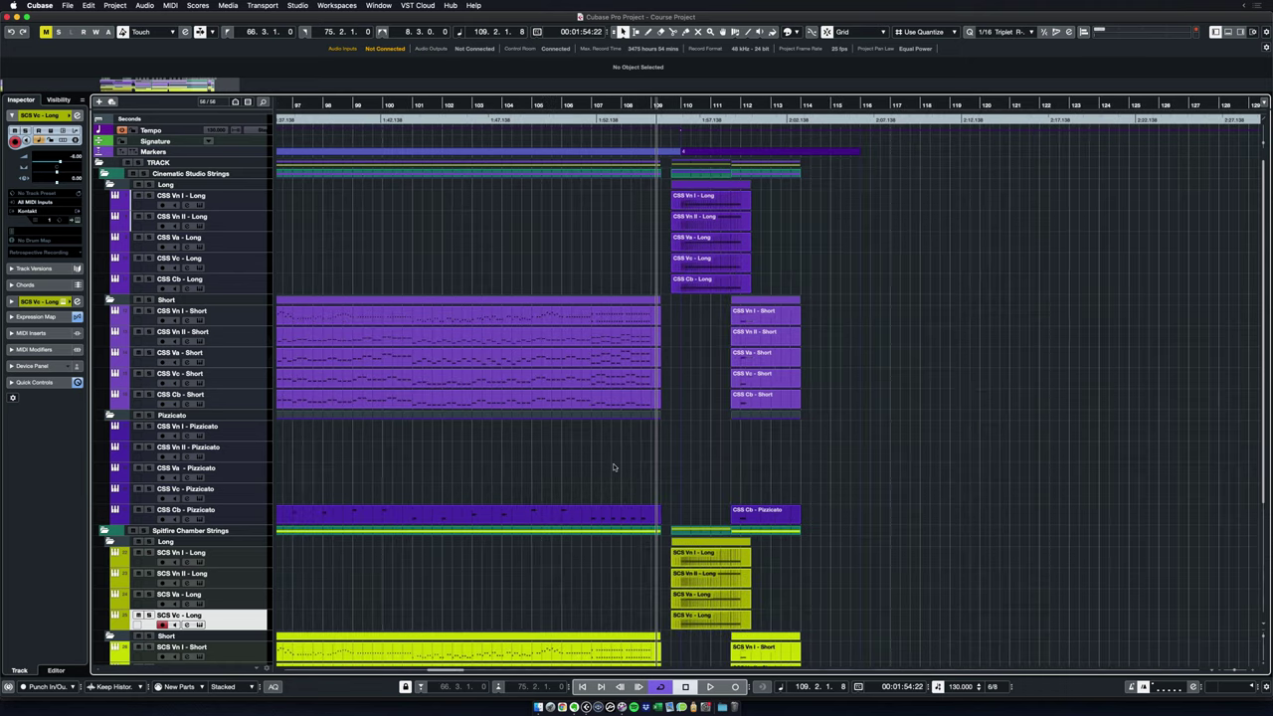
scroll(612, 469, "left", 4)
scroll(612, 468, "left", 5)
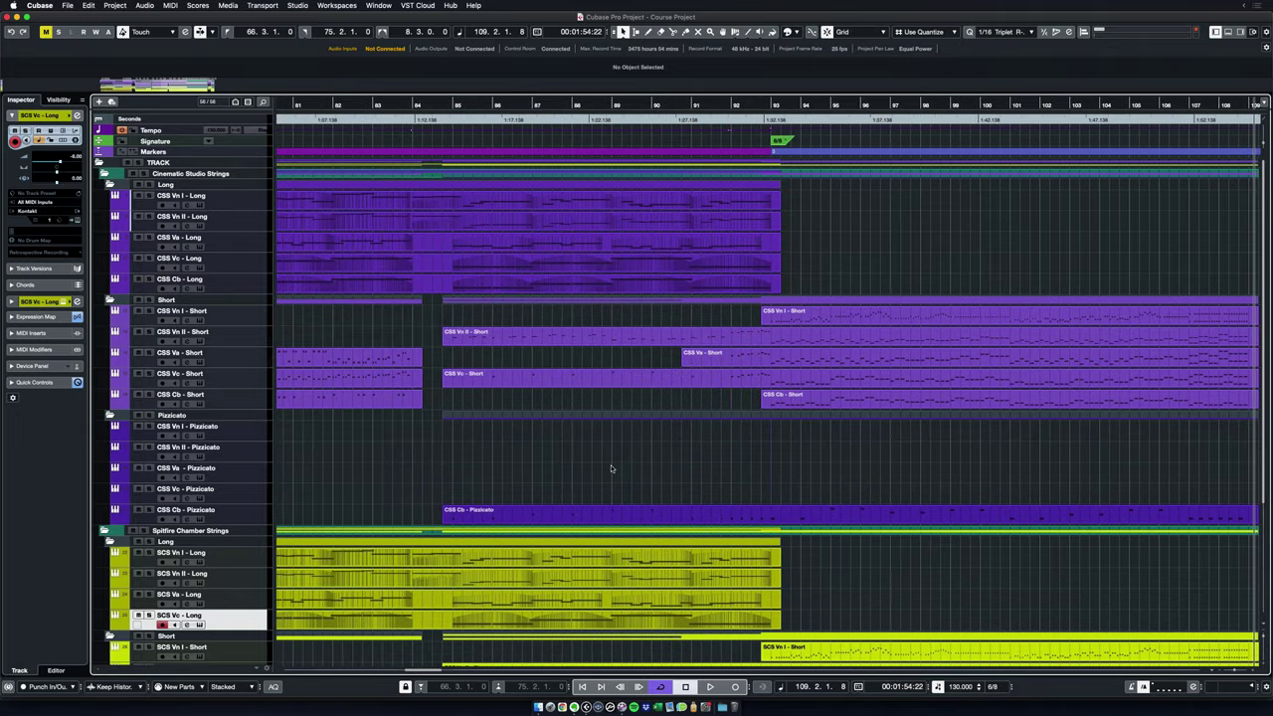
scroll(612, 468, "down", 2)
scroll(612, 469, "left", 6)
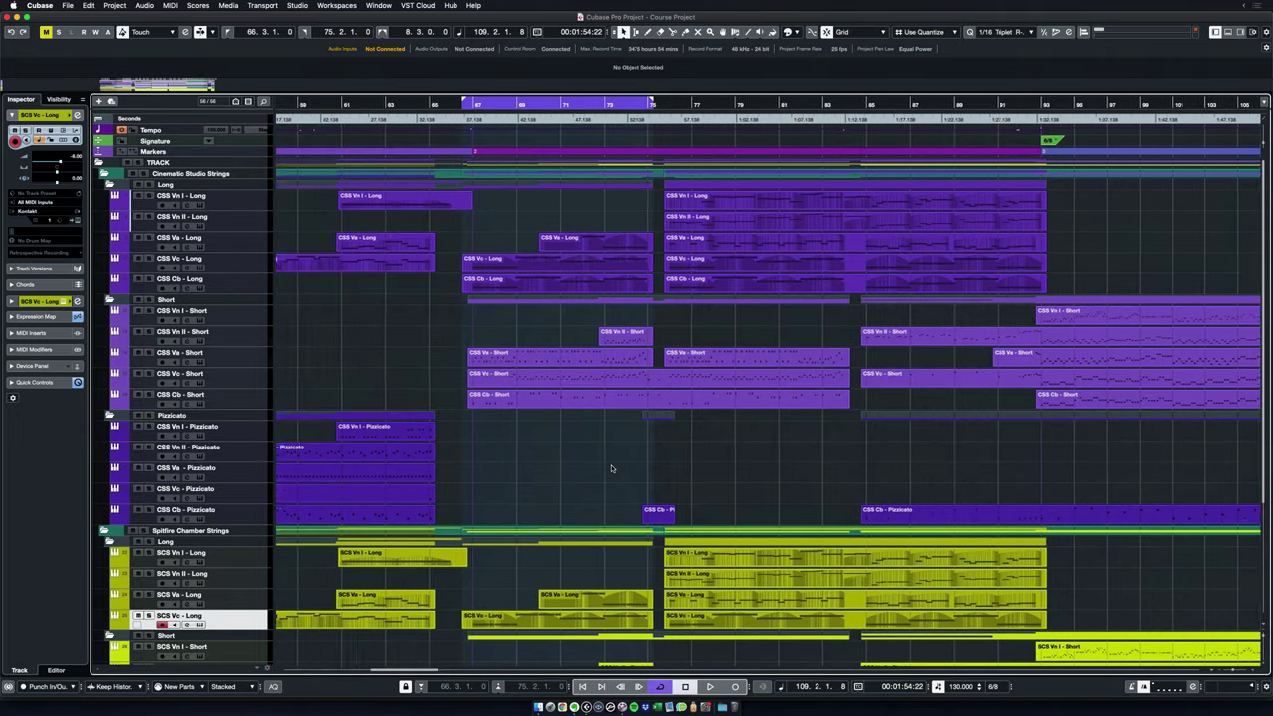
scroll(612, 468, "left", 4)
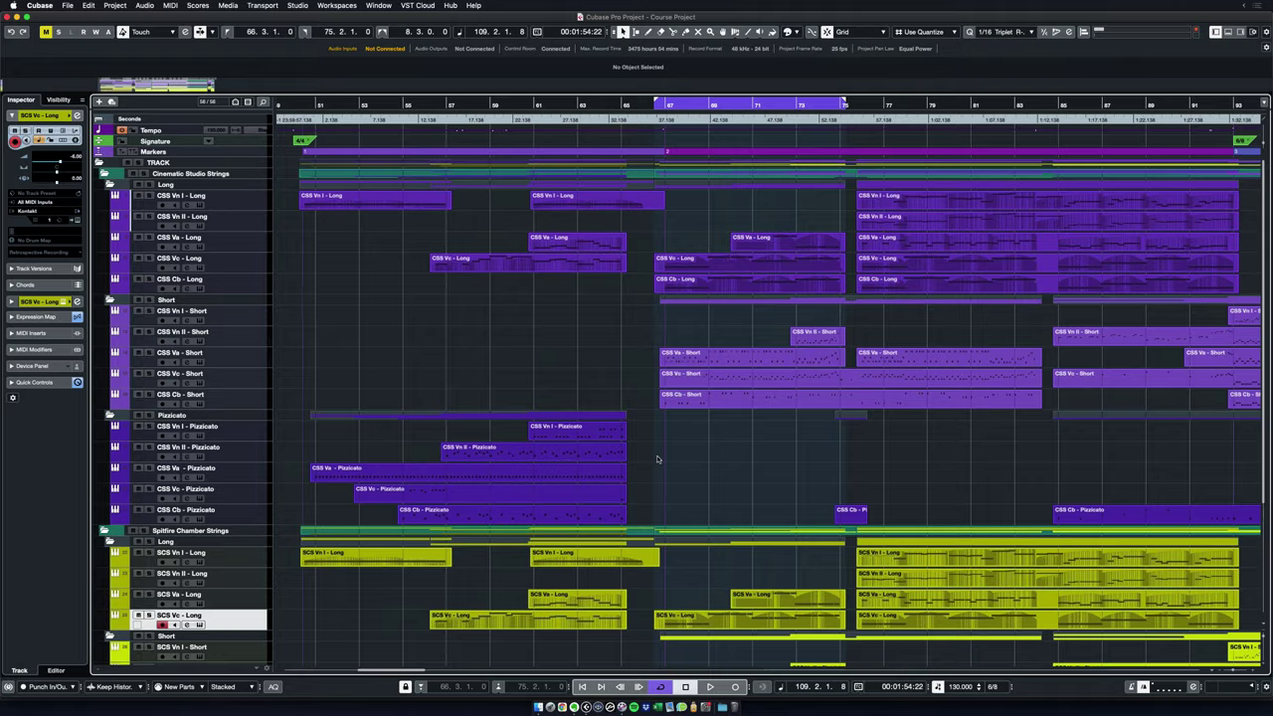
scroll(659, 463, "down", 2)
scroll(801, 455, "right", 3)
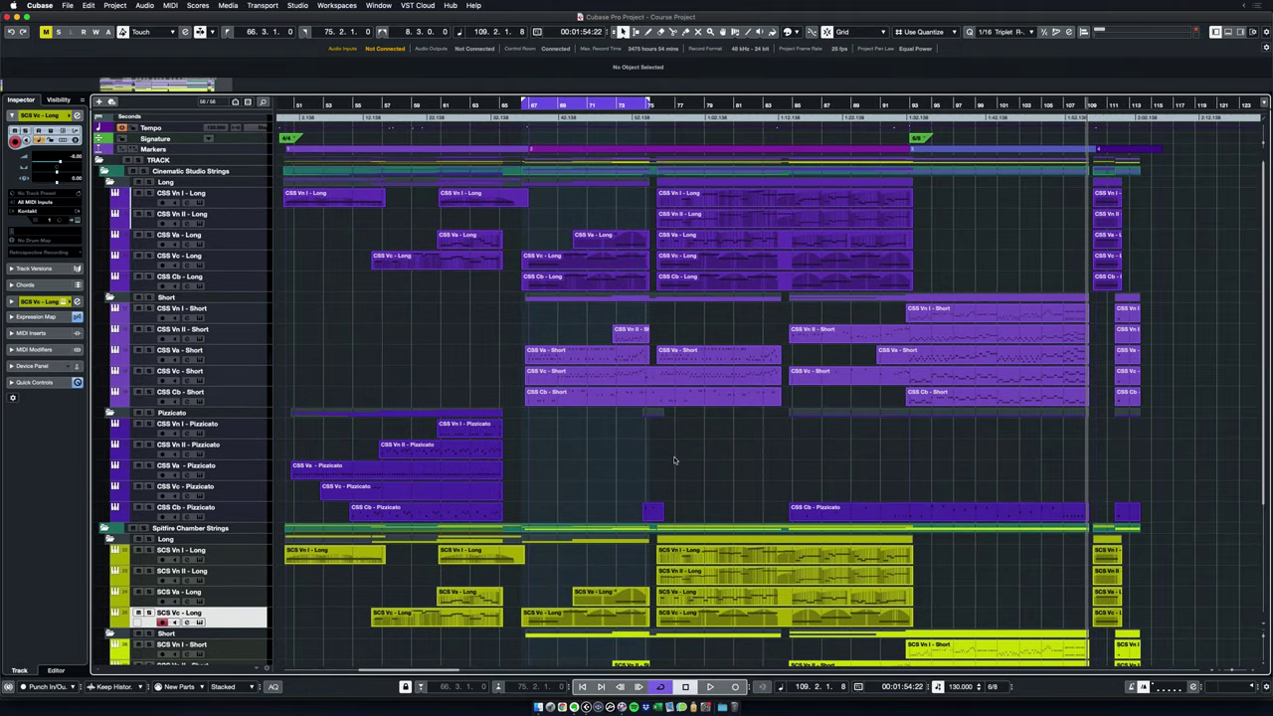